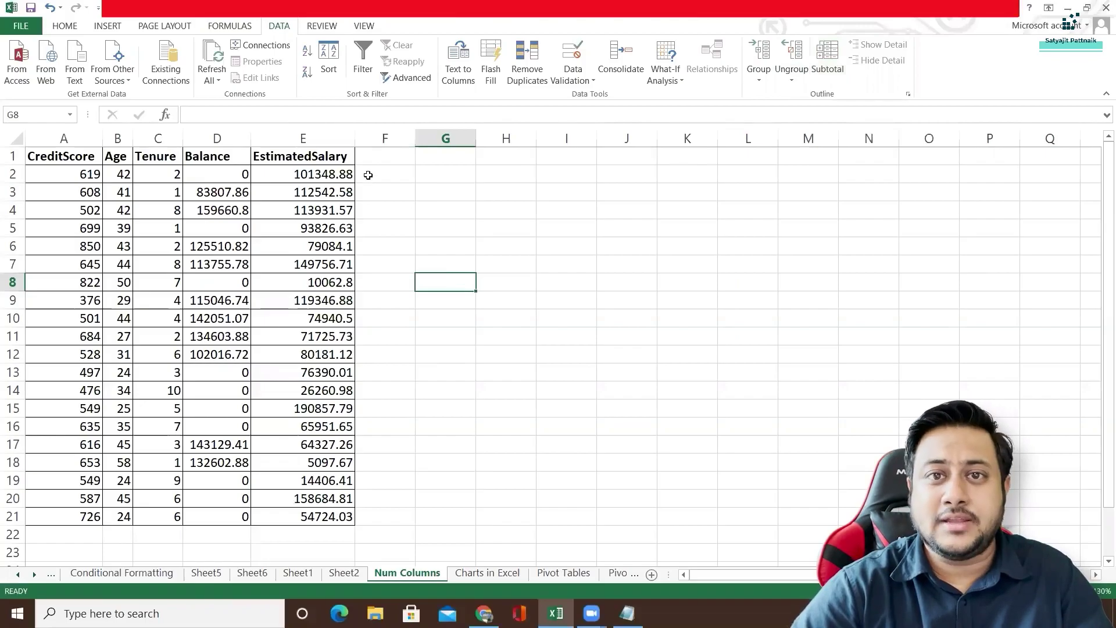
# Insert a recommended scatter chart of Age vs CreditScore and place it right of the data.
pyautogui.moveTo(61, 156); pyautogui.dragTo(313, 158)
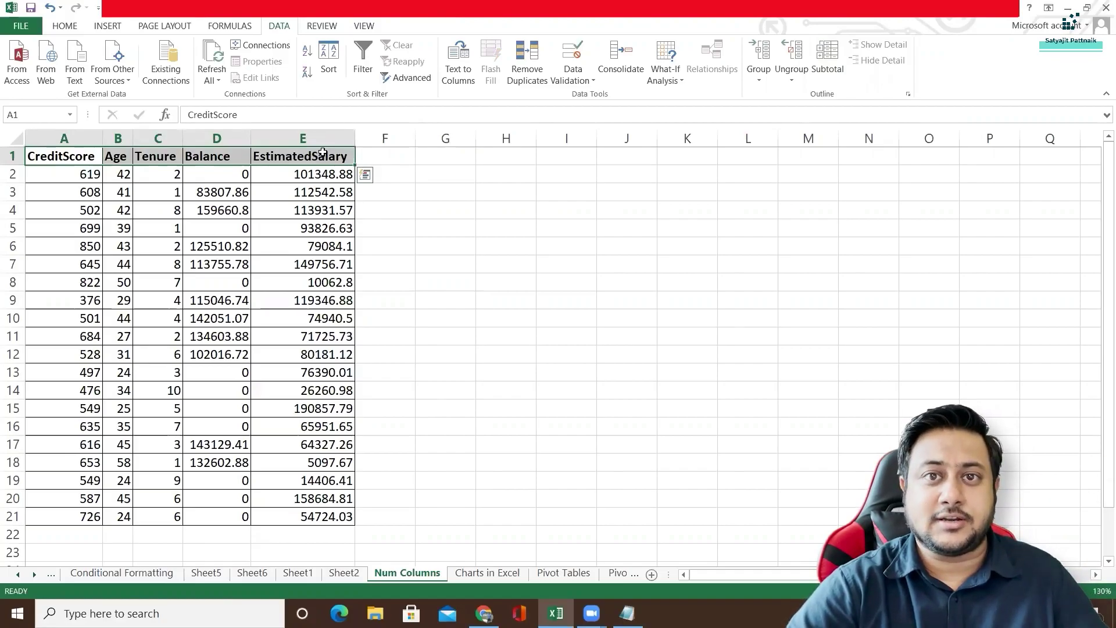
pyautogui.click(227, 205)
pyautogui.click(65, 156)
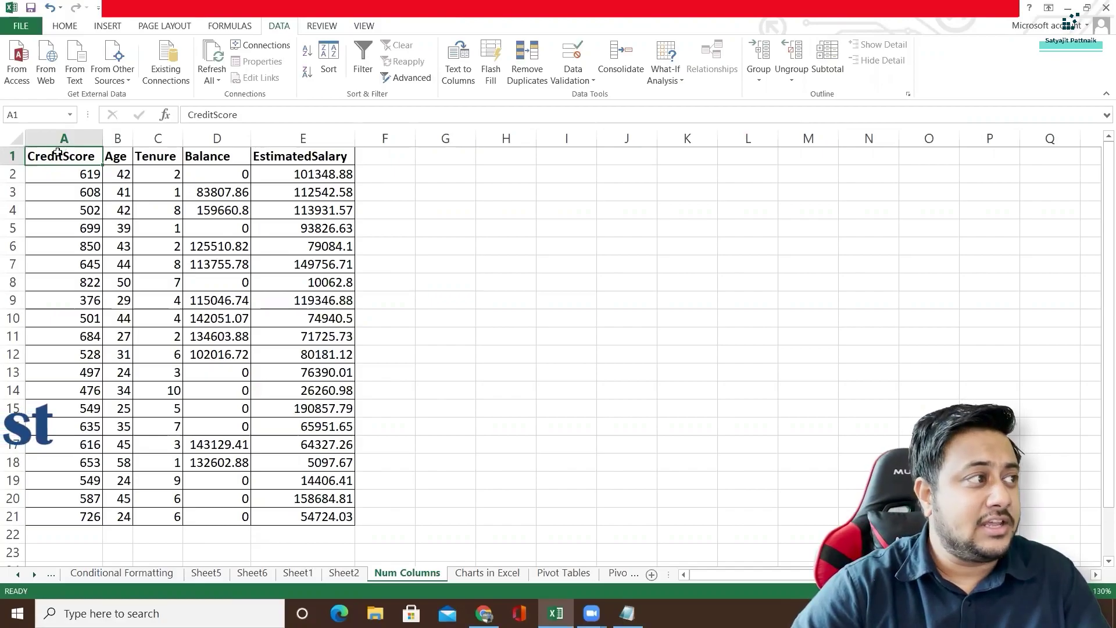
pyautogui.moveTo(58, 156); pyautogui.dragTo(294, 165)
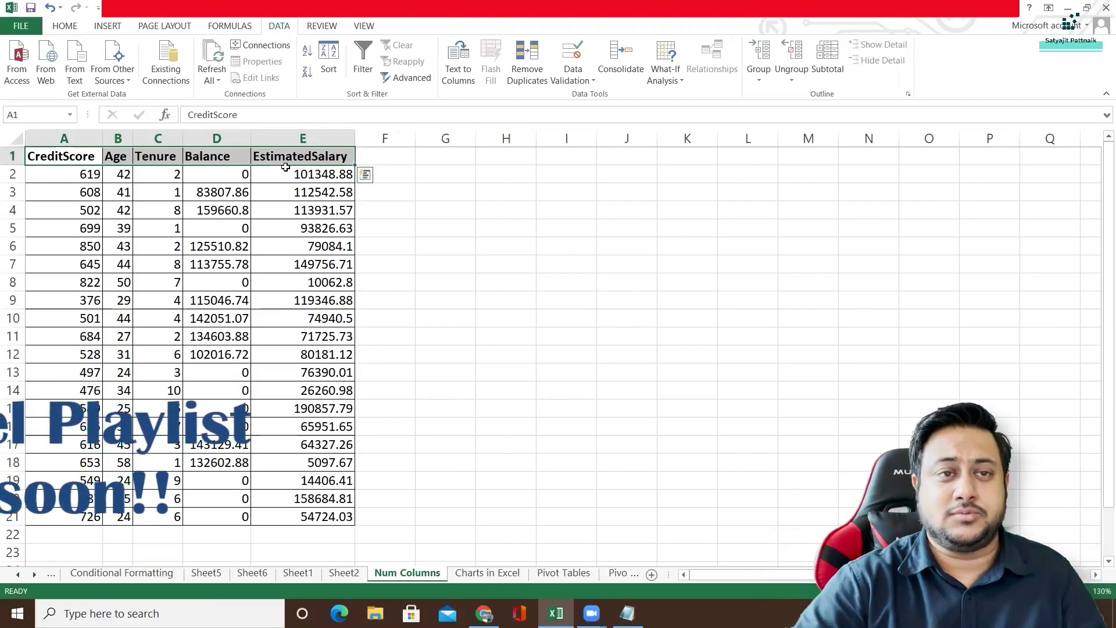
pyautogui.moveTo(118, 138); pyautogui.dragTo(64, 138)
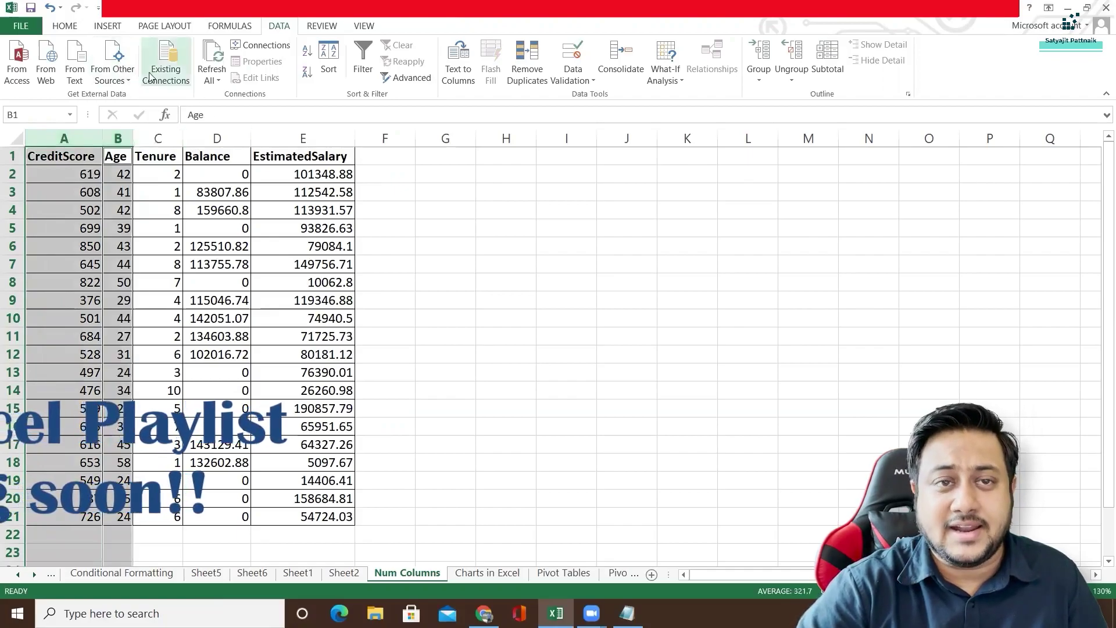
pyautogui.click(108, 25)
pyautogui.click(478, 64)
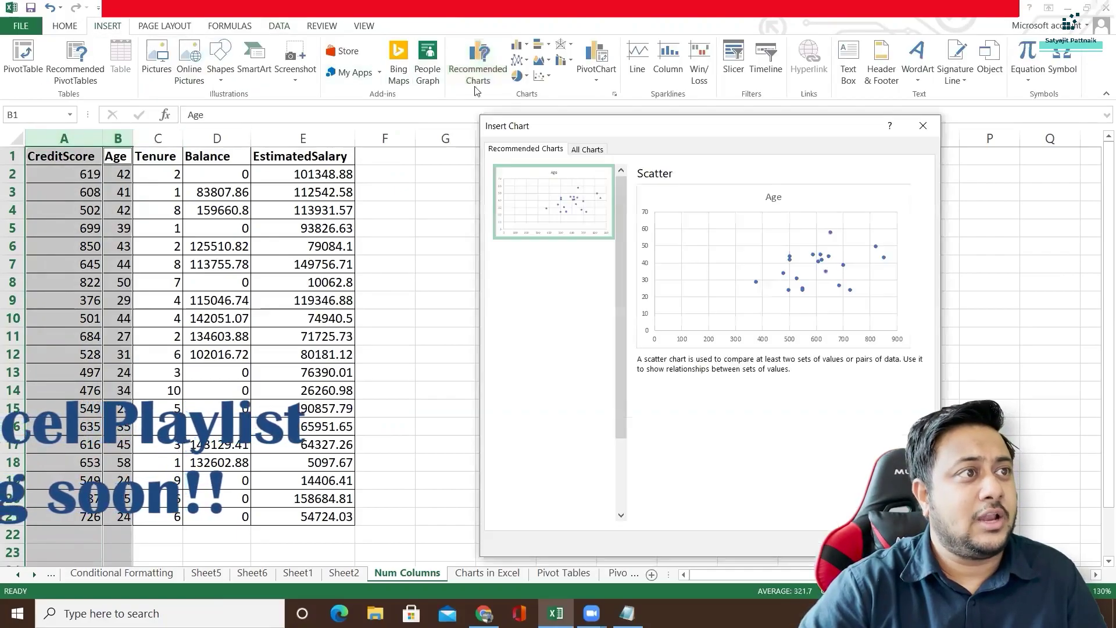
pyautogui.doubleClick(571, 209)
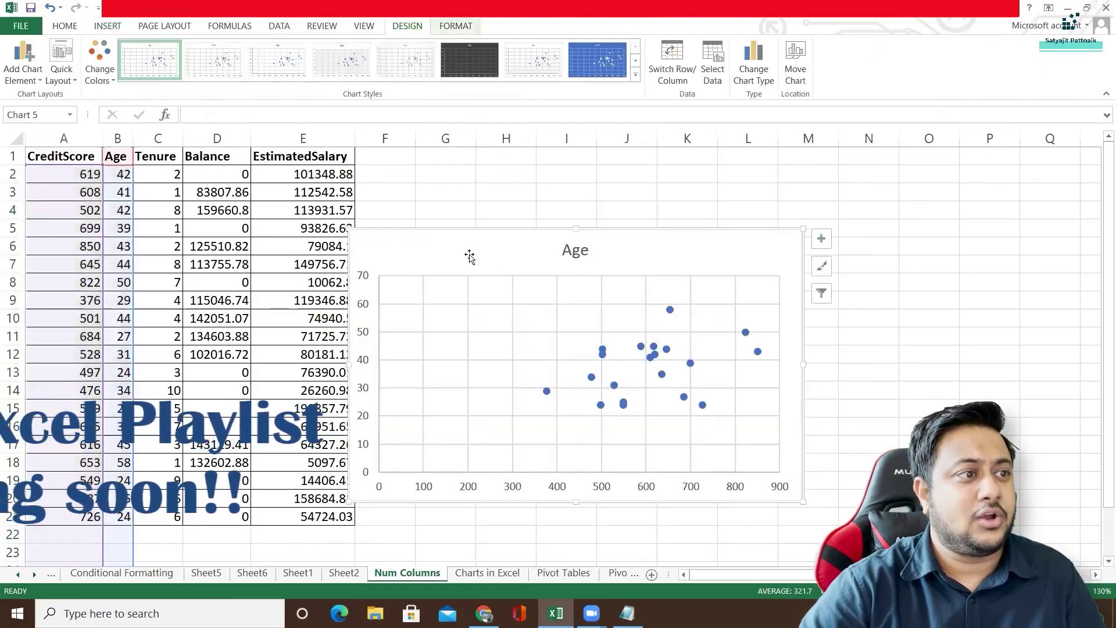
pyautogui.moveTo(349, 229); pyautogui.dragTo(413, 166)
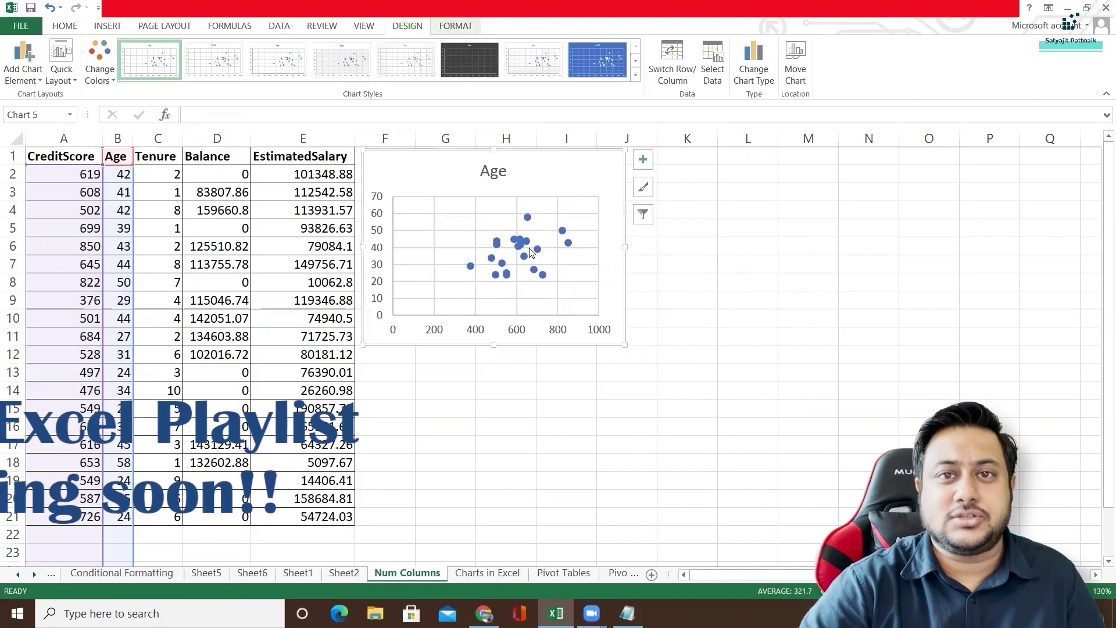
pyautogui.click(300, 228)
# Insert a Tenure vs CreditScore scatter chart, sized to match and placed beside the Age chart.
pyautogui.click(69, 156)
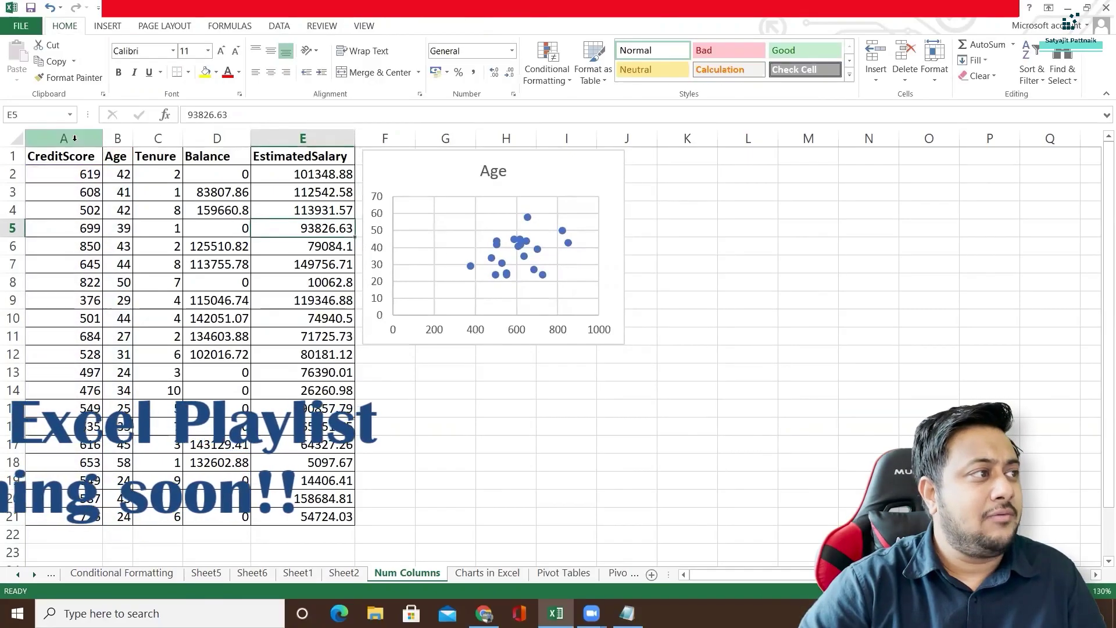
pyautogui.hotkey('ctrl', 'space')
pyautogui.keyDown('ctrl'); pyautogui.click(165, 157); pyautogui.keyUp('ctrl')
pyautogui.hotkey('ctrl', 'space')
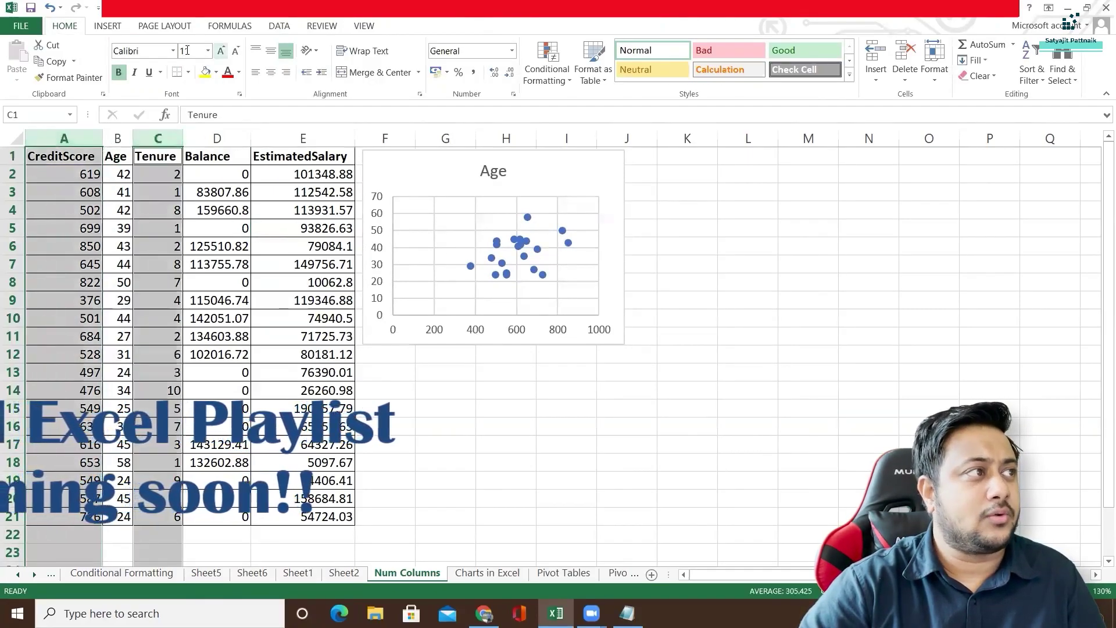
pyautogui.click(109, 28)
pyautogui.click(478, 64)
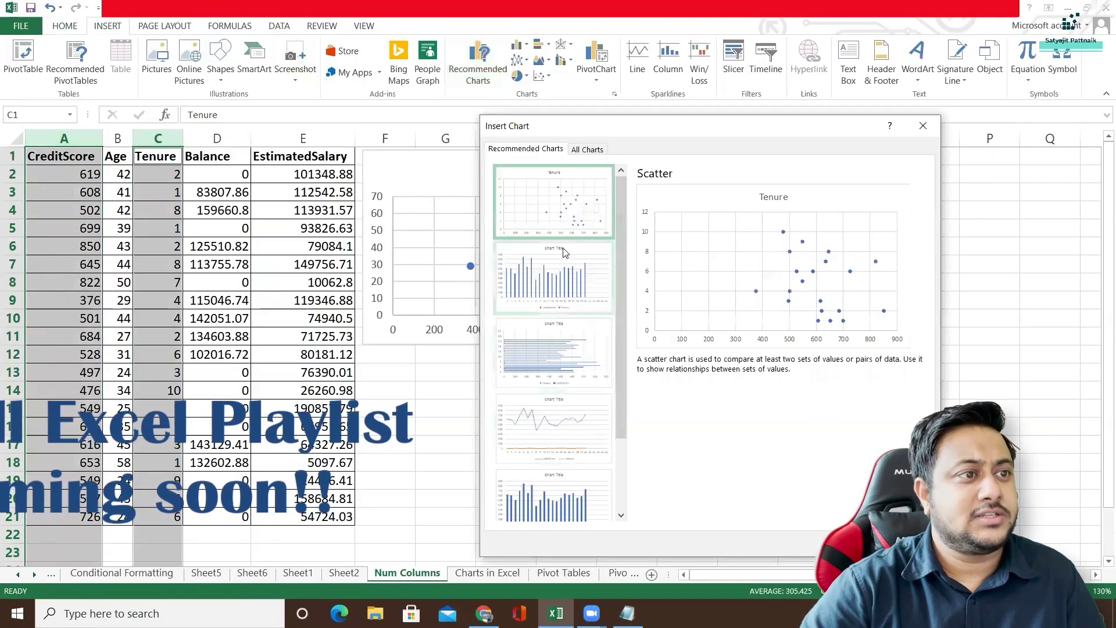
pyautogui.doubleClick(553, 202)
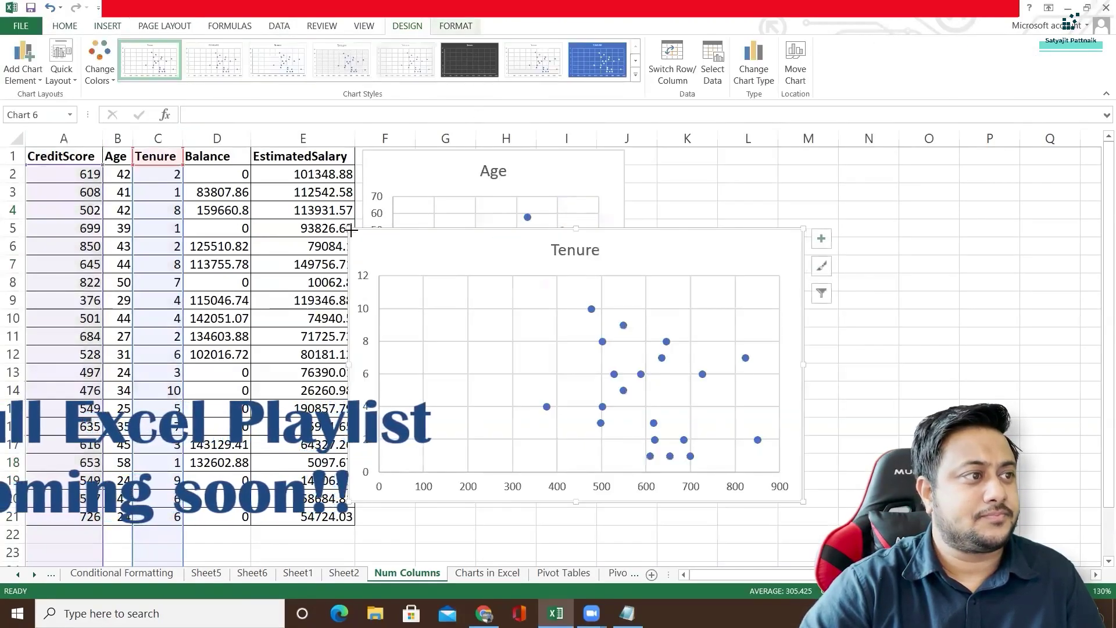
pyautogui.moveTo(352, 231); pyautogui.dragTo(668, 158)
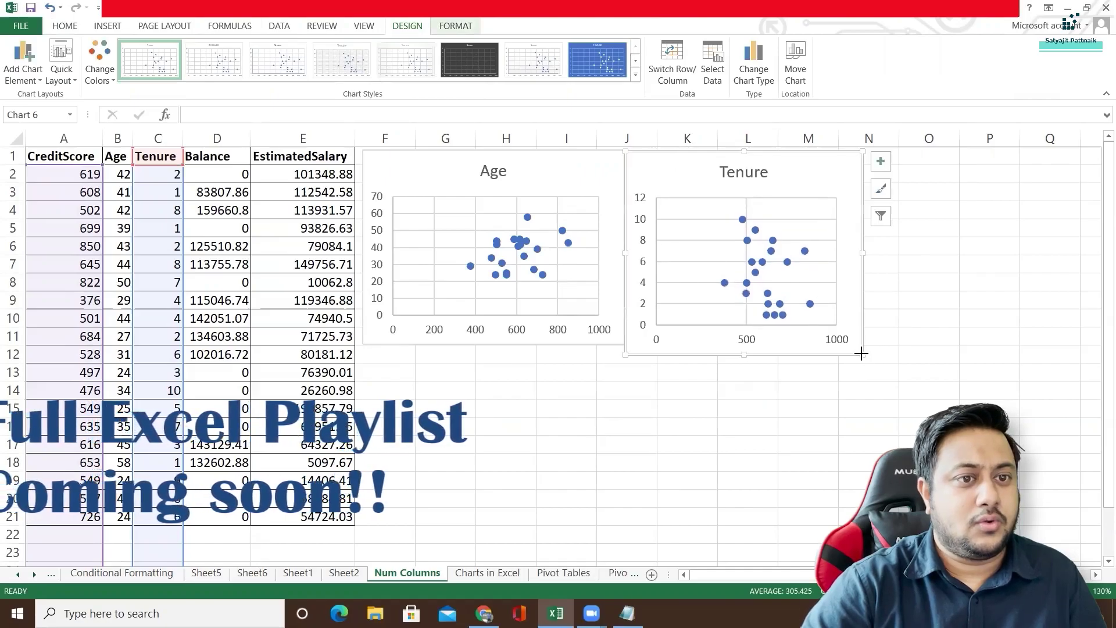
pyautogui.moveTo(860, 353); pyautogui.dragTo(871, 346)
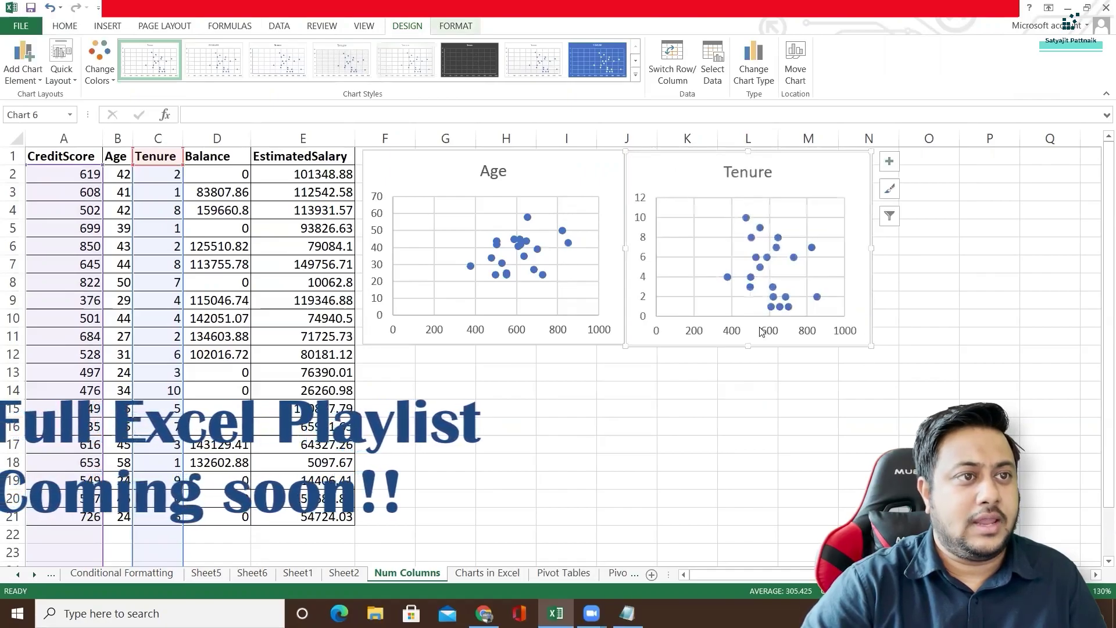
pyautogui.click(472, 375)
# Insert a Balance vs CreditScore scatter chart and resize it to fit below the Age chart.
pyautogui.click(64, 138)
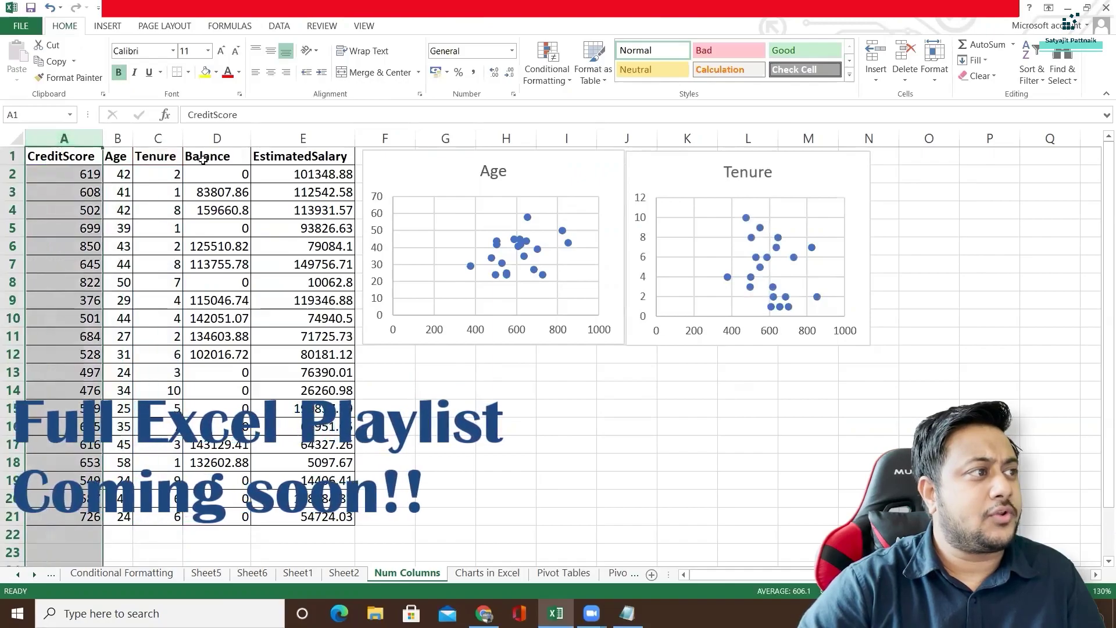
pyautogui.keyDown('ctrl'); pyautogui.click(217, 138); pyautogui.keyUp('ctrl')
pyautogui.click(108, 27)
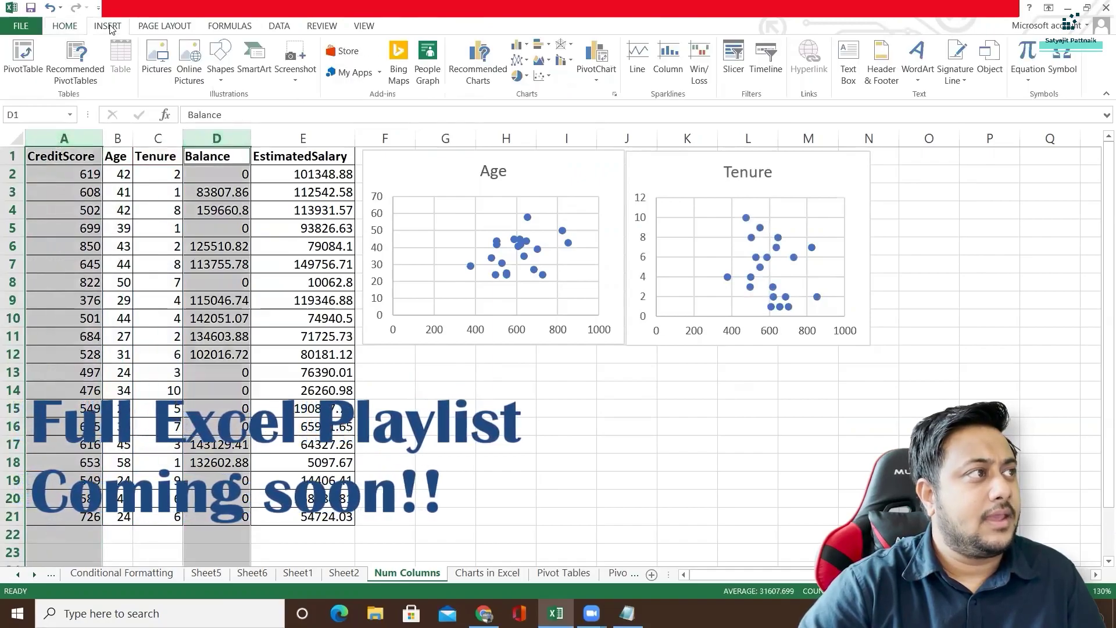
pyautogui.click(541, 76)
pyautogui.click(555, 128)
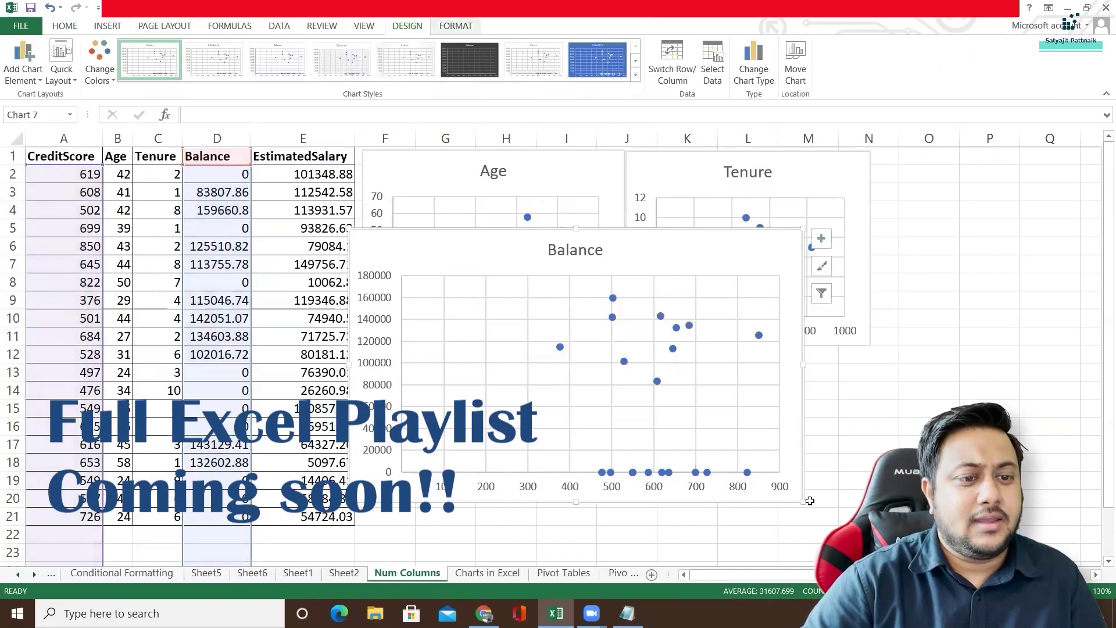
pyautogui.moveTo(802, 501); pyautogui.dragTo(584, 389)
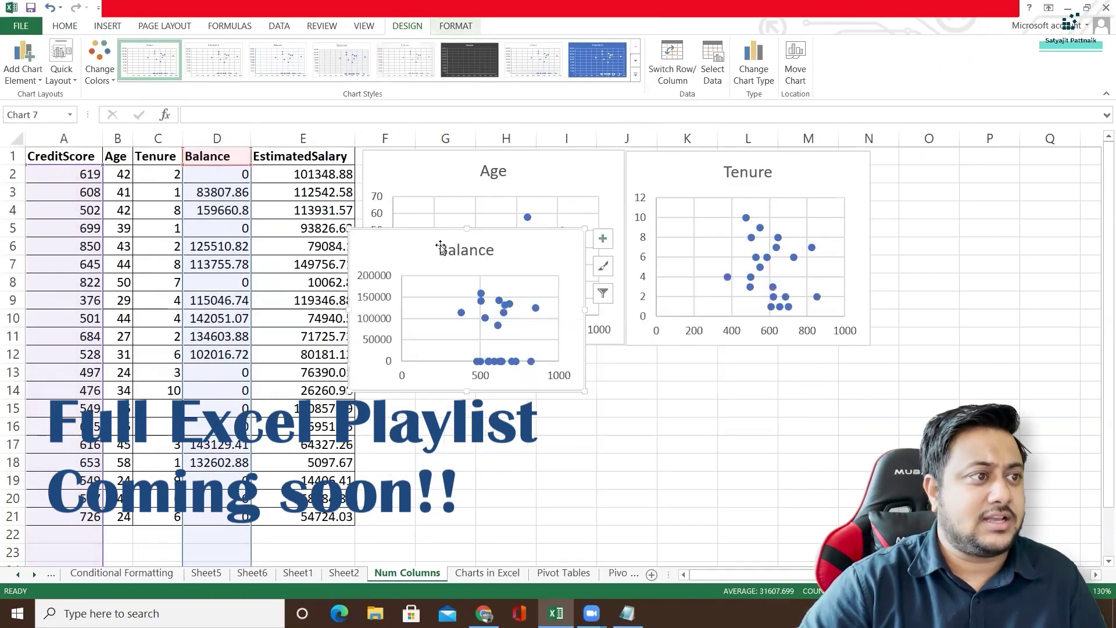
pyautogui.moveTo(400, 261); pyautogui.dragTo(415, 378)
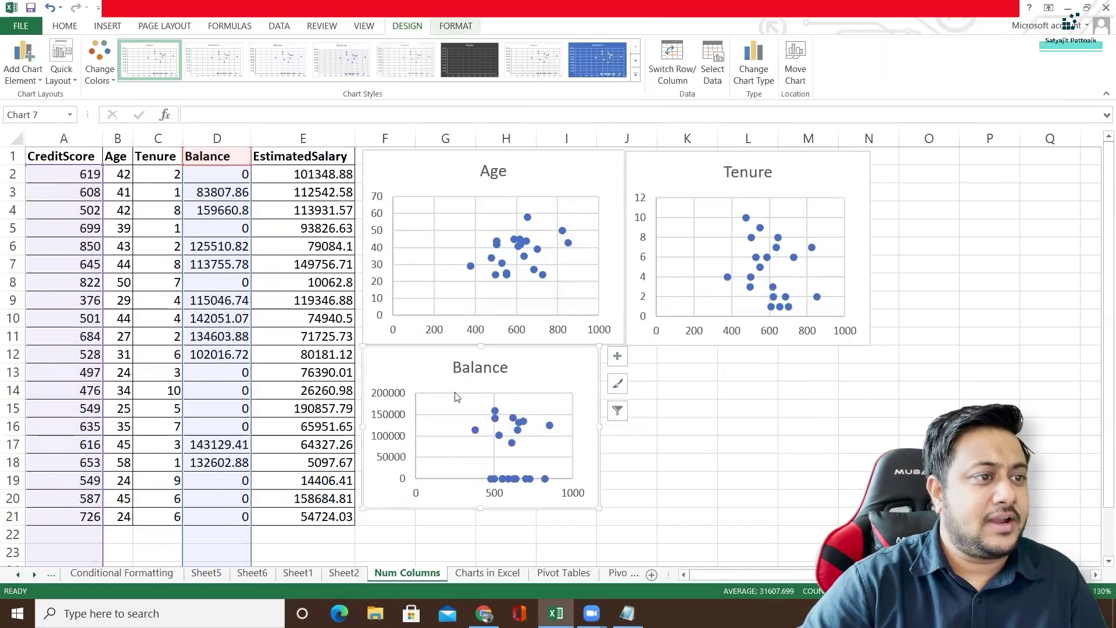
pyautogui.moveTo(598, 506); pyautogui.dragTo(627, 520)
pyautogui.click(710, 447)
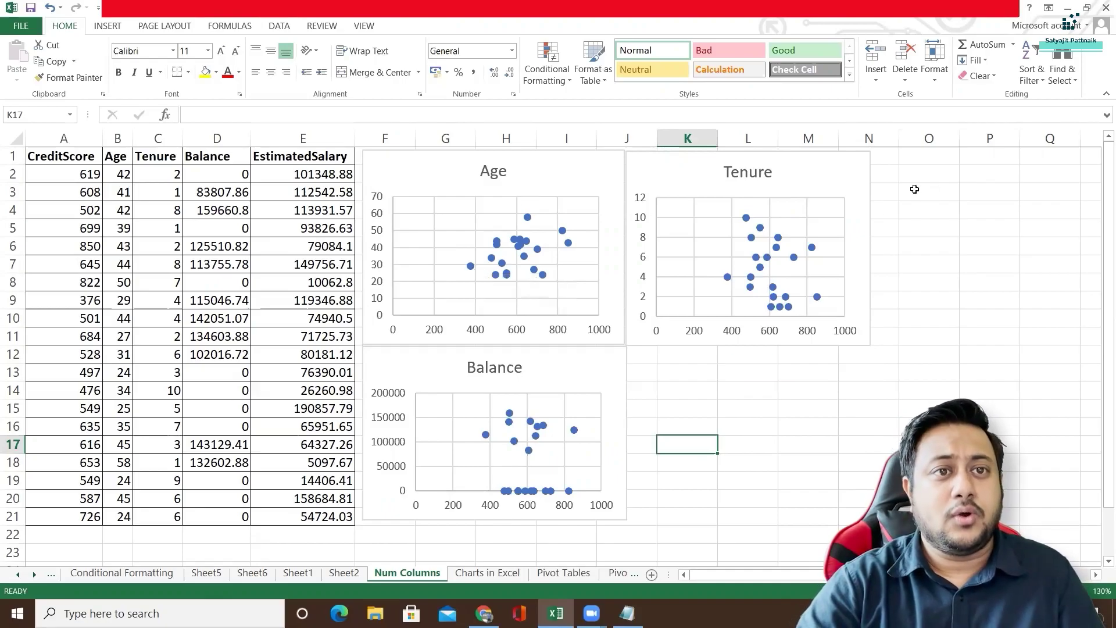
# Enter =CORREL(A:A,B:B) in O3 for the CreditScore–Age correlation of 0.353446.
pyautogui.doubleClick(917, 193)
pyautogui.write('=CORR')
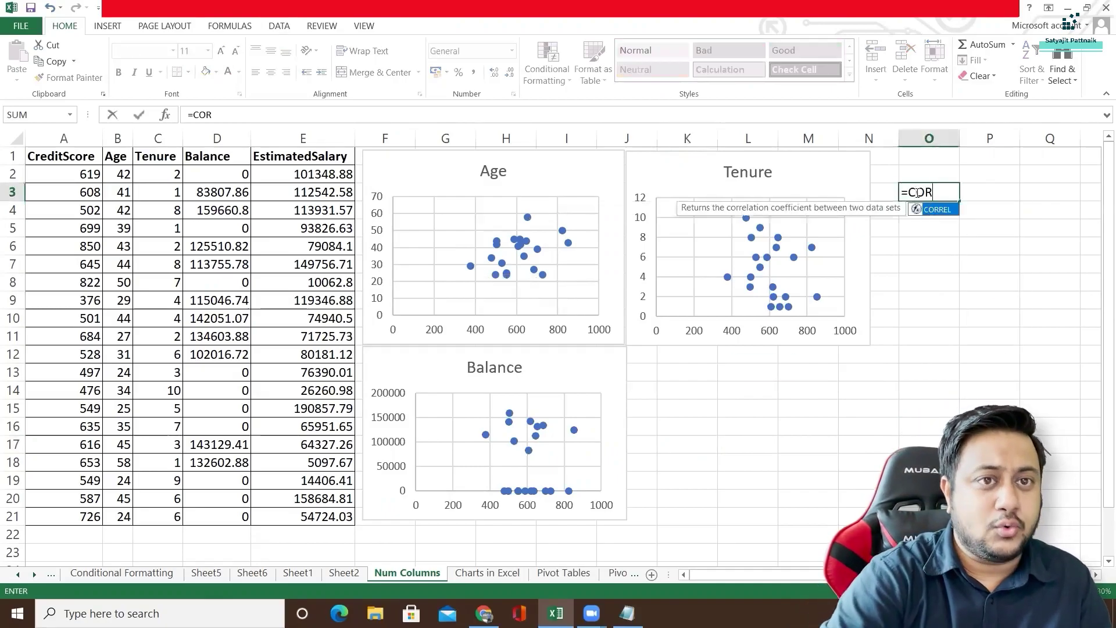
pyautogui.doubleClick(930, 210)
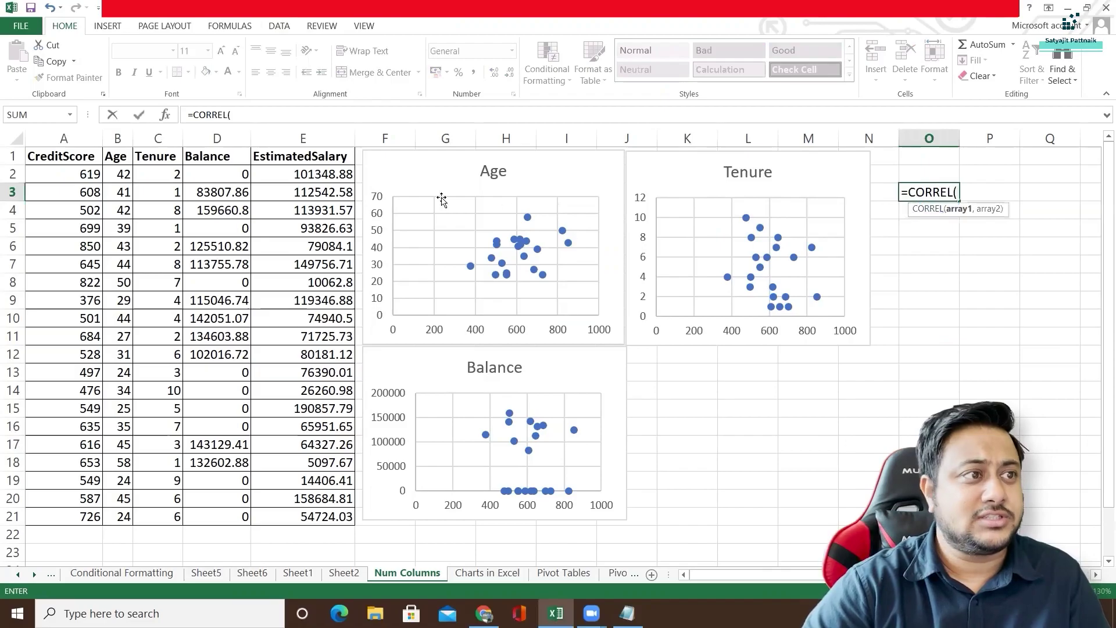
pyautogui.click(57, 136)
pyautogui.write(',')
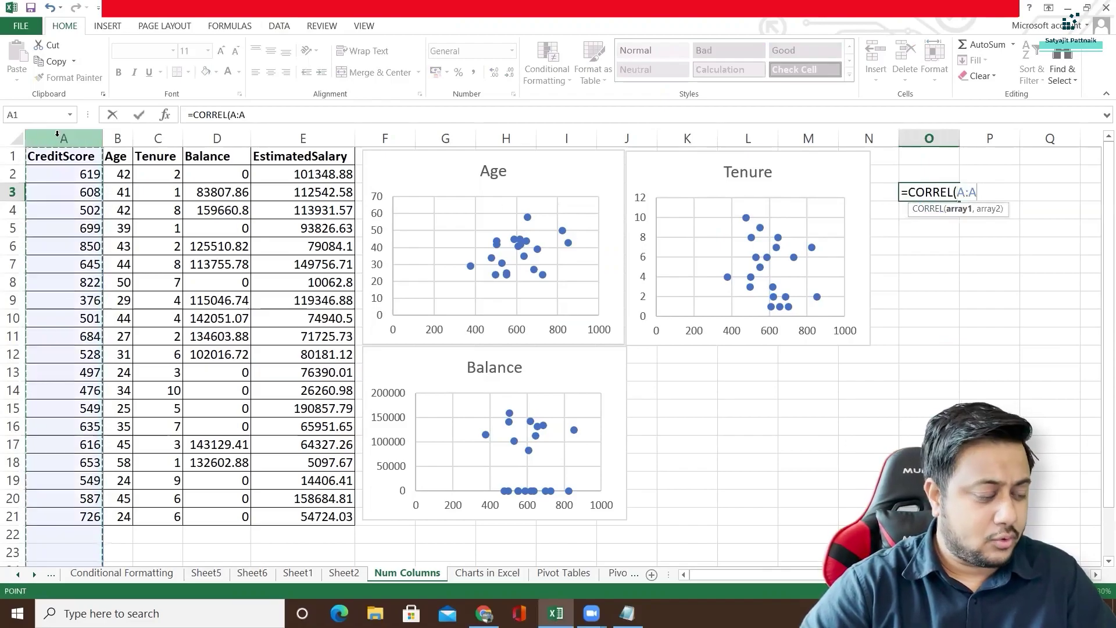
pyautogui.click(119, 137)
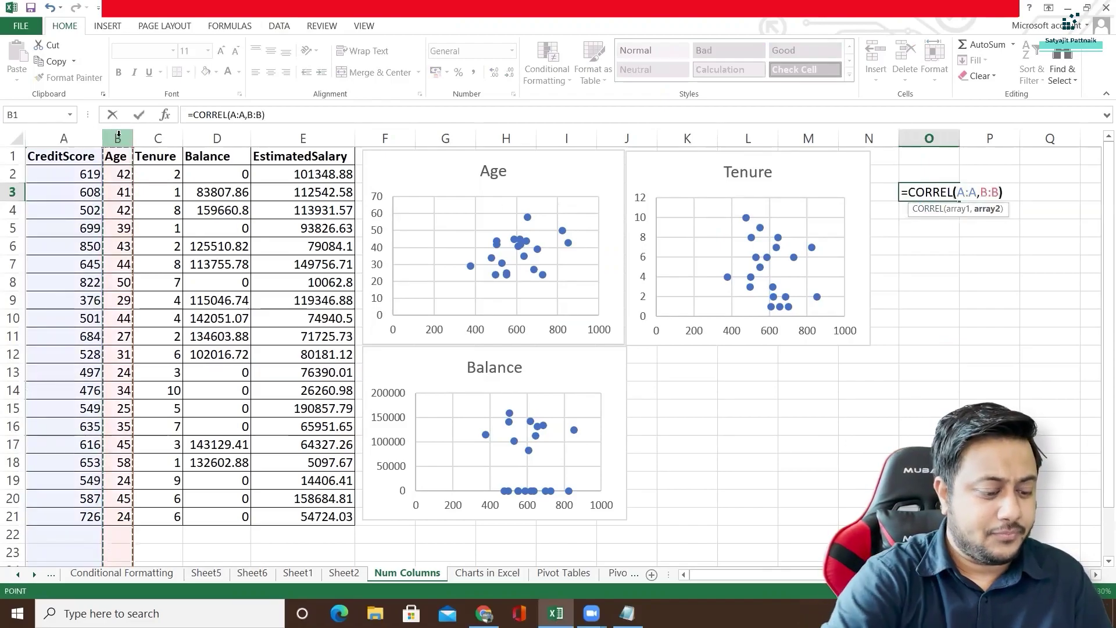
pyautogui.write(')')
pyautogui.press('Return')
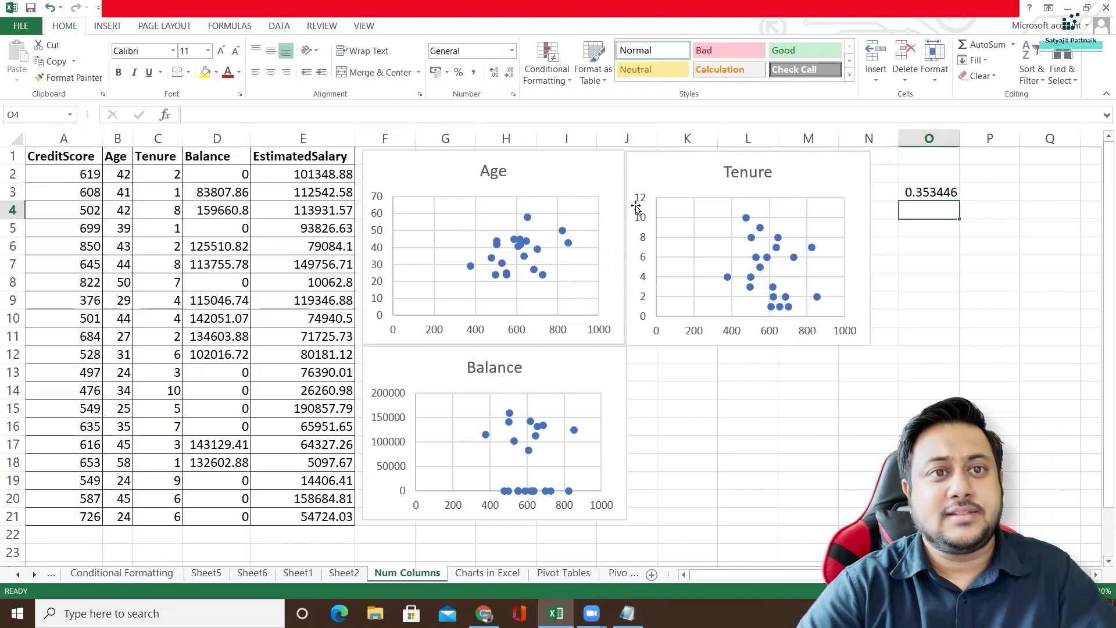
pyautogui.click(924, 196)
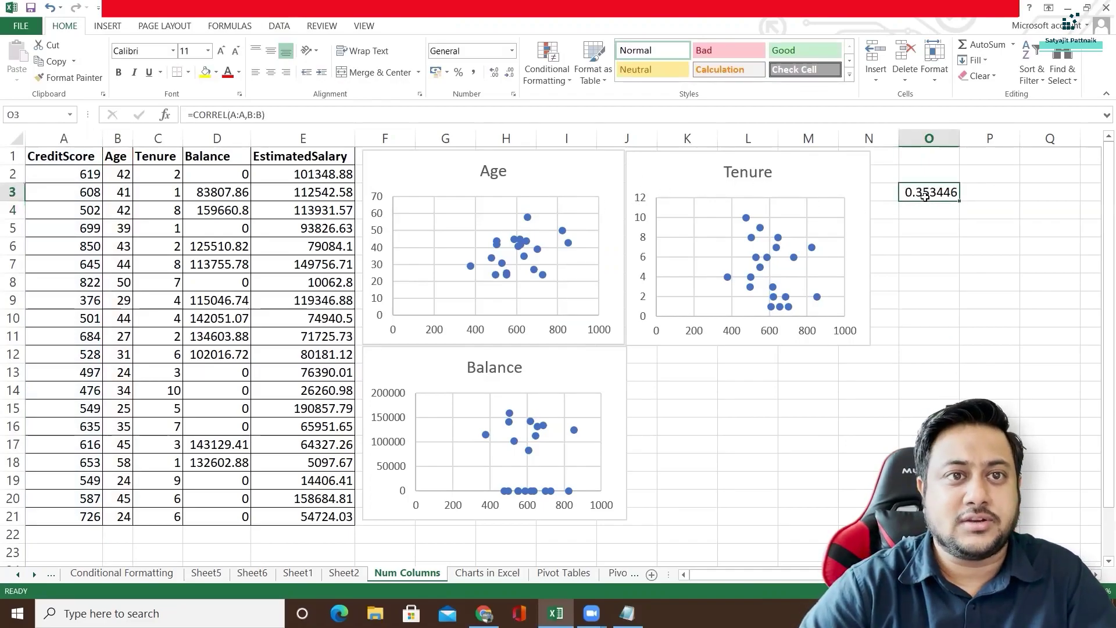
# Enter =CORREL(A:A,C:C) in O4, giving -0.25464, and select O3:O4.
pyautogui.click(924, 210)
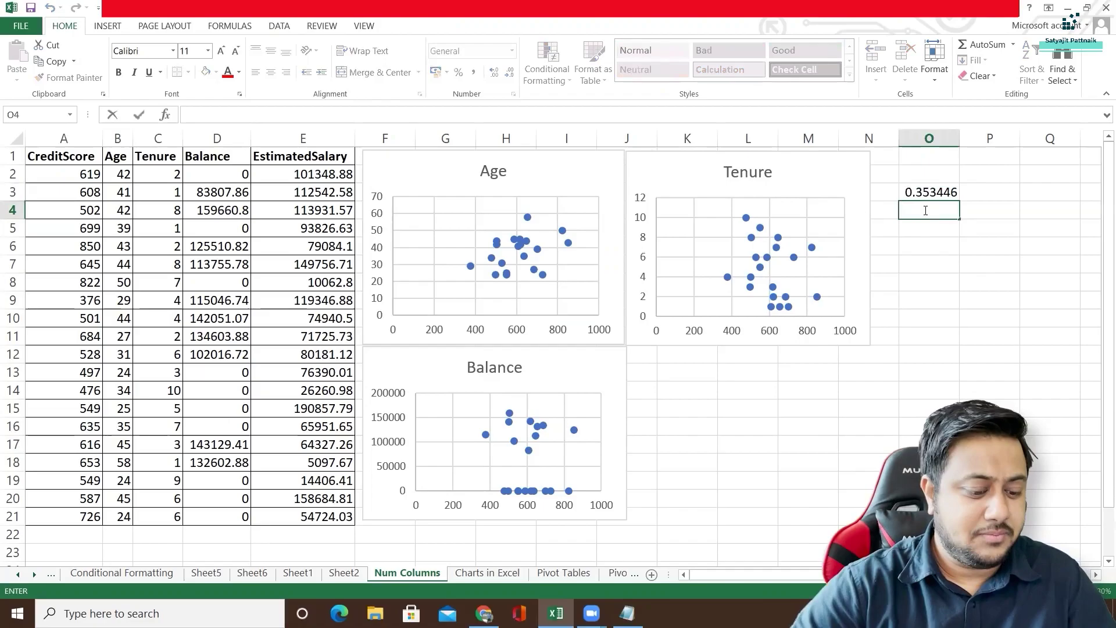
pyautogui.write('=')
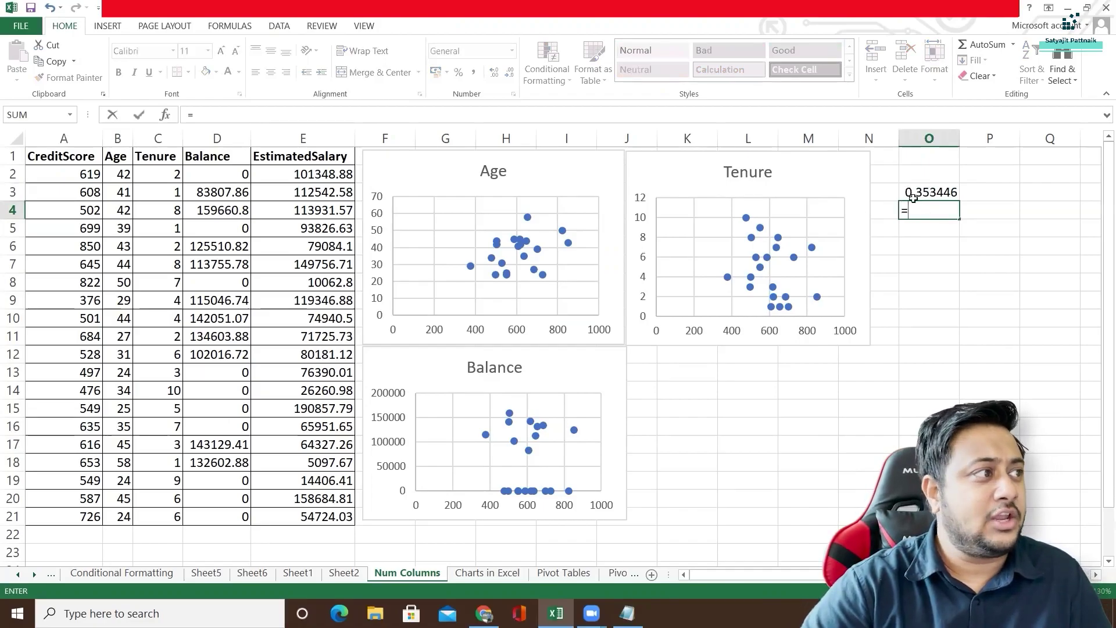
pyautogui.write('Corr')
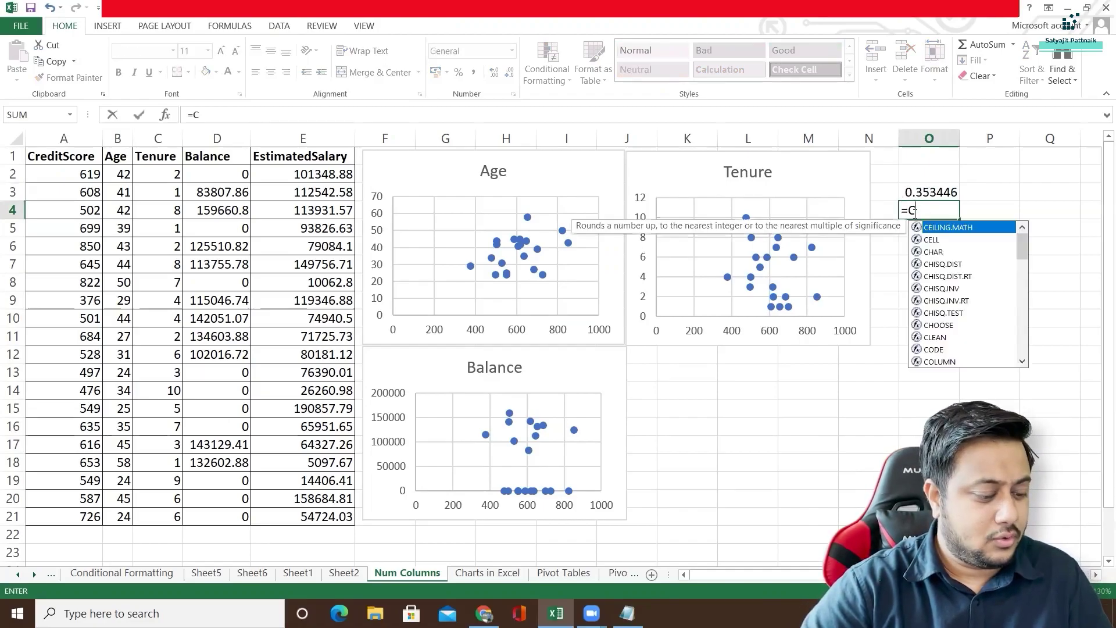
pyautogui.doubleClick(936, 228)
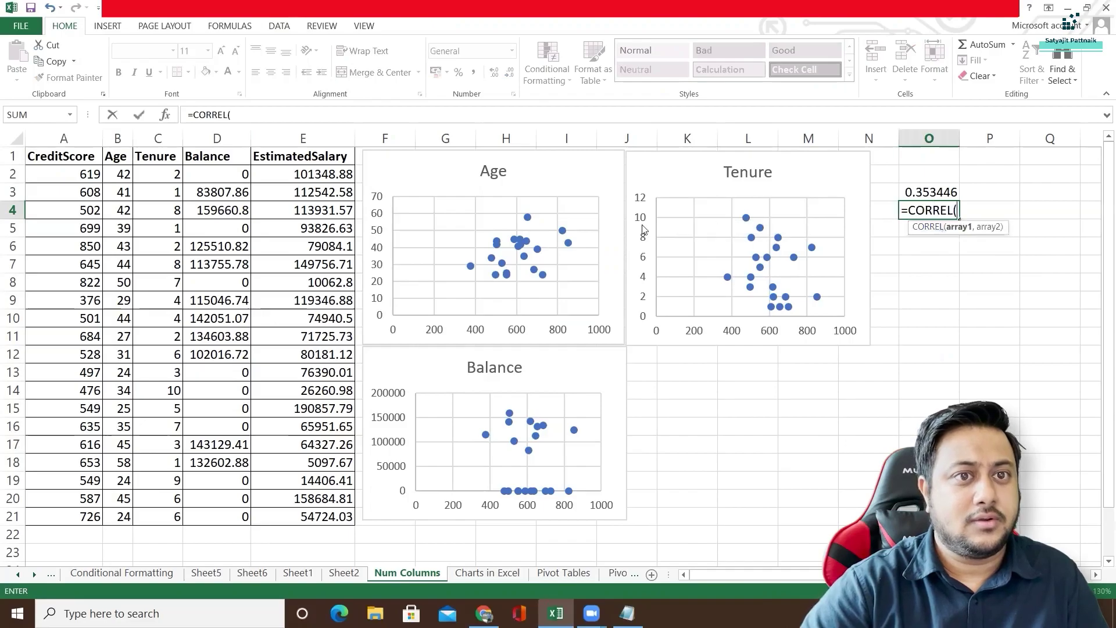
pyautogui.click(55, 140)
pyautogui.write(',')
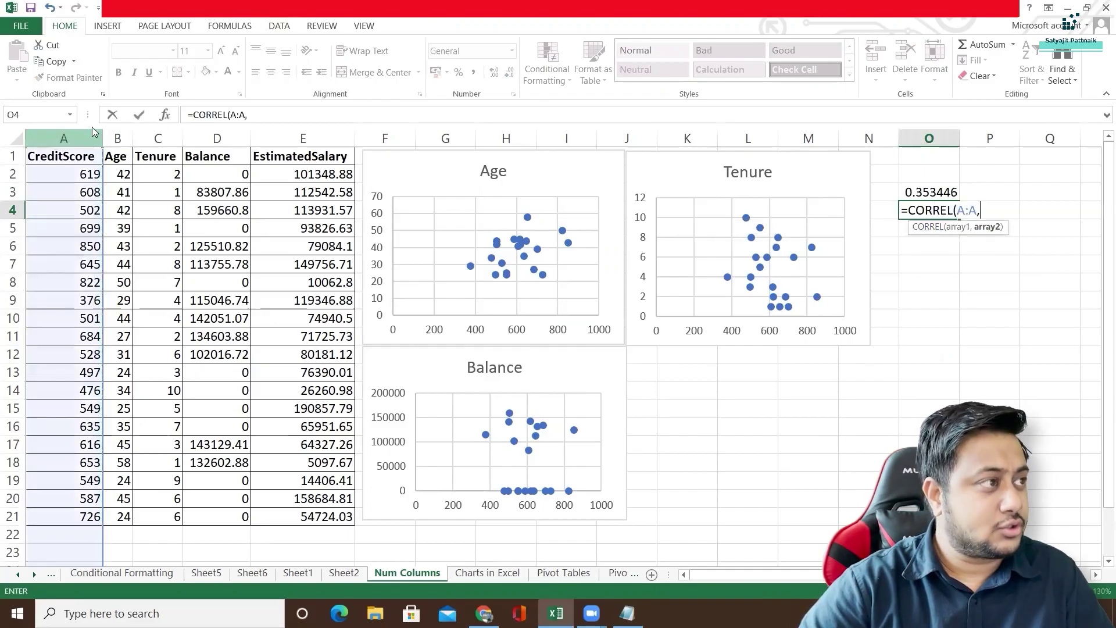
pyautogui.click(156, 134)
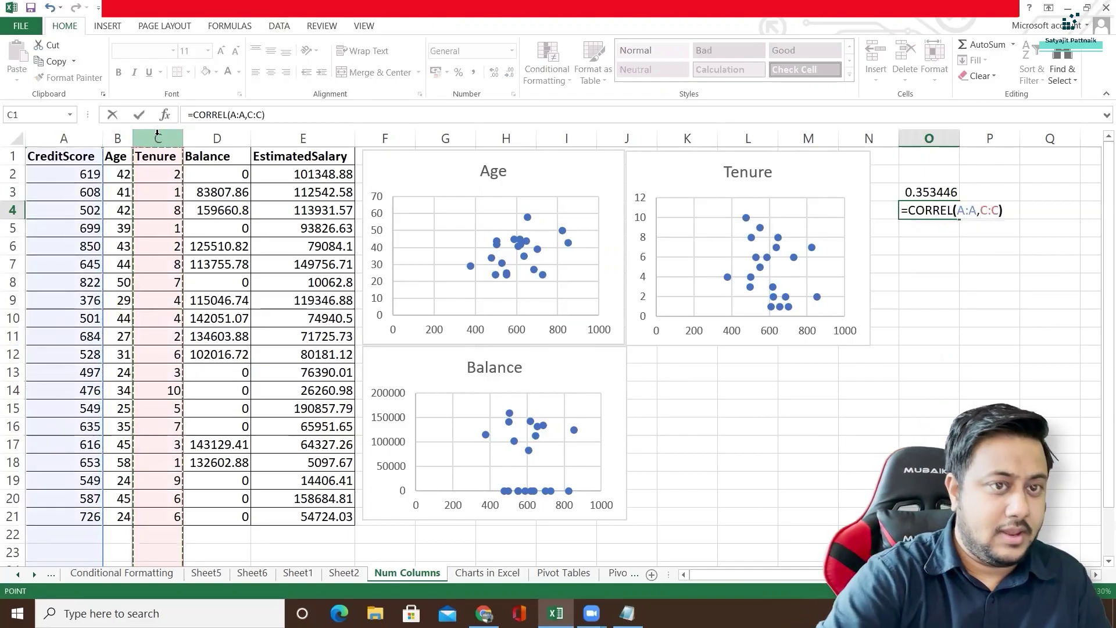
pyautogui.press('Return')
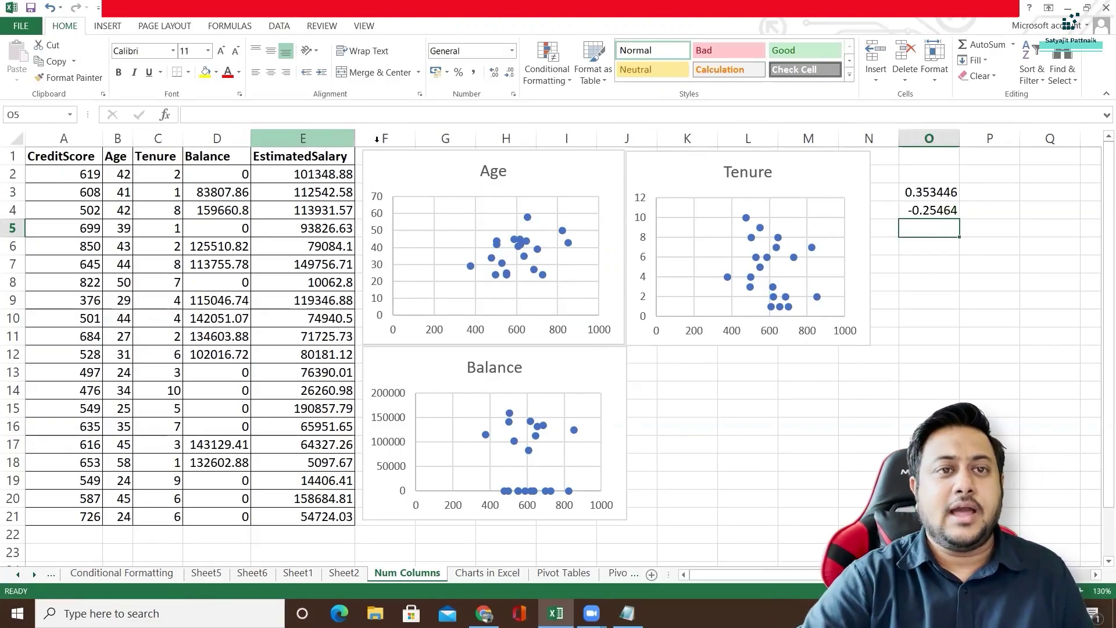
pyautogui.moveTo(928, 192); pyautogui.dragTo(929, 210)
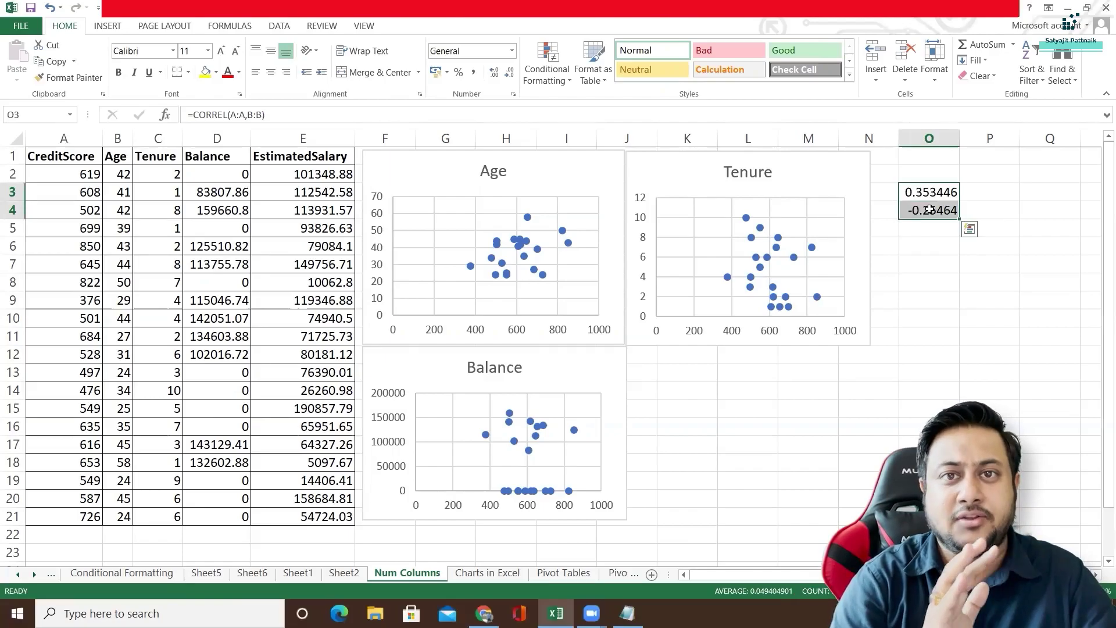
# Clear O3:O4 and type 'import pandas as pd' in cell L13.
pyautogui.press('Delete')
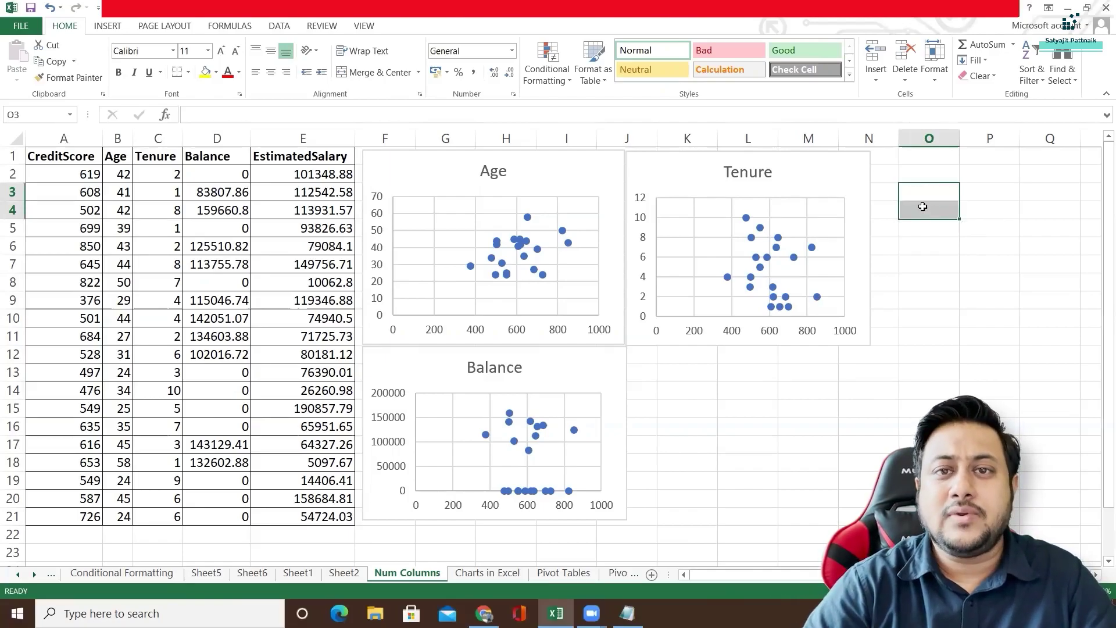
pyautogui.click(901, 262)
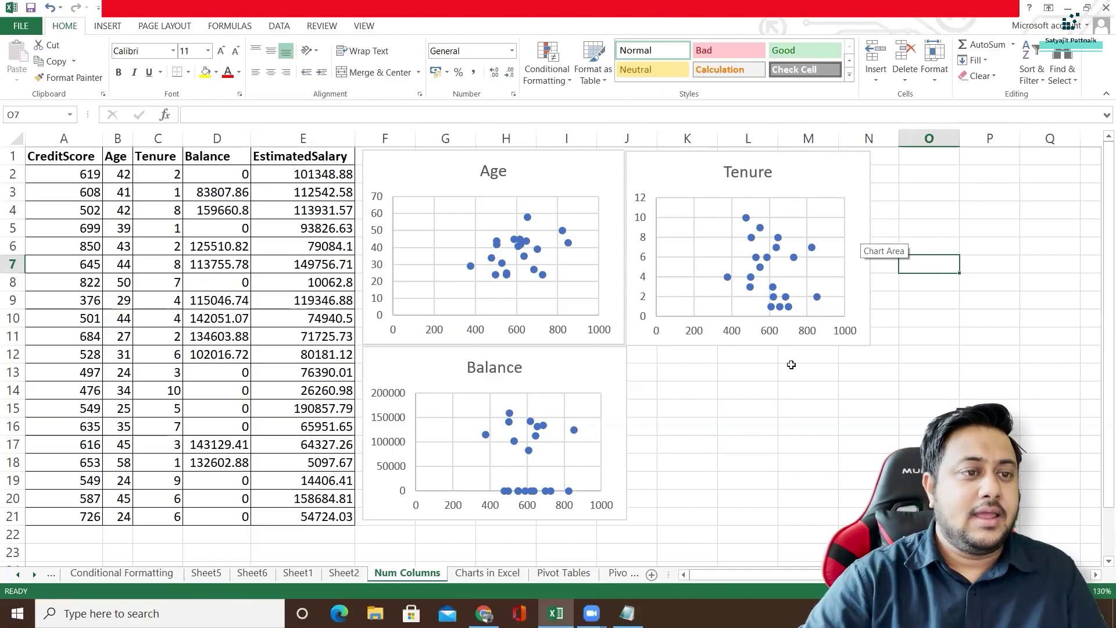
pyautogui.click(758, 375)
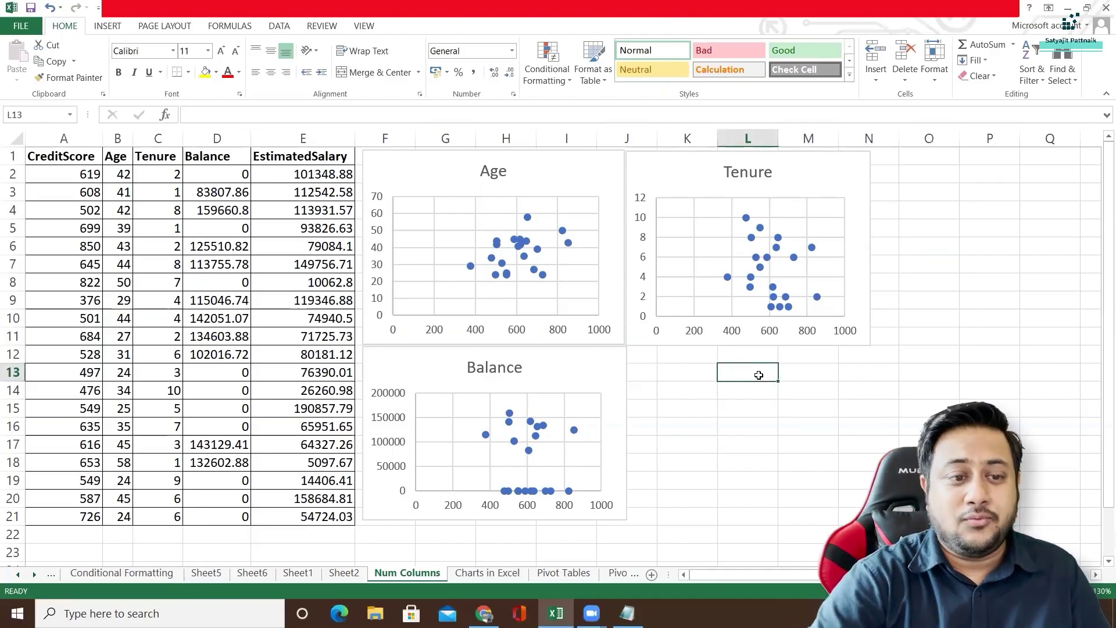
pyautogui.write('import')
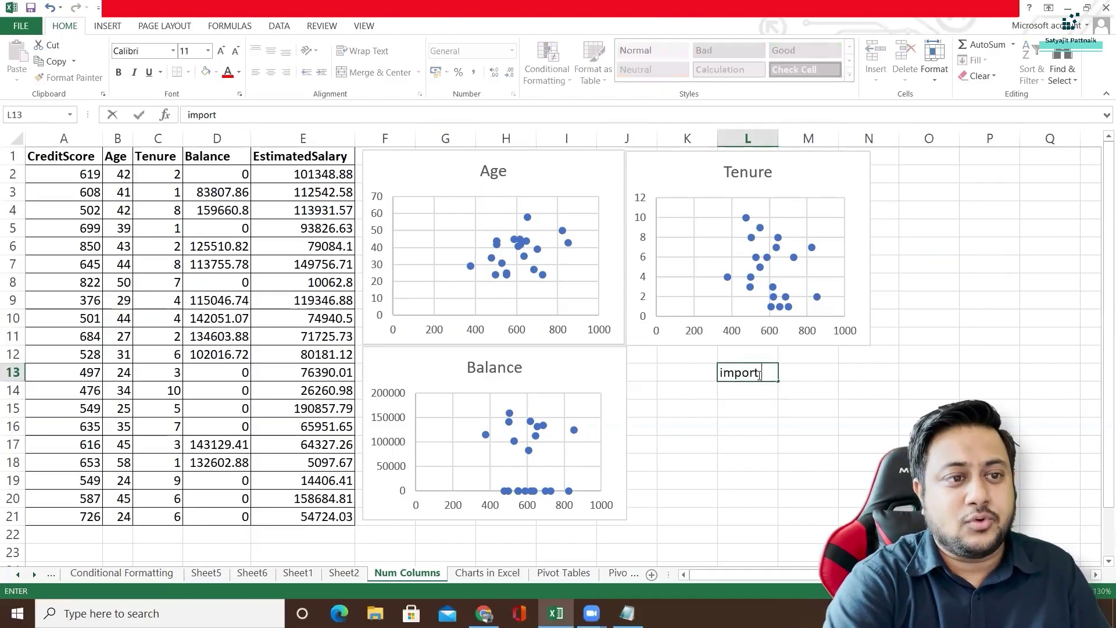
pyautogui.write(' pandas as pd')
pyautogui.press('Return')
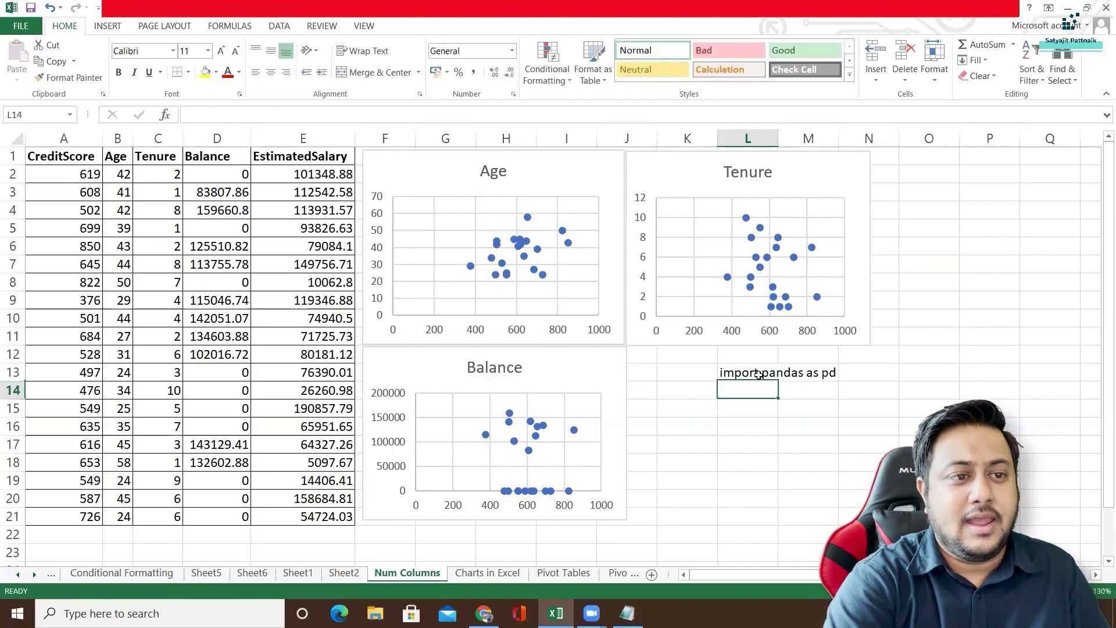
pyautogui.press('Return')
# Type the 'df = pd.read_csv' line in cell L15.
pyautogui.write('df ')
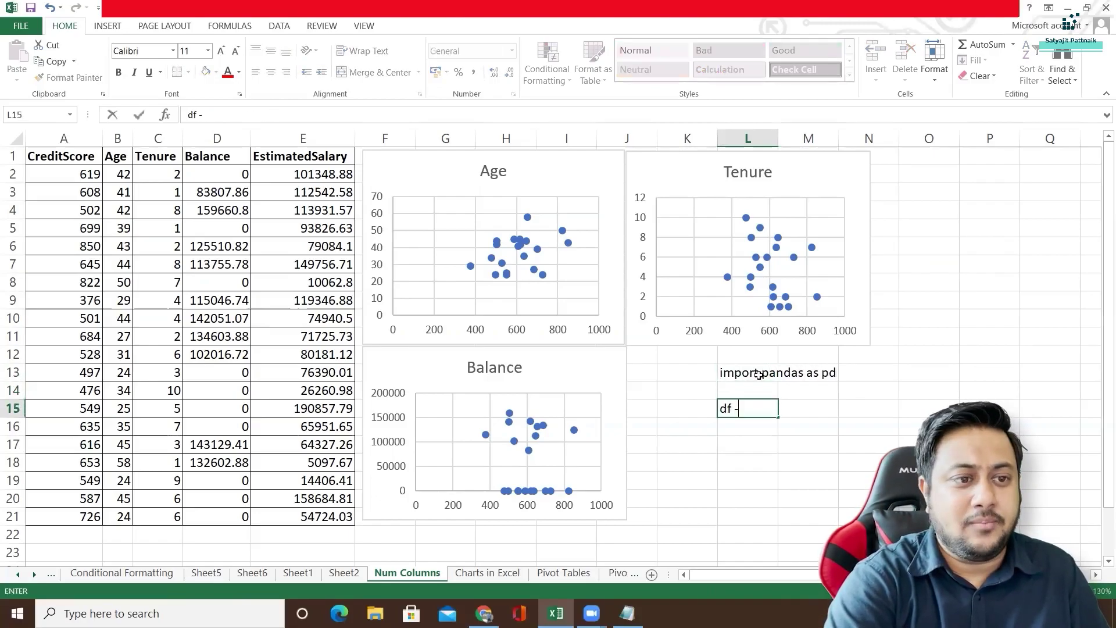
pyautogui.write('= d')
pyautogui.press('BackSpace')
pyautogui.write("pd.read_csv('file")
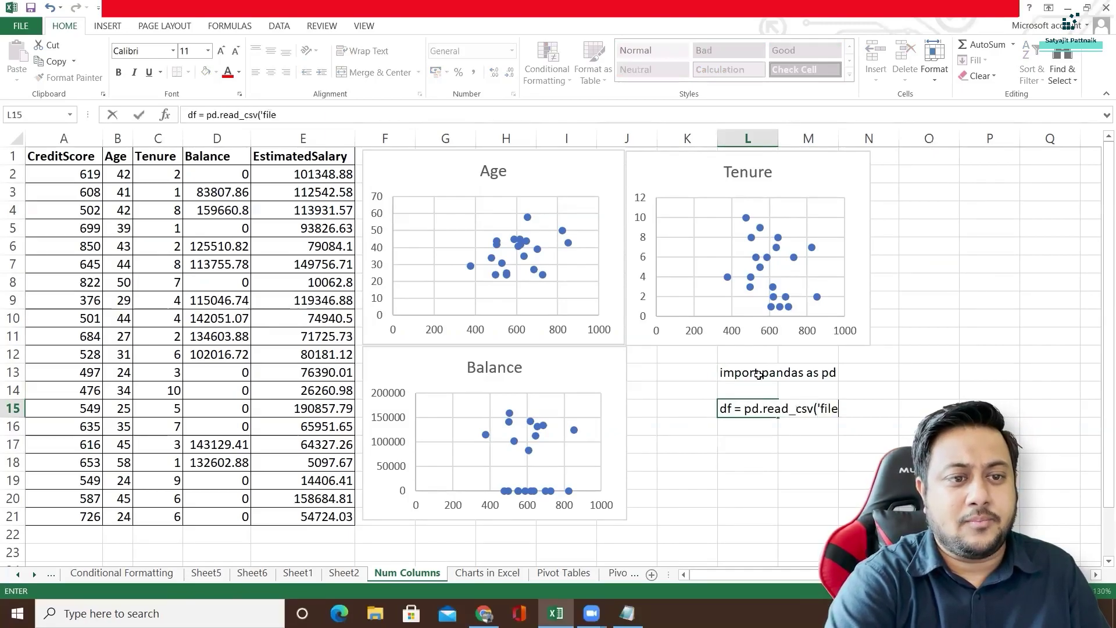
pyautogui.write("')")
pyautogui.press('BackSpace')
pyautogui.press('BackSpace')
pyautogui.write("')")
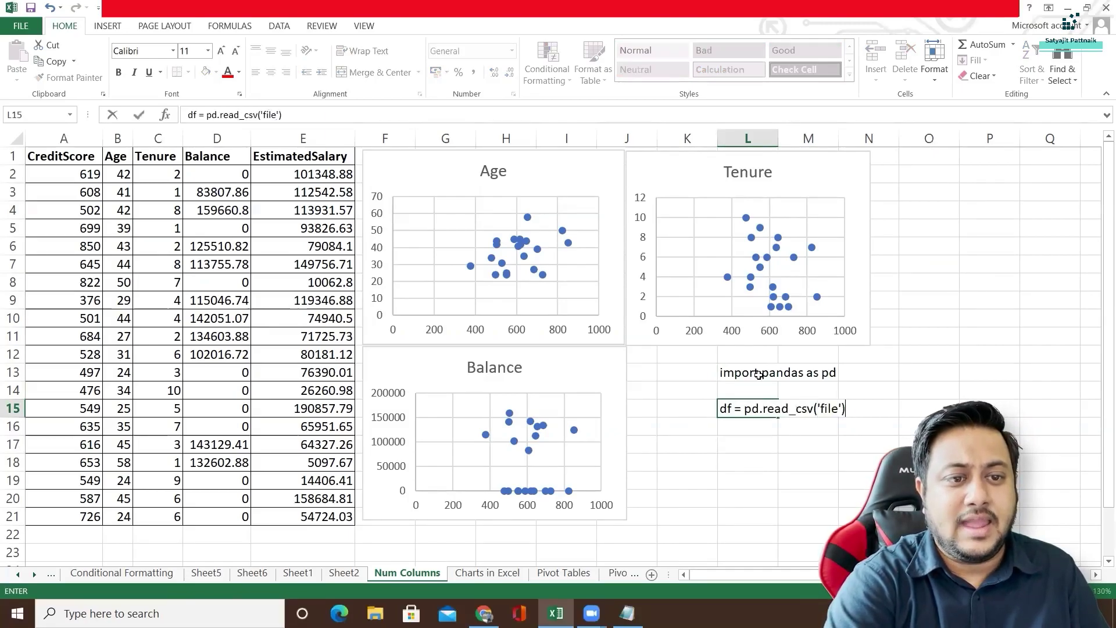
pyautogui.press('Return')
pyautogui.press('Return')
# Add 'df.corr()', 'import seaborn' and 'seaborn.heatmap(df.corr())' lines, then select L13:L21.
pyautogui.write('df.corr()')
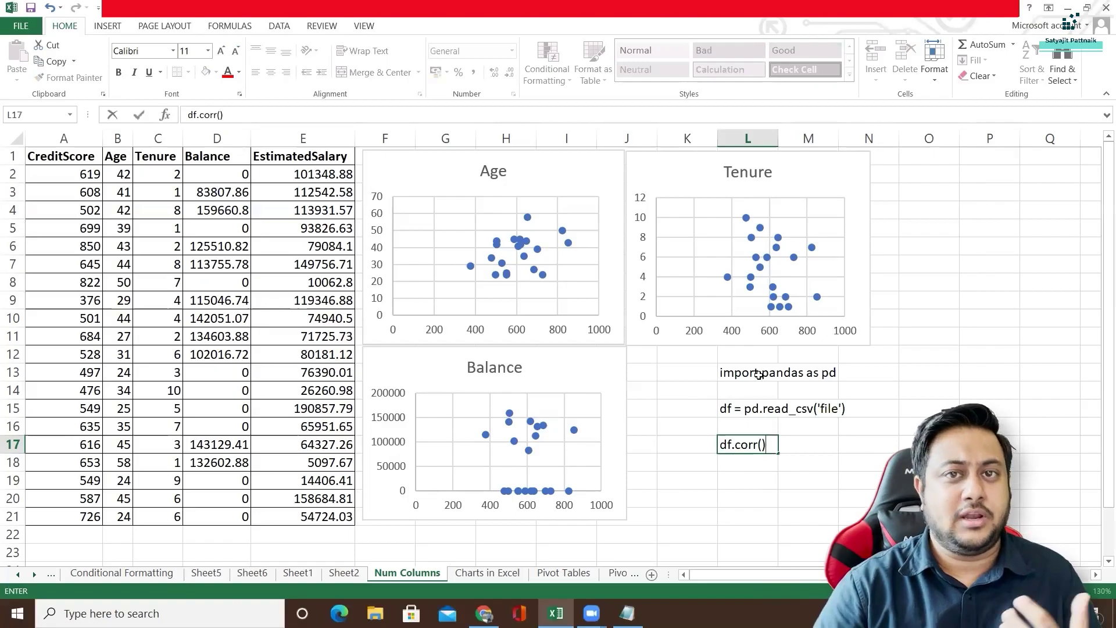
pyautogui.click(744, 487)
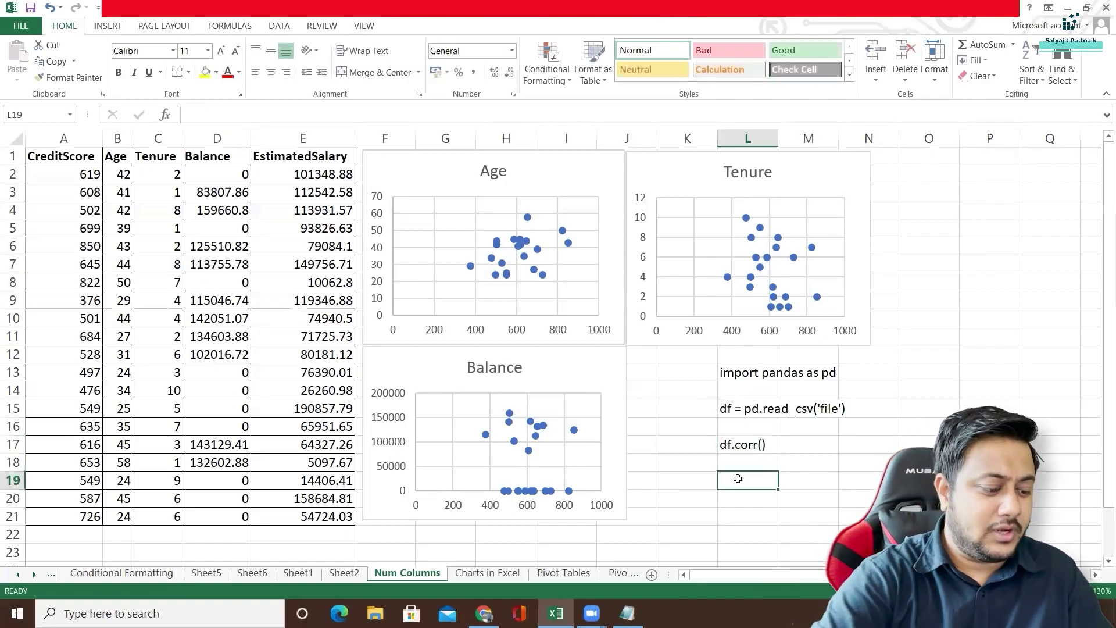
pyautogui.write('import seaborn')
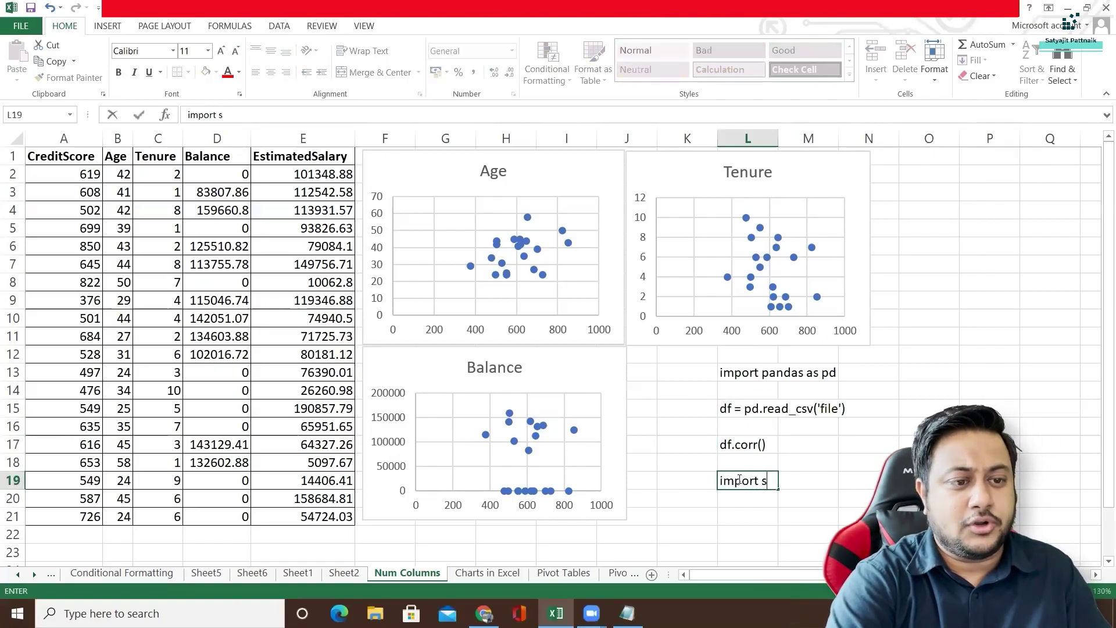
pyautogui.press('Return')
pyautogui.press('Return')
pyautogui.write('sea')
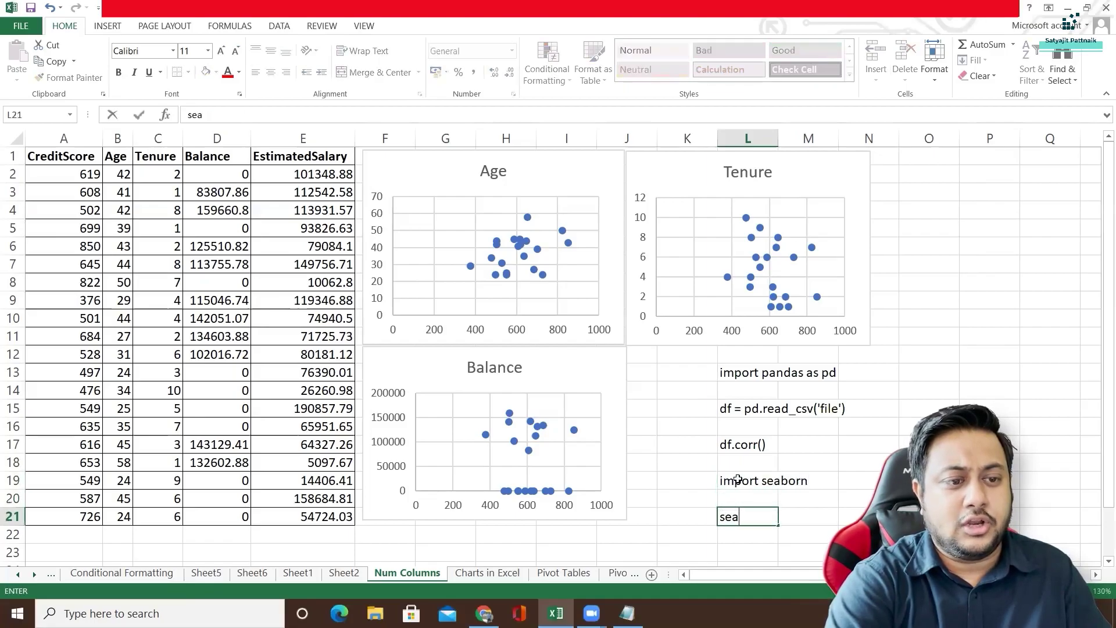
pyautogui.write('born.heatm')
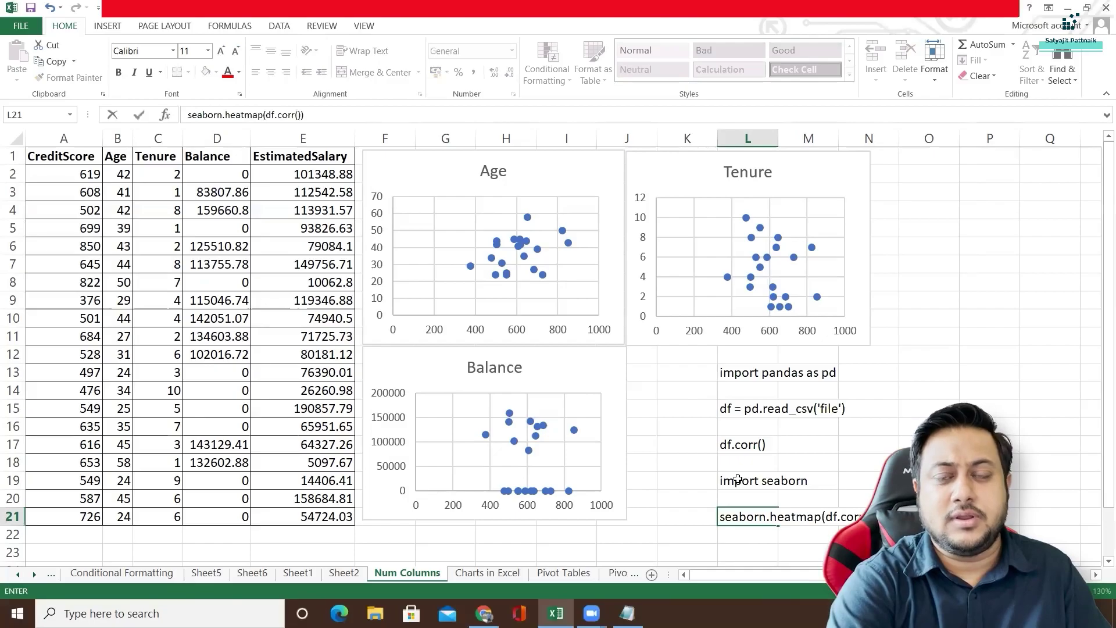
pyautogui.write('ap(df.corr())')
pyautogui.moveTo(739, 372); pyautogui.dragTo(746, 525)
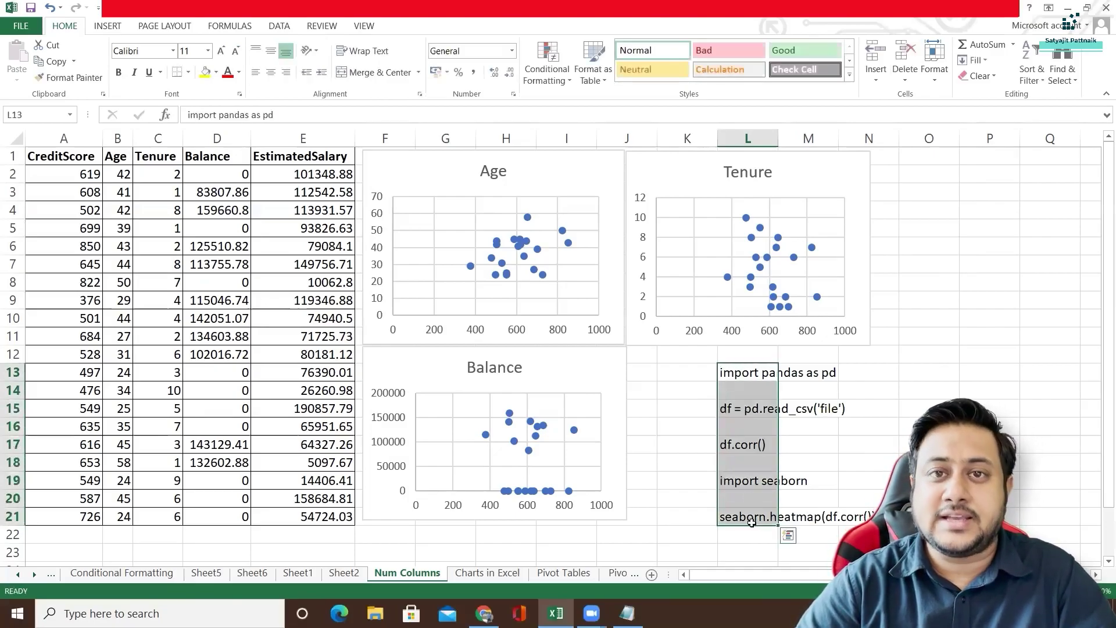
# Delete the L13:L21 code lines and the Tenure, Age and Balance scatter charts.
pyautogui.press('Delete')
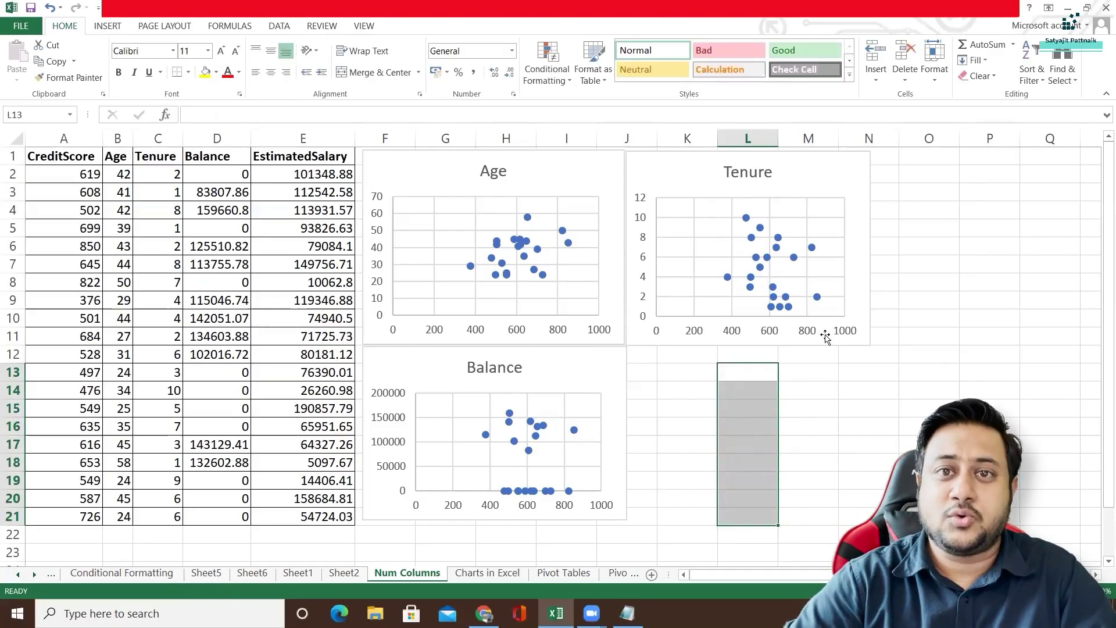
pyautogui.click(661, 171)
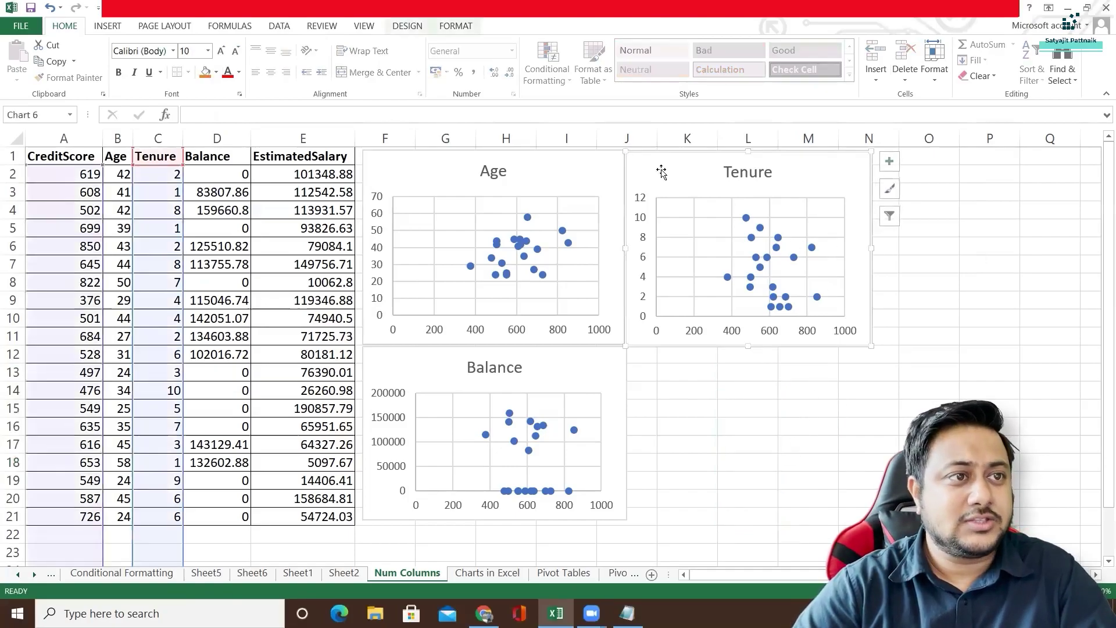
pyautogui.press('Delete')
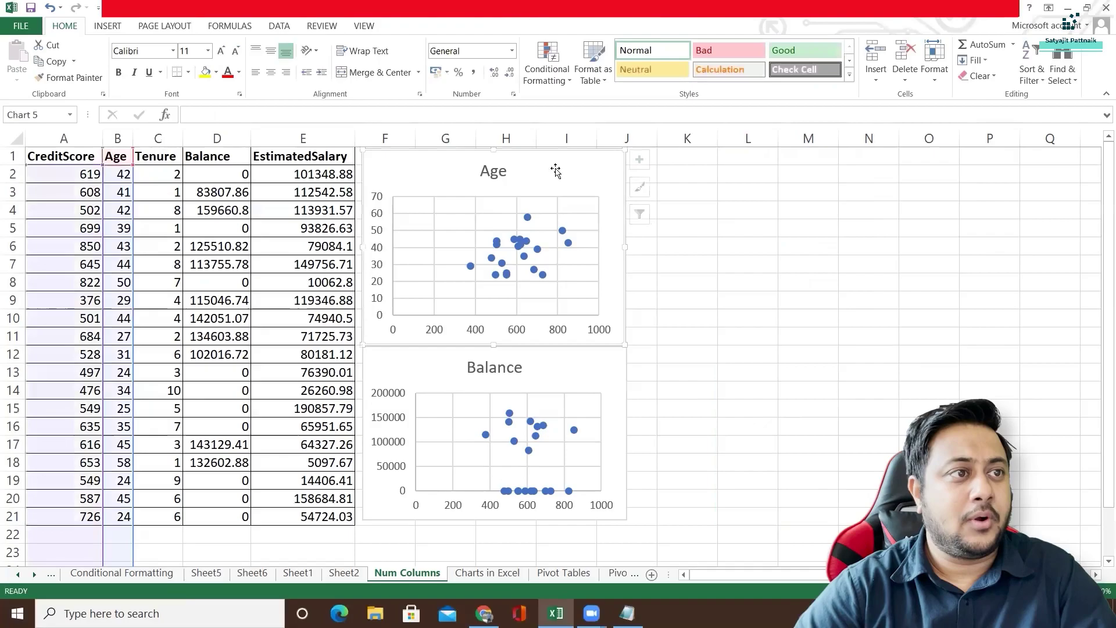
pyautogui.click(552, 169)
pyautogui.press('Delete')
pyautogui.click(585, 368)
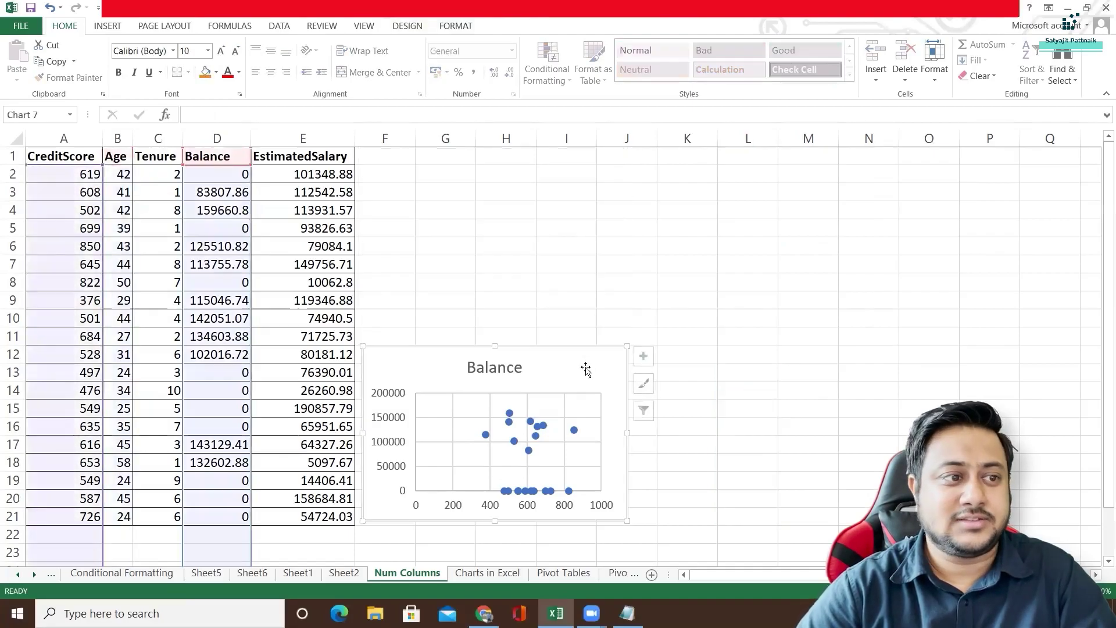
pyautogui.press('Delete')
pyautogui.click(603, 245)
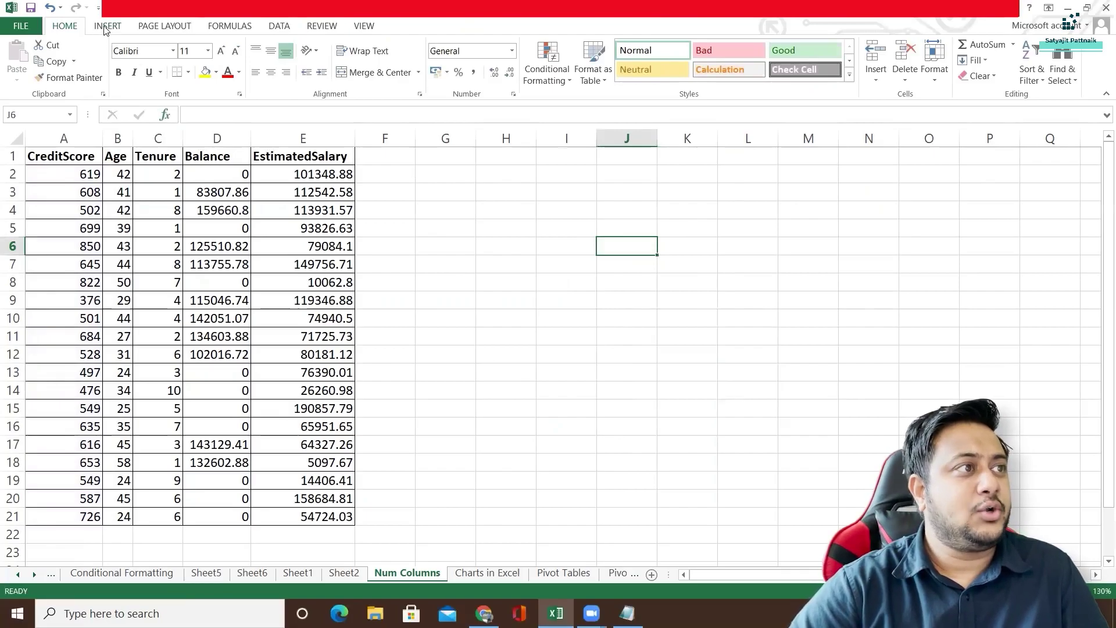
# Open File > Options on the Add-ins page with Manage set to Excel Add-ins.
pyautogui.click(278, 28)
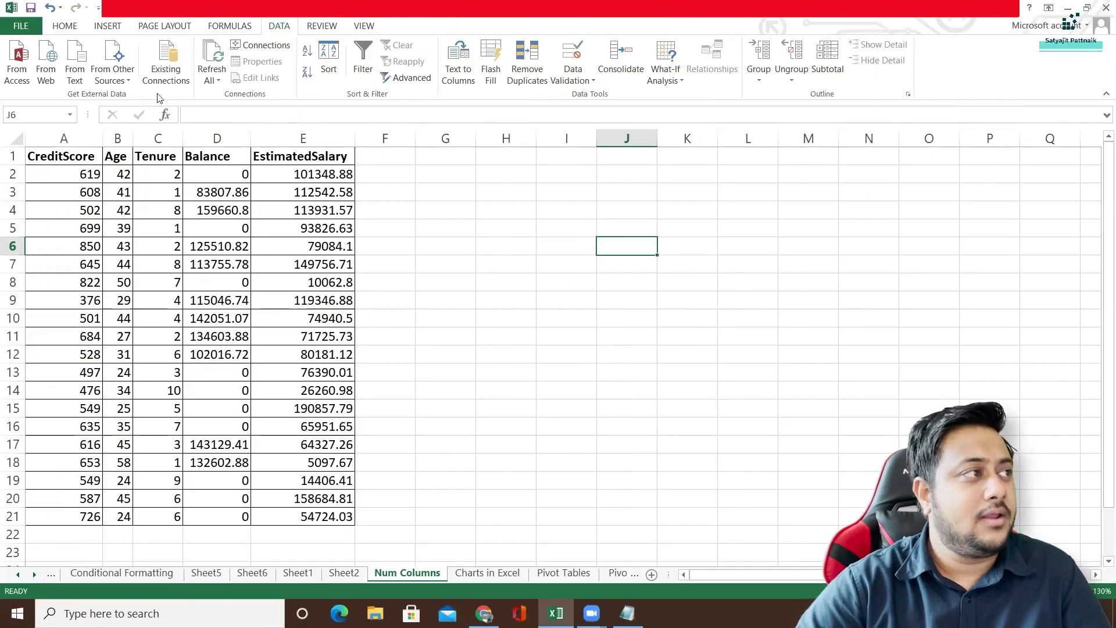
pyautogui.click(24, 25)
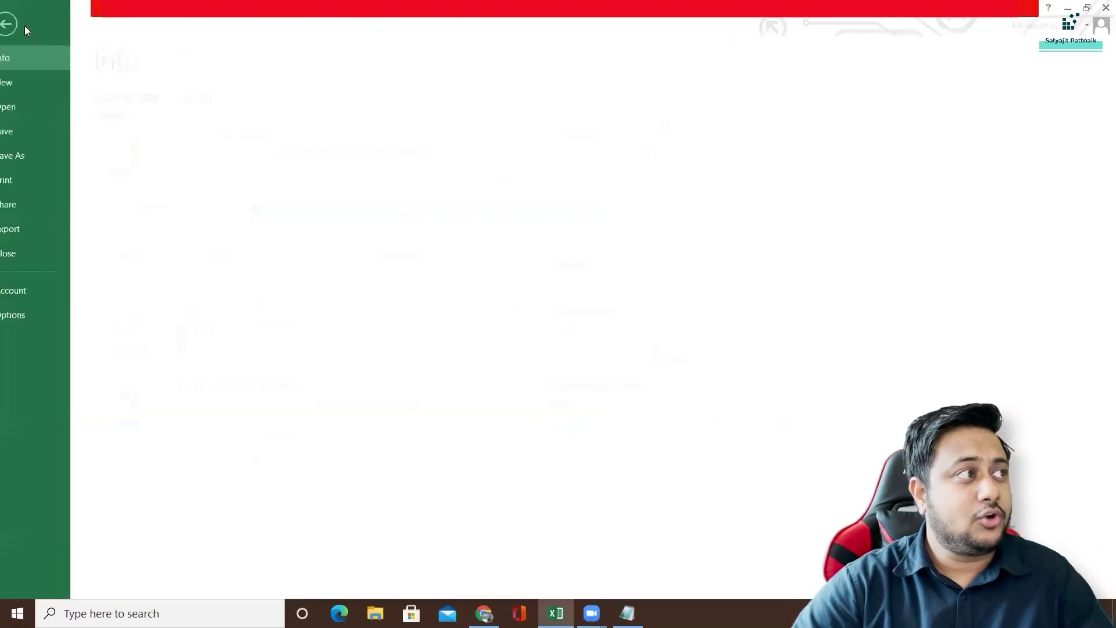
pyautogui.click(51, 315)
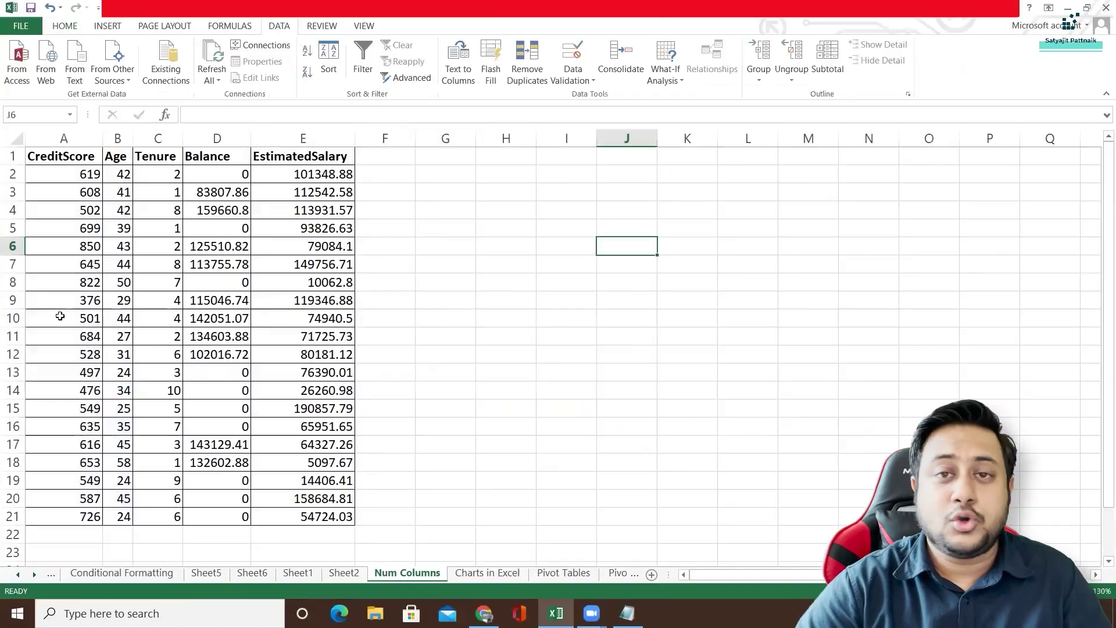
pyautogui.click(309, 243)
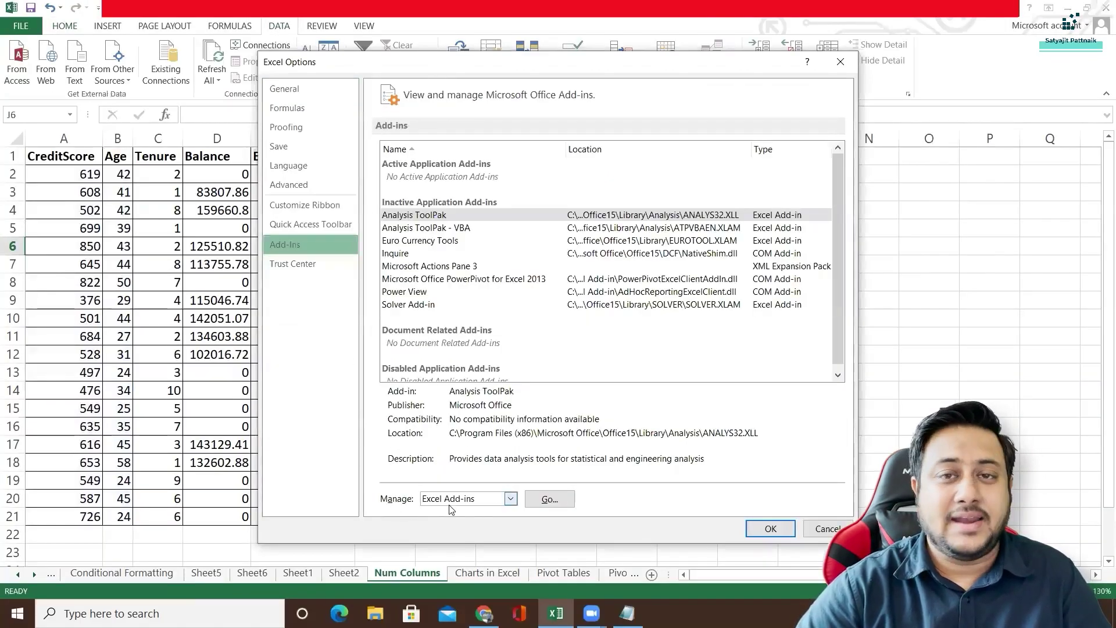
# In the Add-Ins dialog, tick Analysis ToolPak and confirm with OK.
pyautogui.click(543, 501)
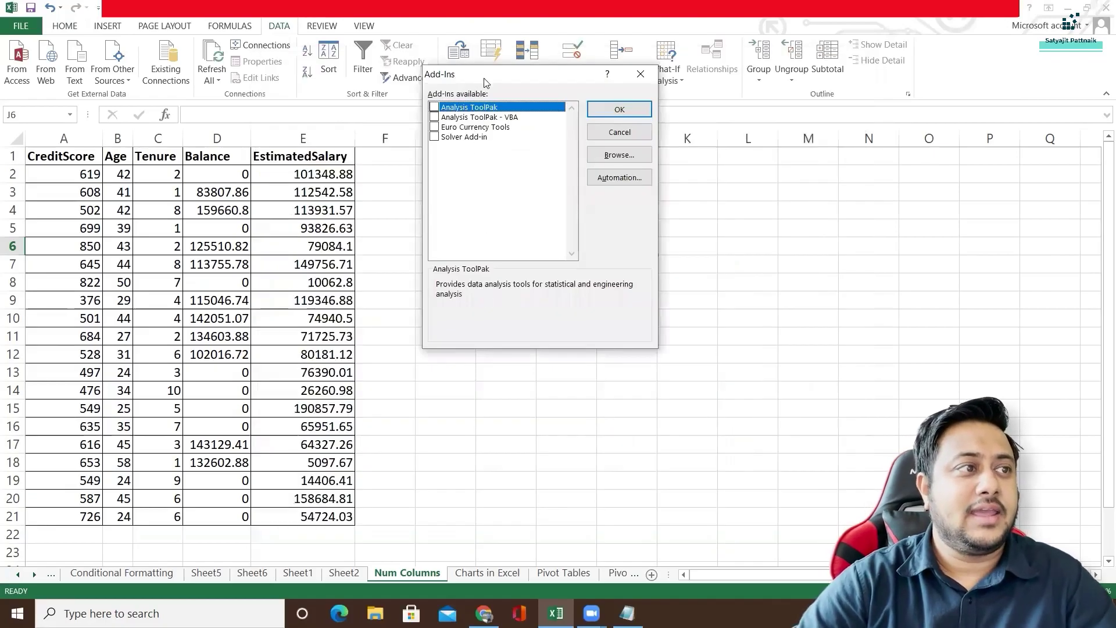
pyautogui.moveTo(486, 82); pyautogui.dragTo(479, 156)
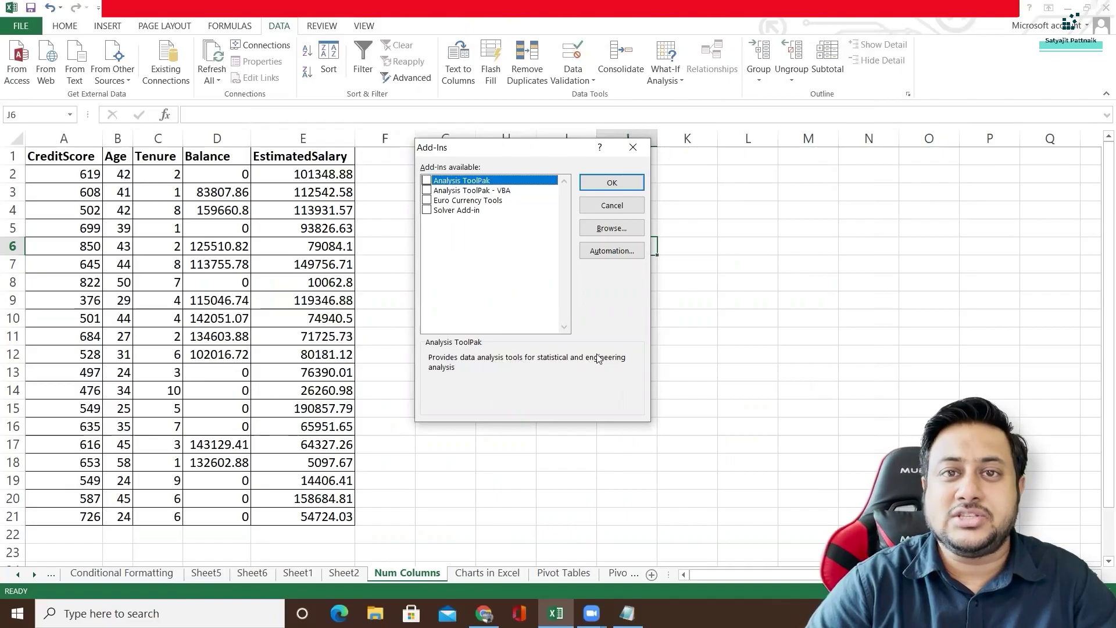
pyautogui.click(466, 192)
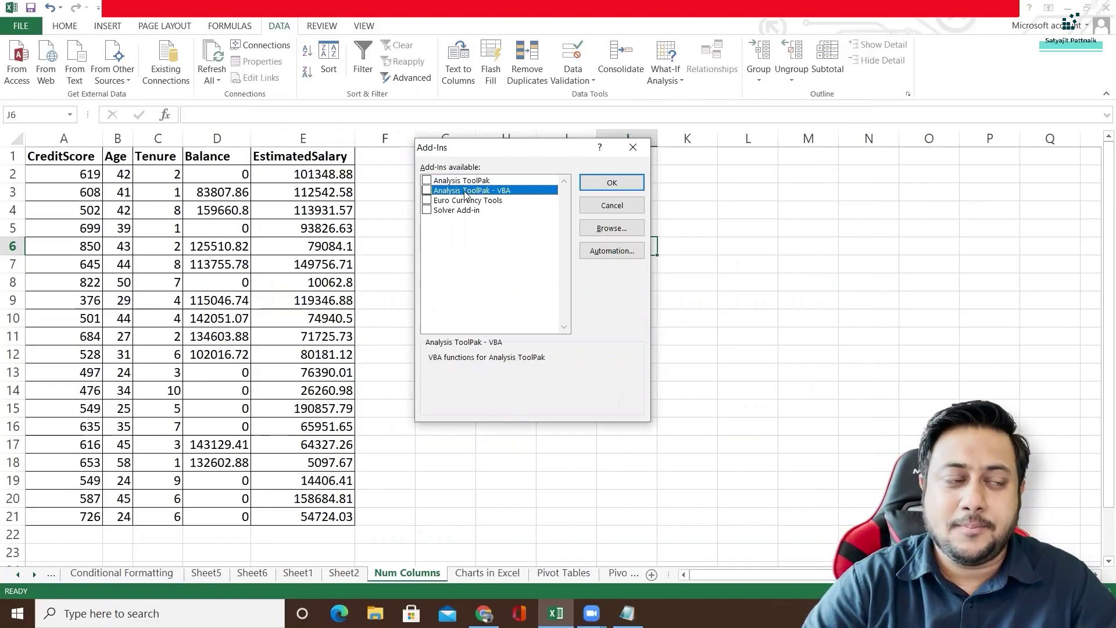
pyautogui.click(465, 203)
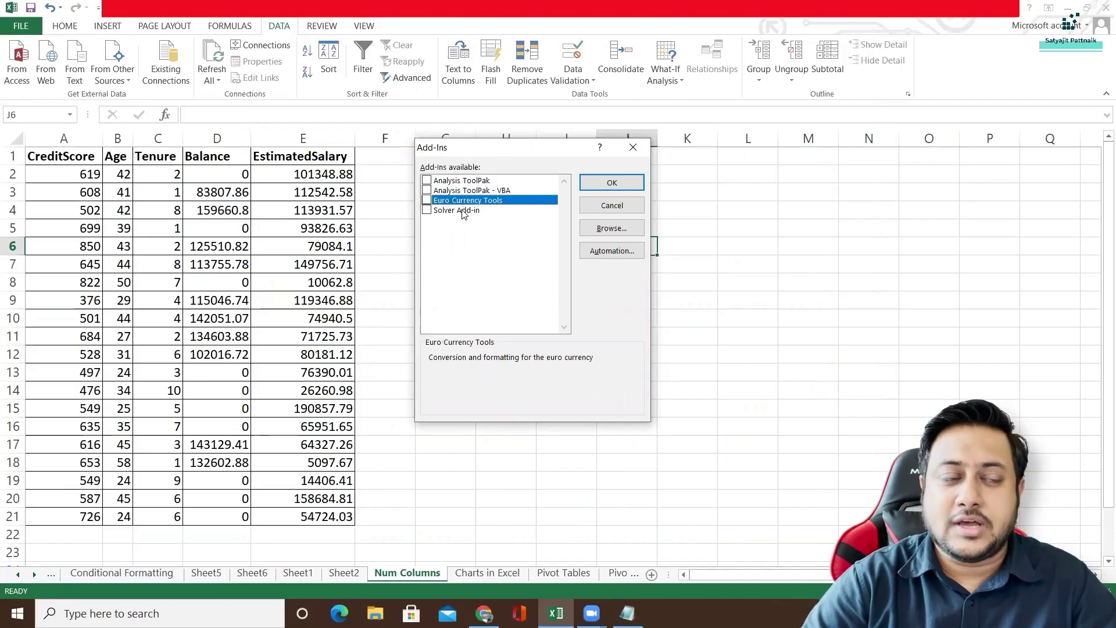
pyautogui.click(464, 212)
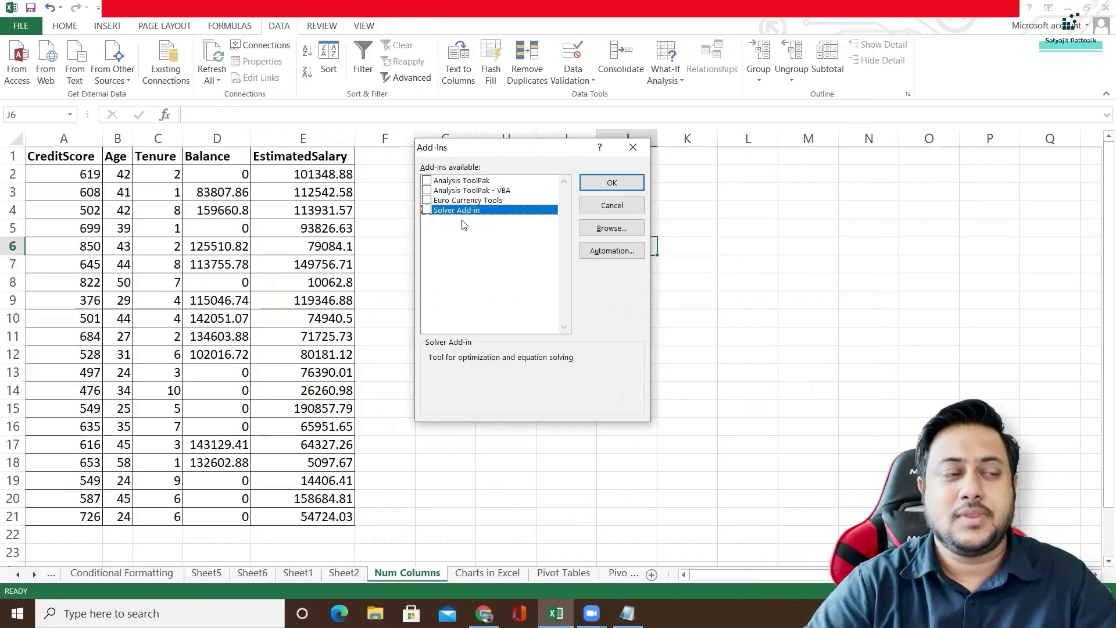
pyautogui.click(427, 181)
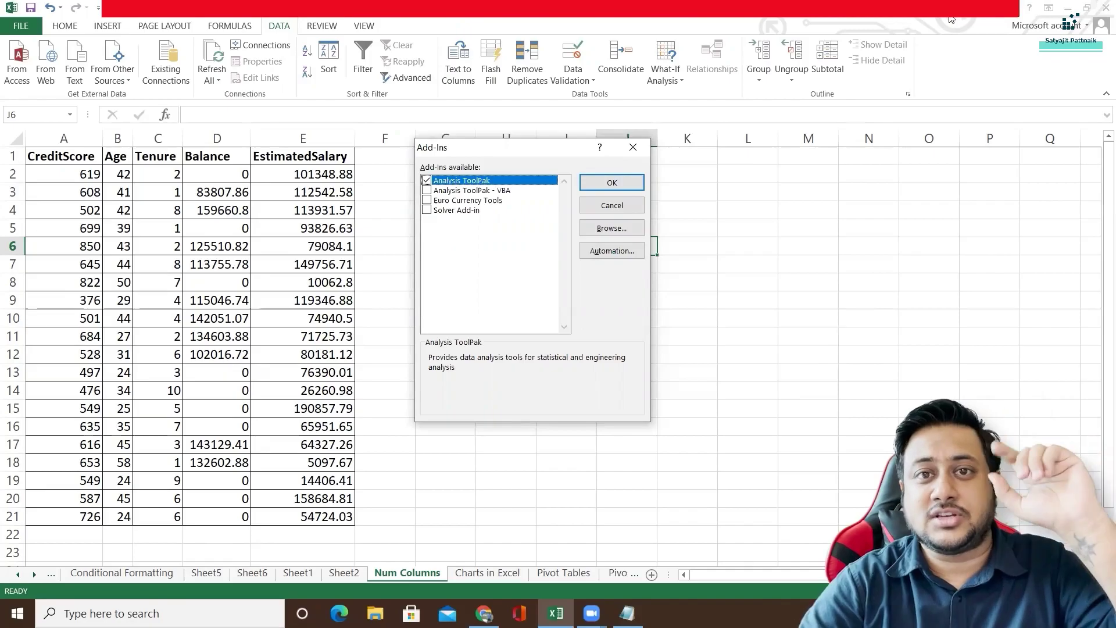
pyautogui.click(612, 183)
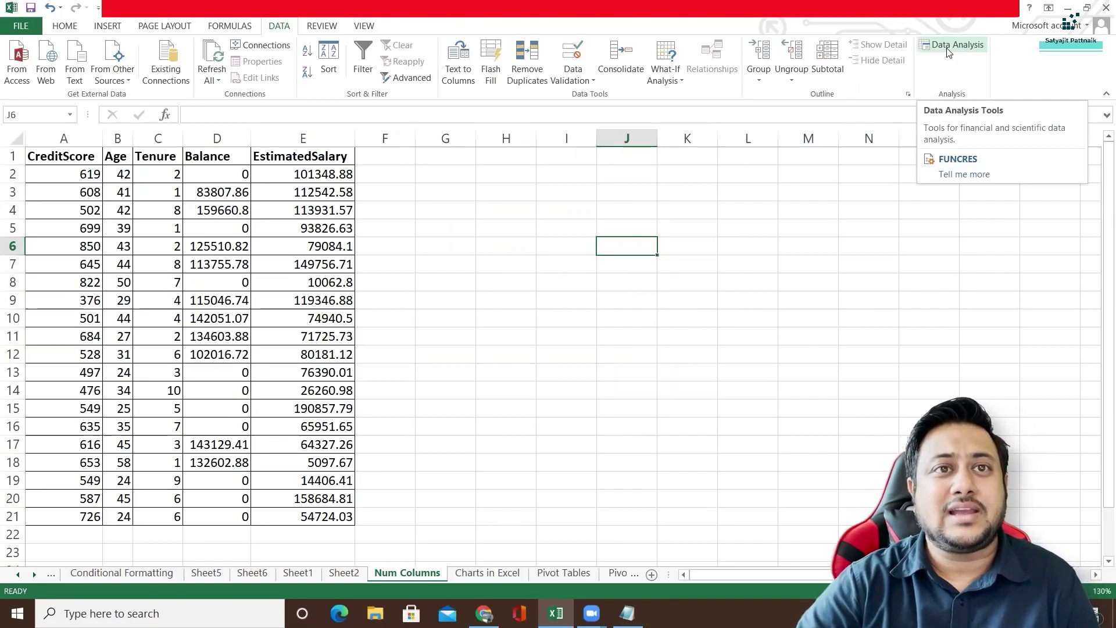
# Open Data Analysis and browse its tools, from Anova through Correlation and Descriptive Statistics to Rank and Percentile.
pyautogui.click(948, 51)
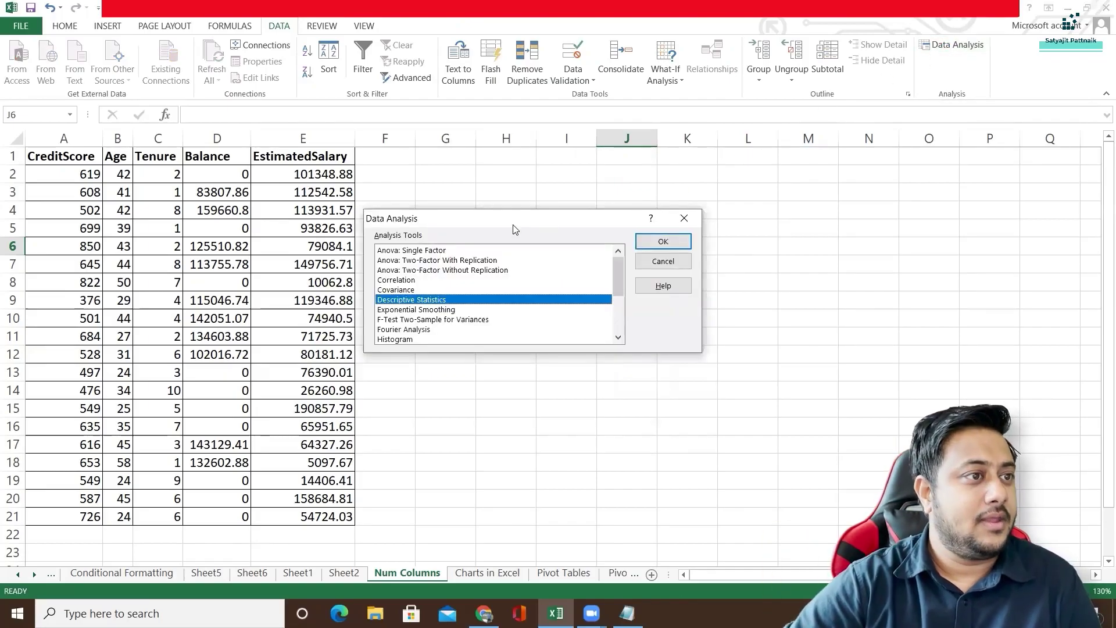
pyautogui.moveTo(514, 227); pyautogui.dragTo(516, 197)
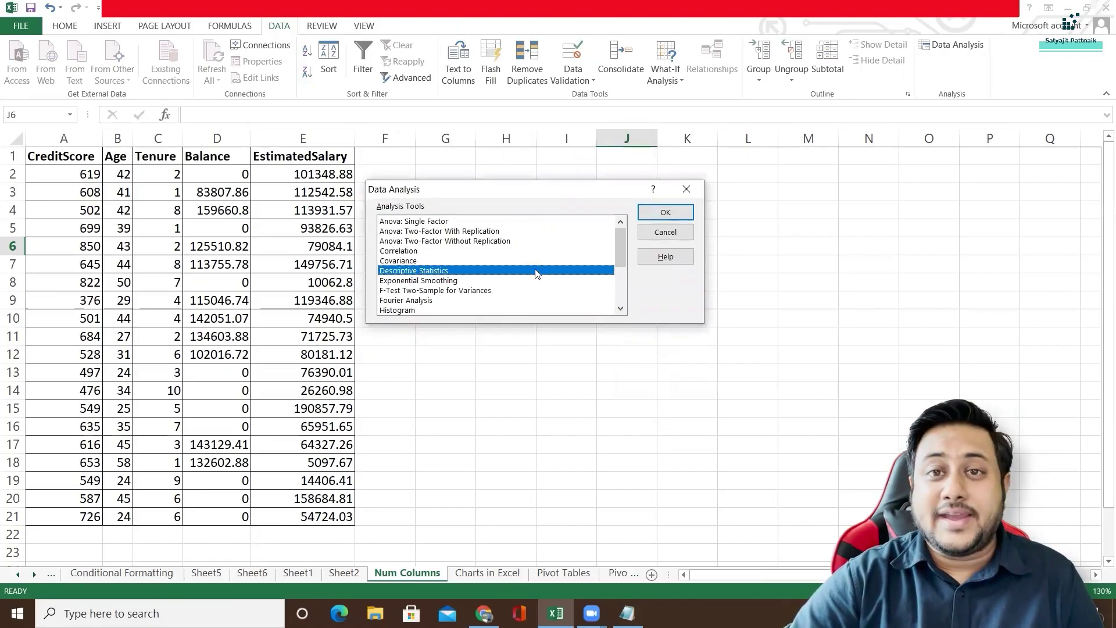
pyautogui.click(410, 223)
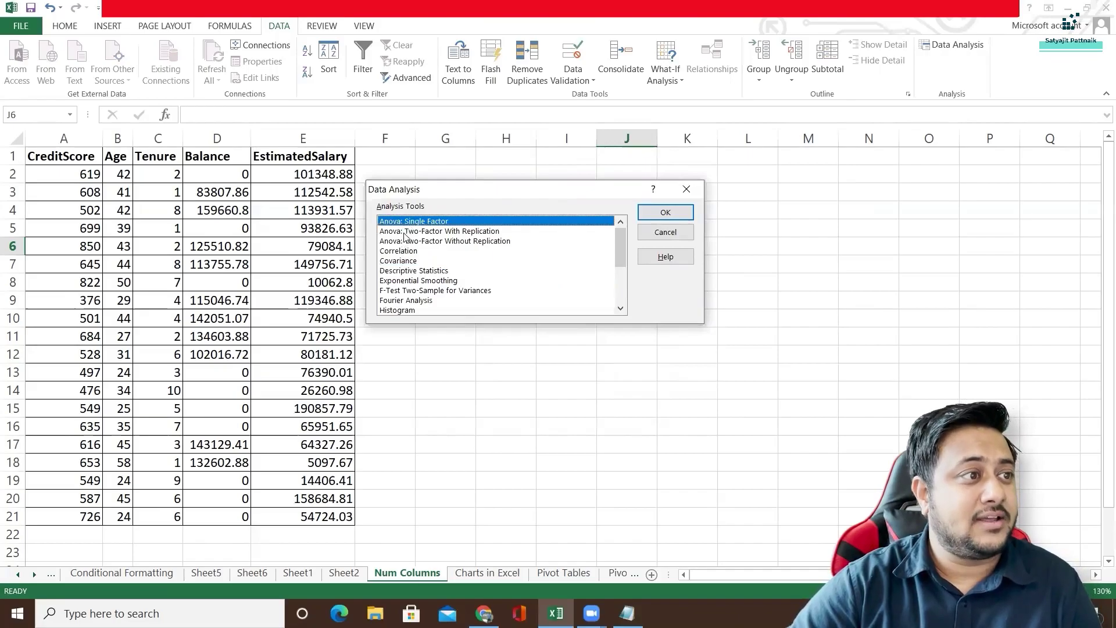
pyautogui.click(405, 233)
pyautogui.click(407, 241)
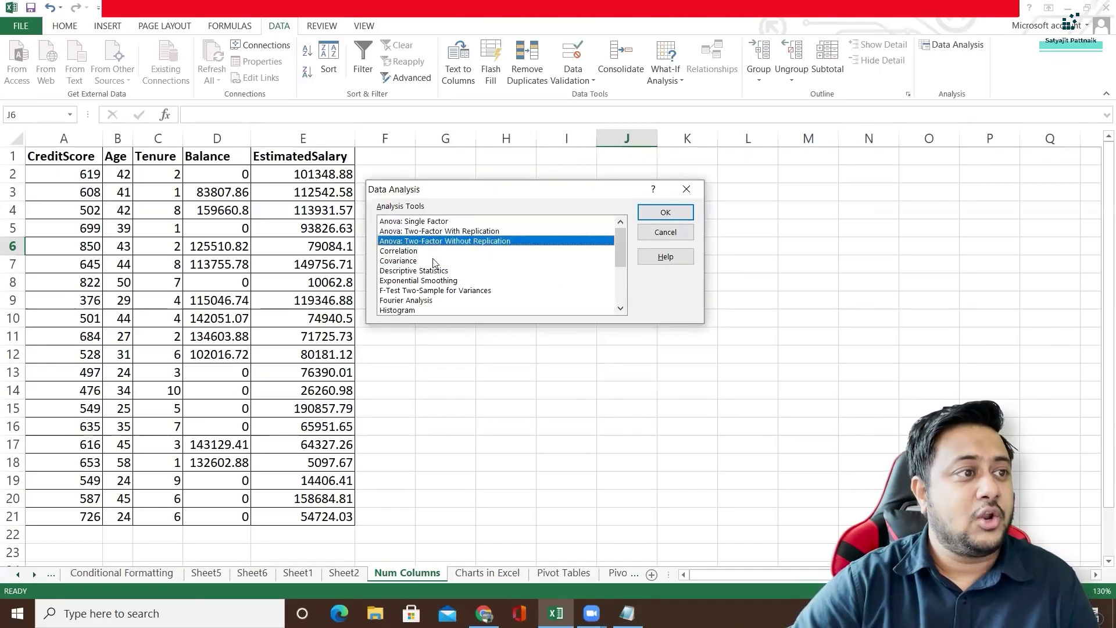
pyautogui.click(406, 252)
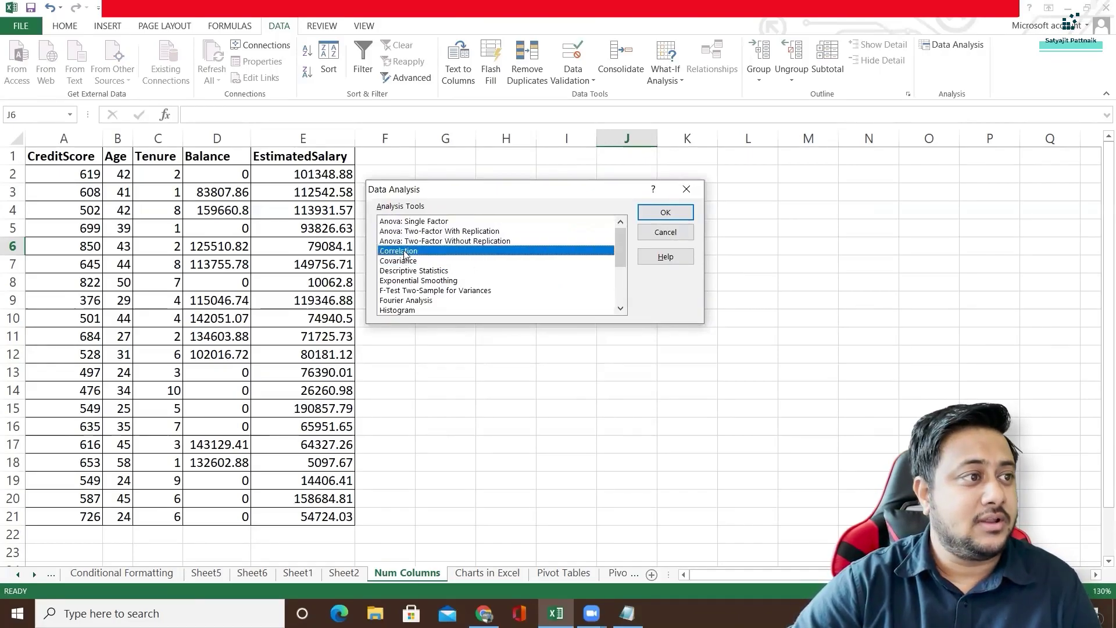
pyautogui.click(408, 261)
pyautogui.click(412, 272)
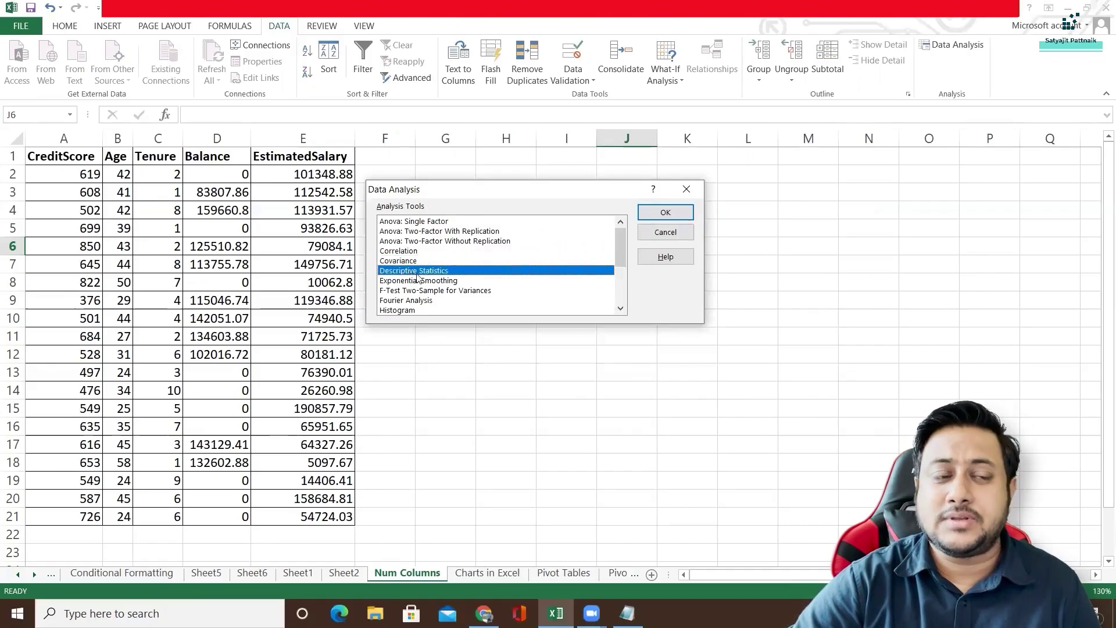
pyautogui.scroll(-3, 410, 294)
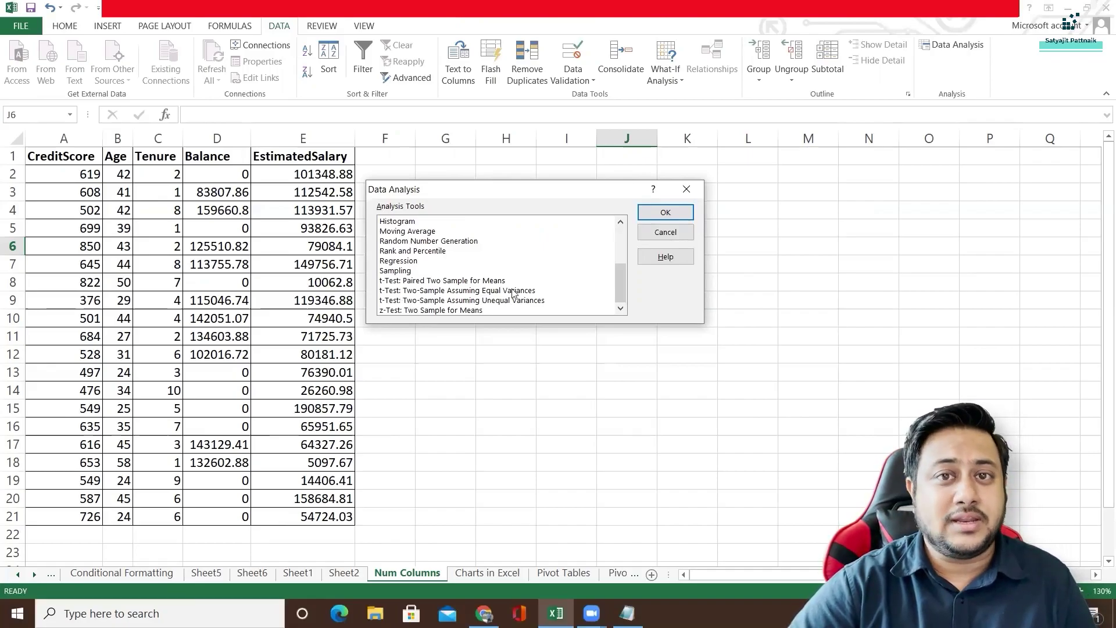
pyautogui.click(406, 251)
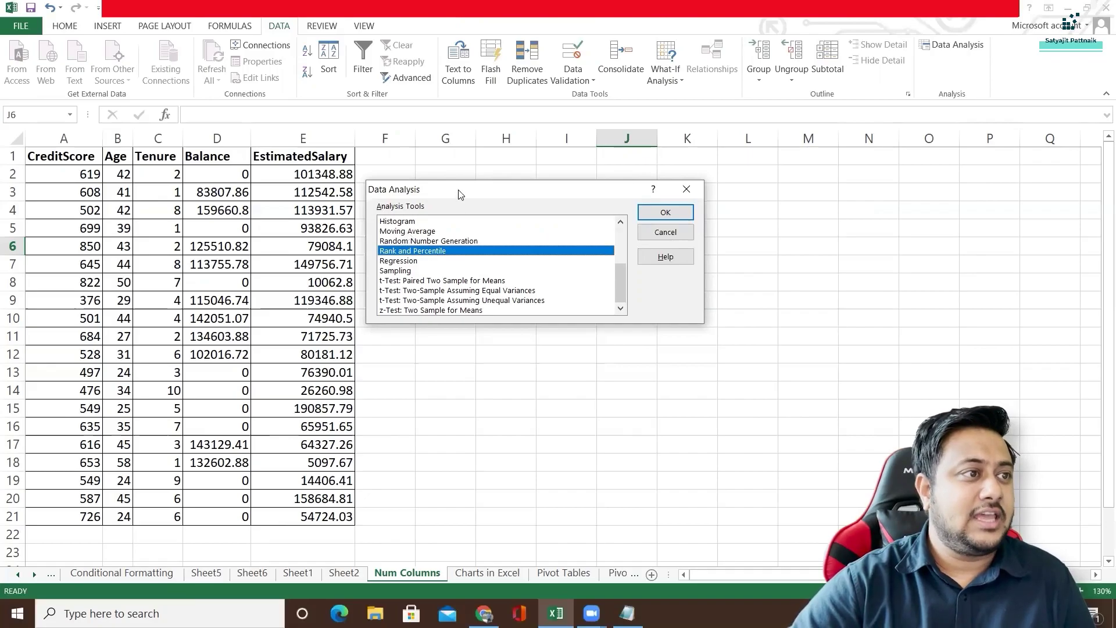
pyautogui.moveTo(457, 189); pyautogui.dragTo(536, 190)
pyautogui.scroll(3, 537, 256)
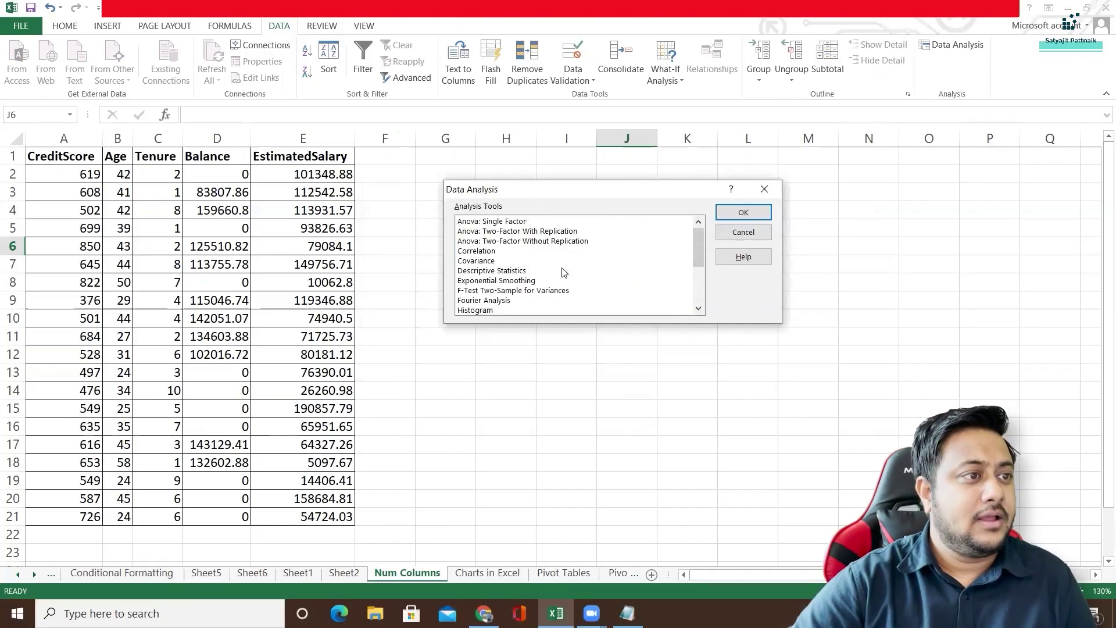
# Run Correlation on $A$1:$E$21 with Labels in First Row, output to a new worksheet.
pyautogui.doubleClick(477, 251)
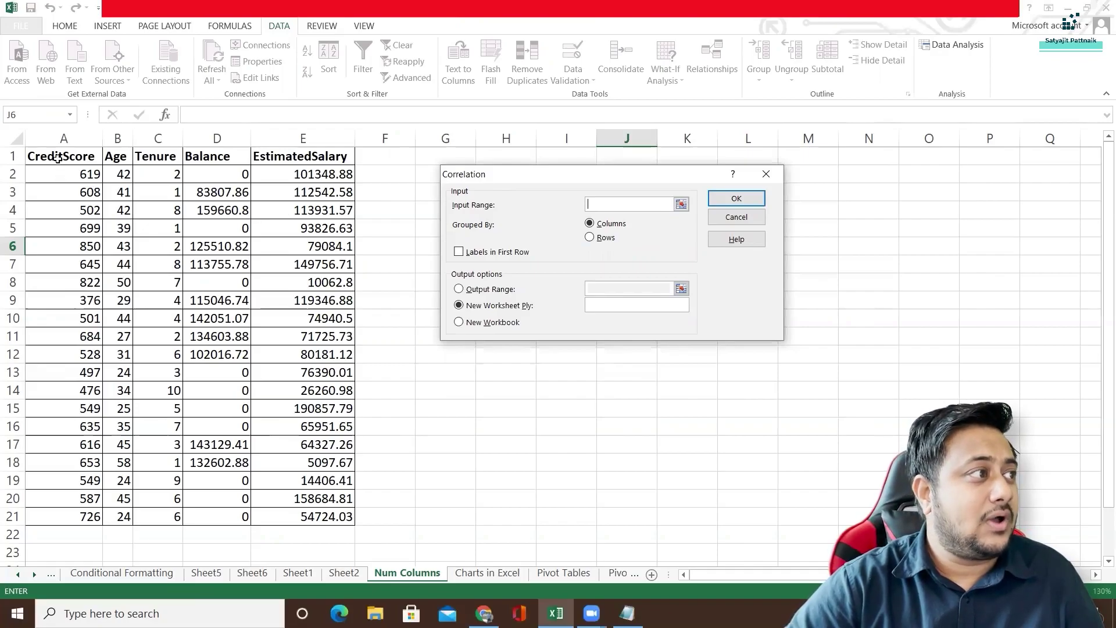
pyautogui.moveTo(57, 158); pyautogui.dragTo(336, 518)
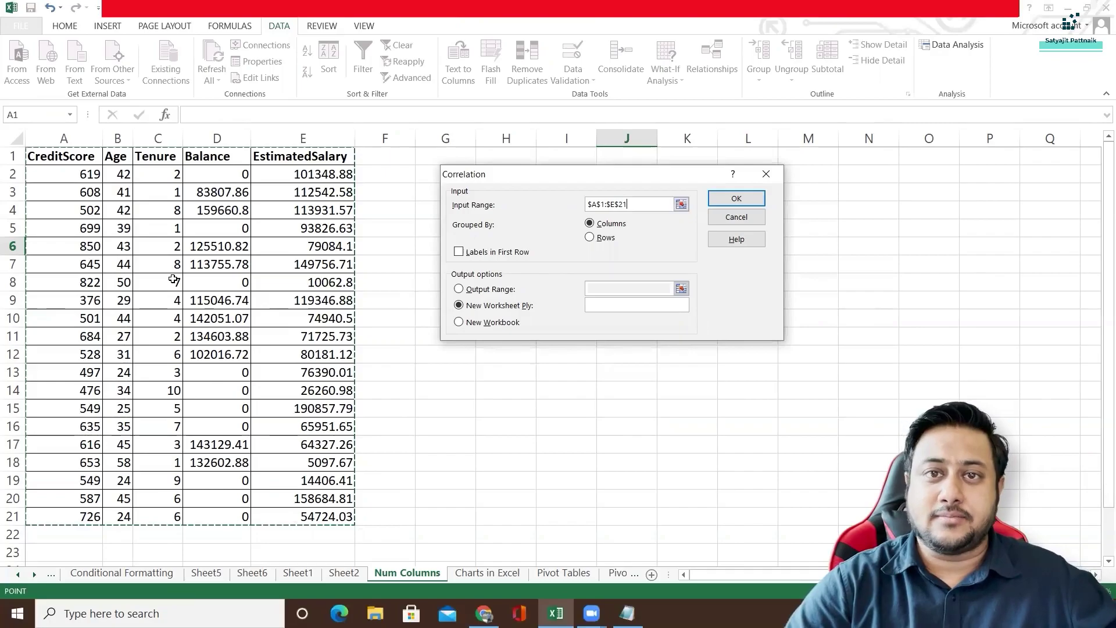
pyautogui.click(459, 252)
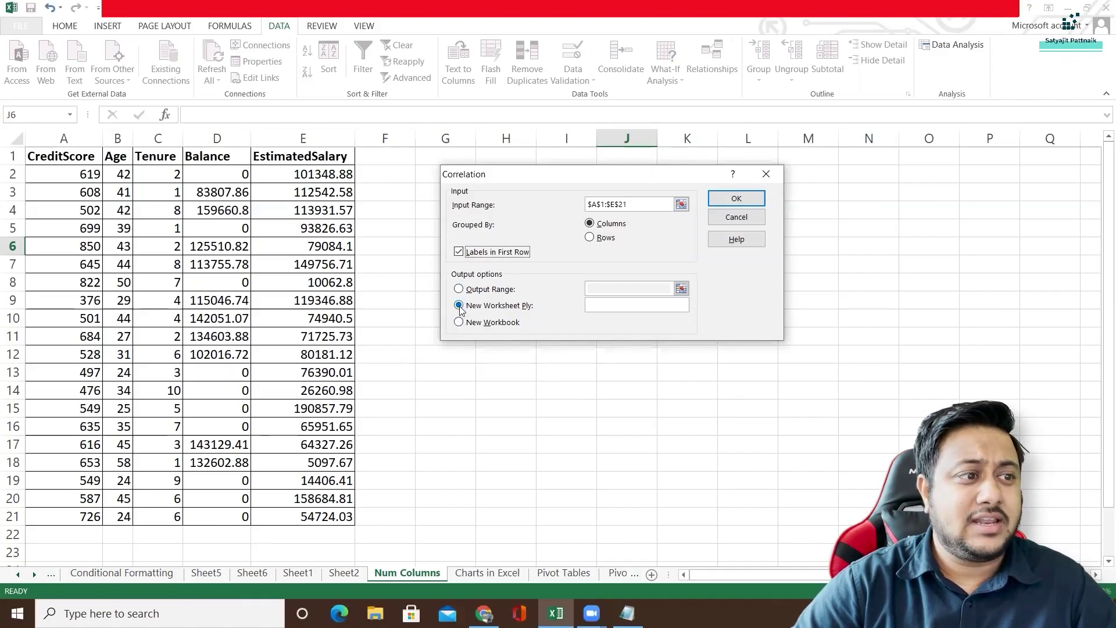
pyautogui.click(741, 201)
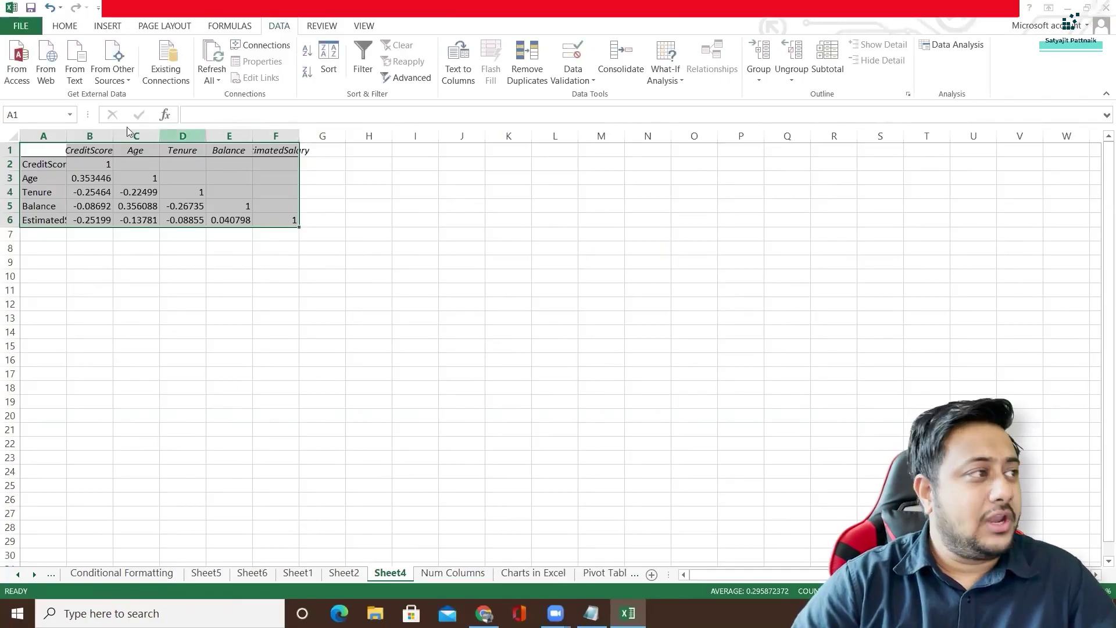
# AutoFit columns A–F of the correlation matrix on Sheet4, then switch to Chrome.
pyautogui.doubleClick(66, 135)
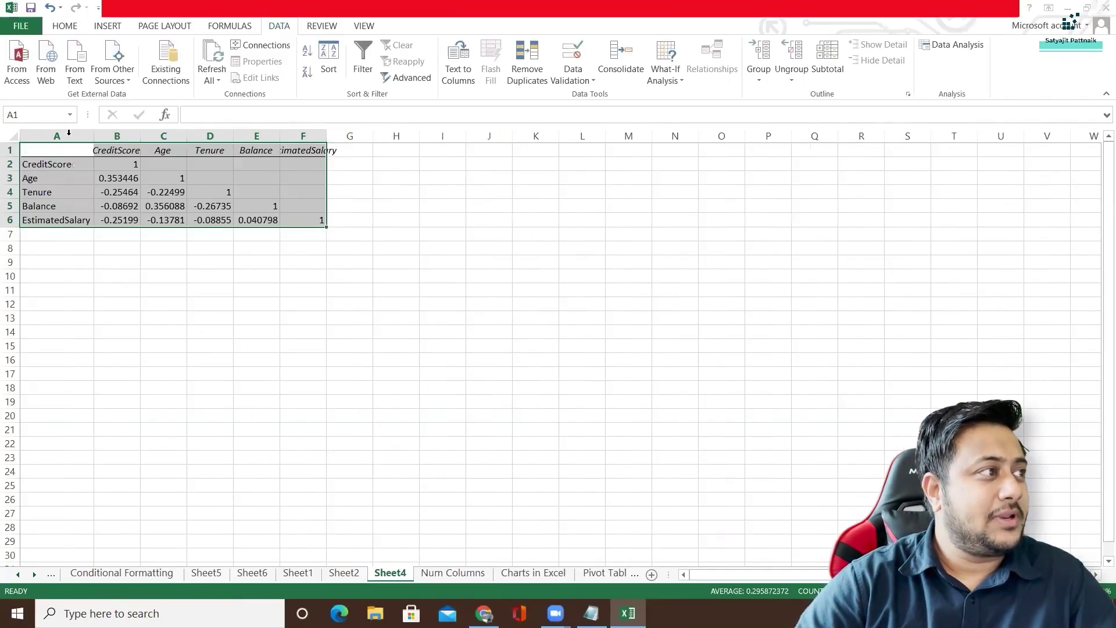
pyautogui.doubleClick(142, 136)
pyautogui.doubleClick(207, 136)
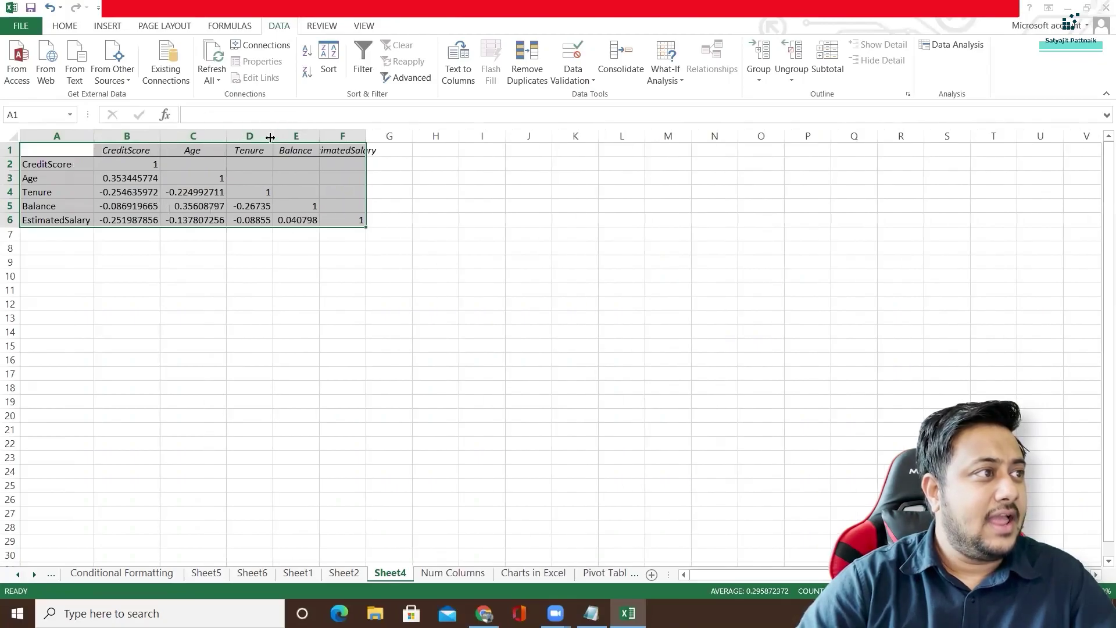
pyautogui.doubleClick(272, 137)
pyautogui.doubleClick(339, 137)
pyautogui.doubleClick(401, 137)
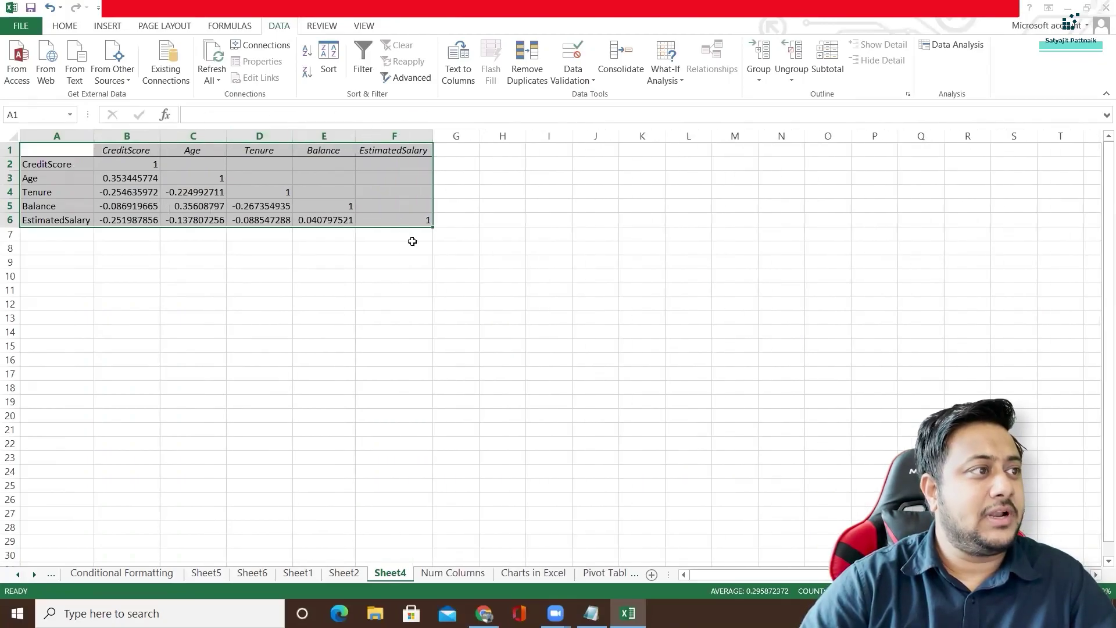
pyautogui.click(113, 193)
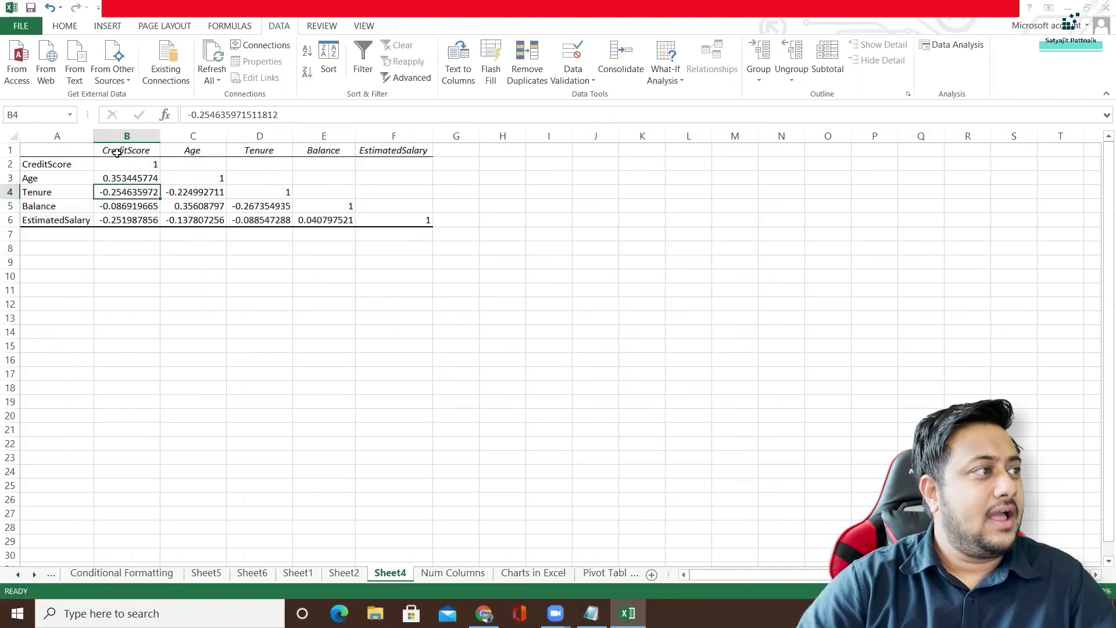
pyautogui.moveTo(117, 153); pyautogui.dragTo(437, 145)
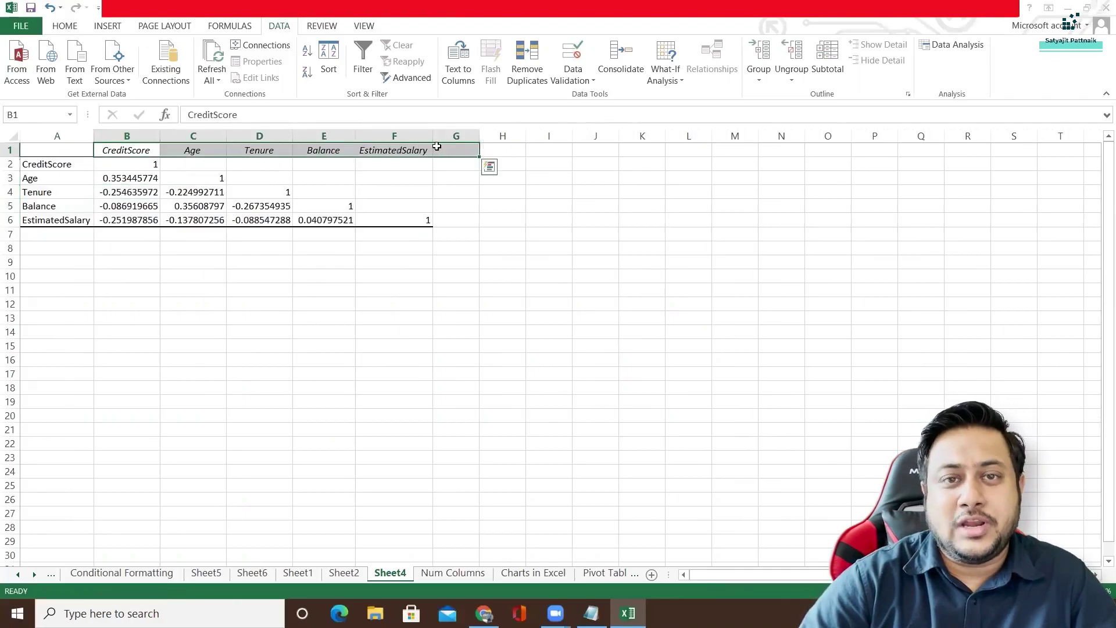
pyautogui.click(495, 605)
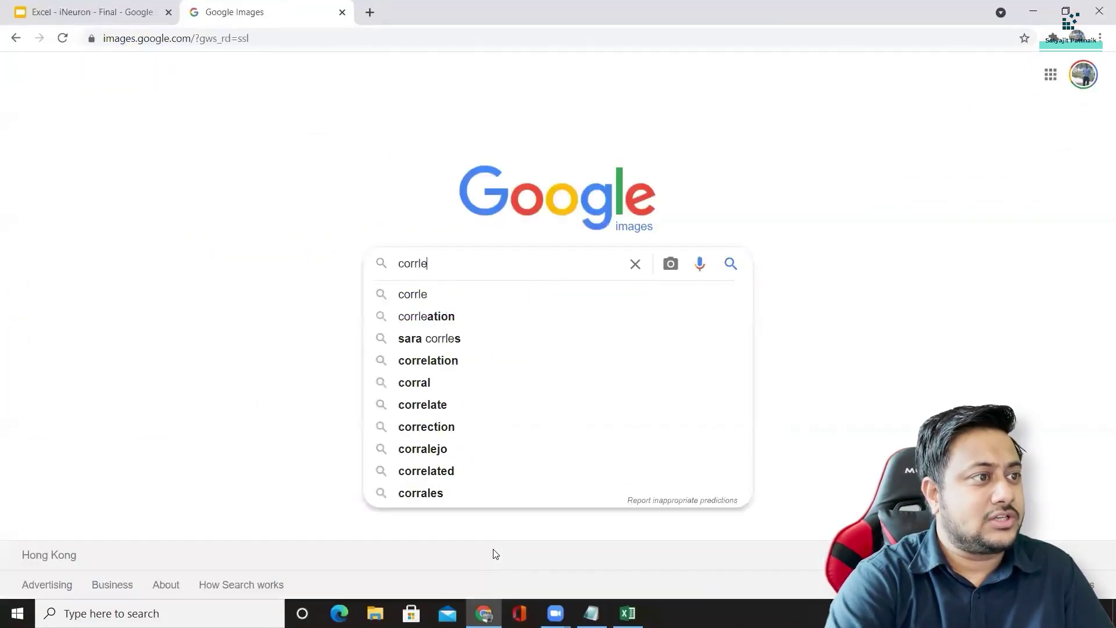
# Search Google Images for 'correlation heatmap' and preview the first correlation matrix result.
pyautogui.write('tmap')
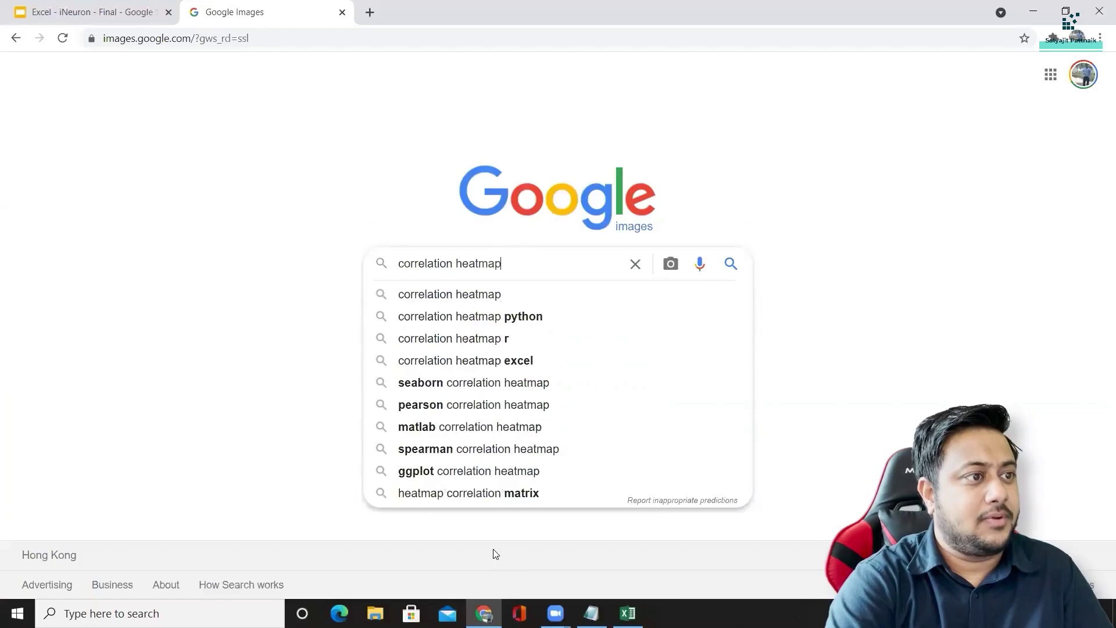
pyautogui.press('Return')
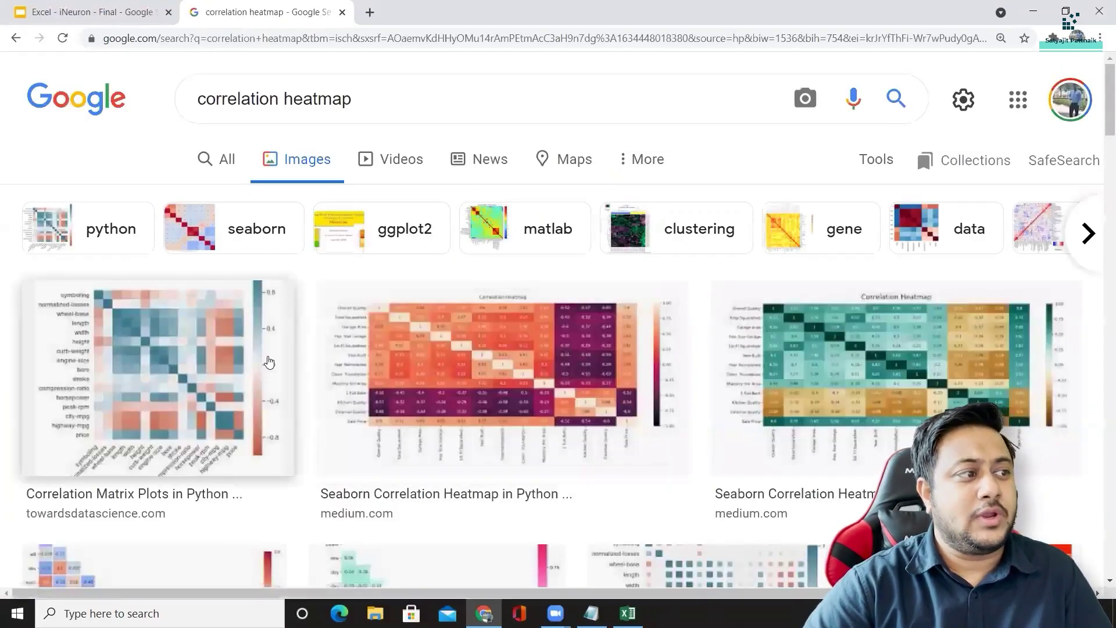
pyautogui.click(269, 360)
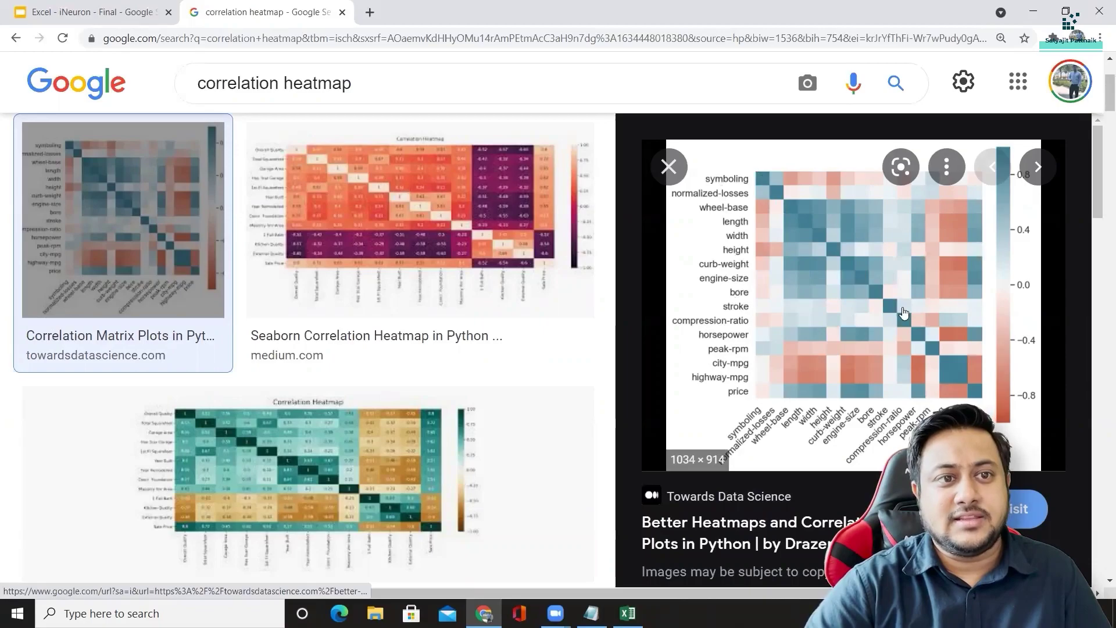
pyautogui.hotkey('alt', 'Tab')
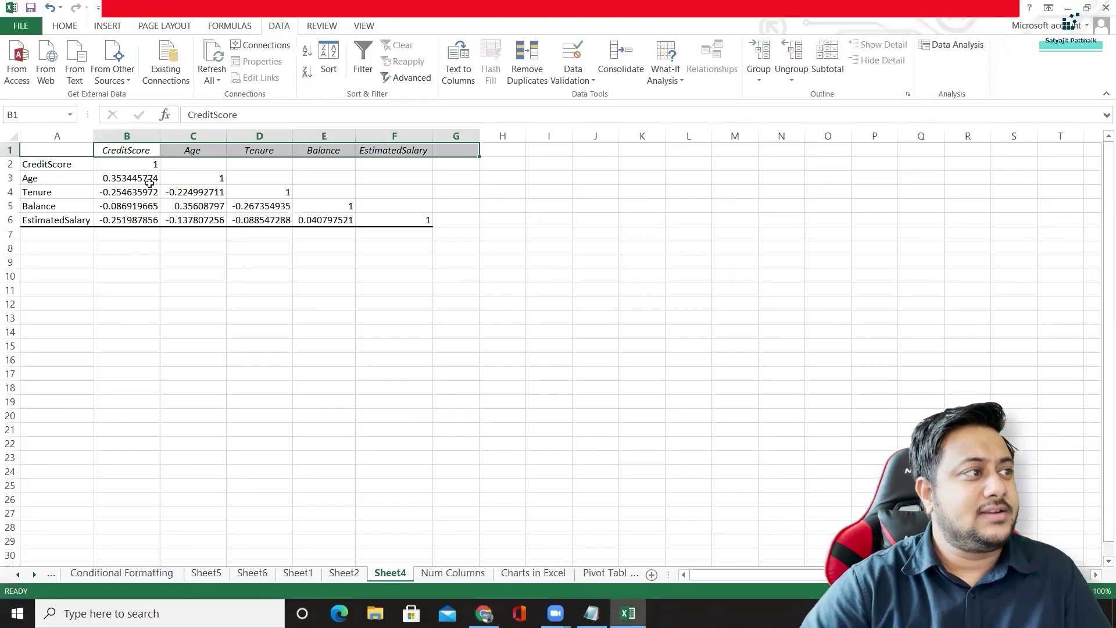
pyautogui.click(135, 163)
pyautogui.moveTo(135, 163); pyautogui.dragTo(287, 206)
pyautogui.click(324, 206)
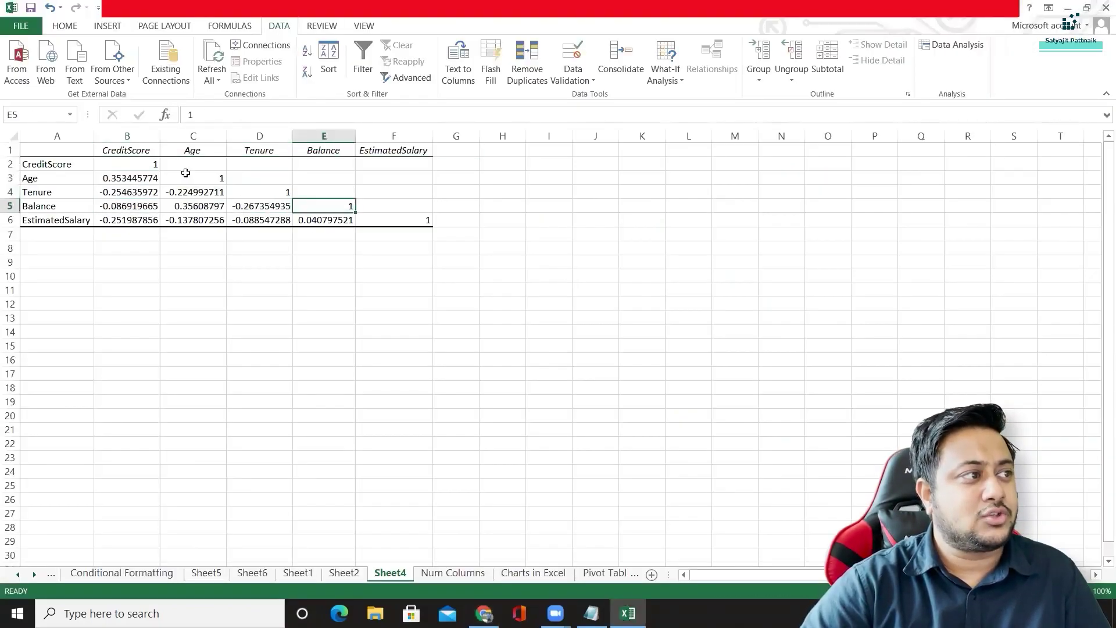
pyautogui.click(142, 164)
pyautogui.click(68, 164)
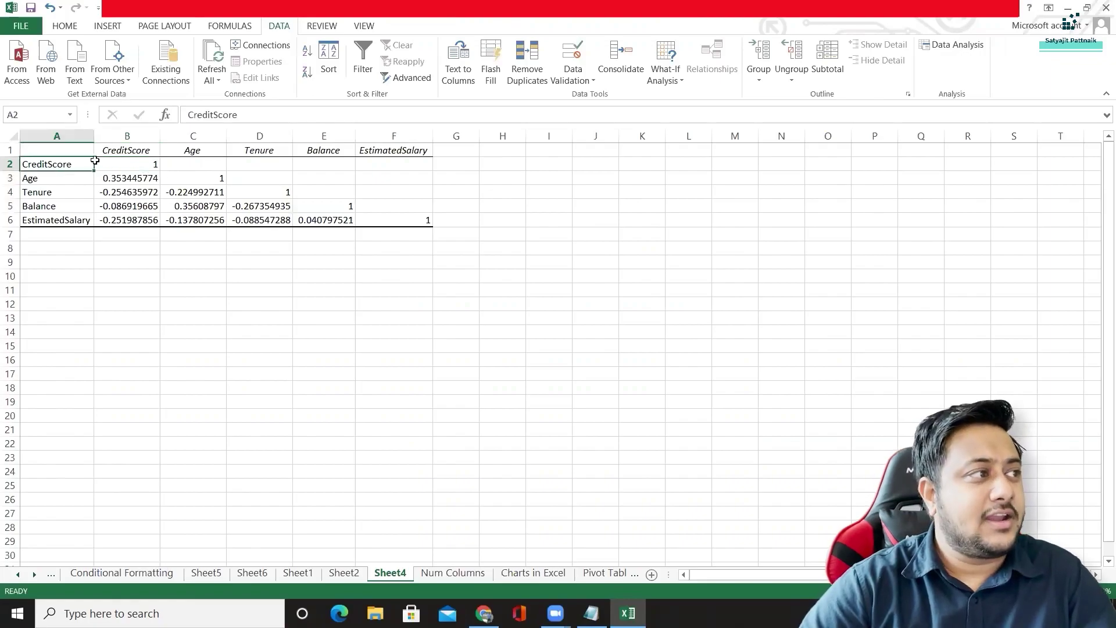
pyautogui.click(119, 150)
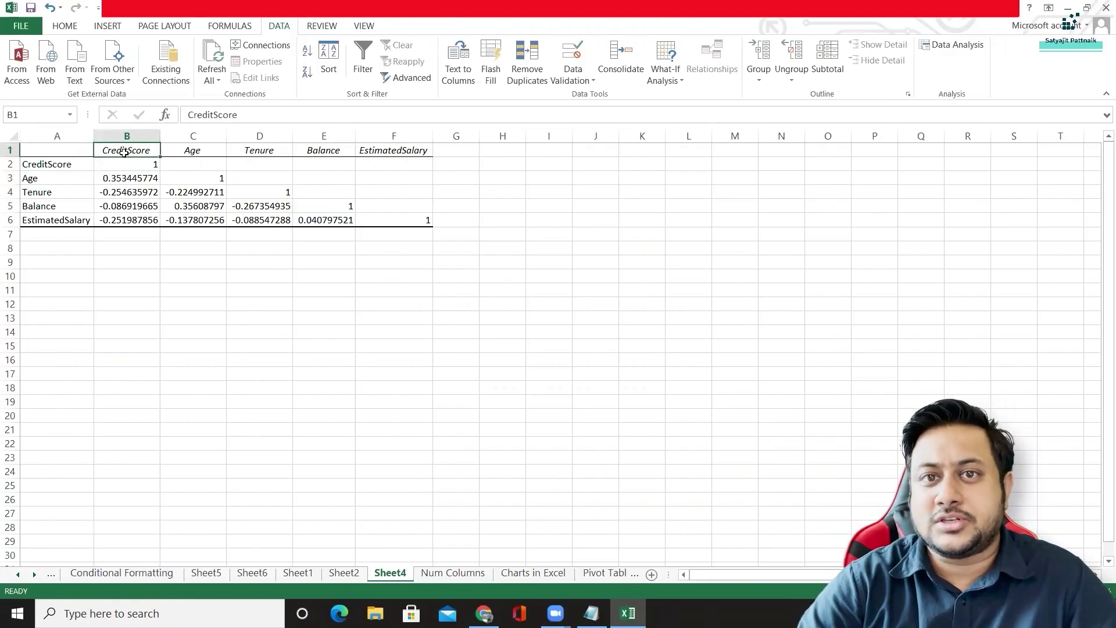
pyautogui.click(41, 177)
pyautogui.click(181, 149)
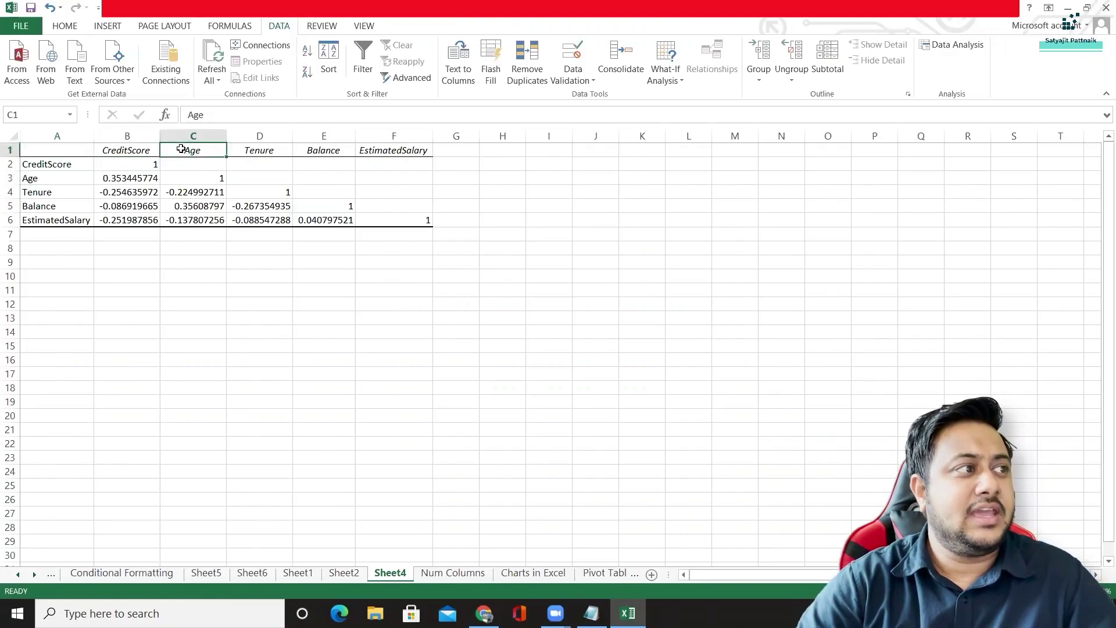
pyautogui.click(202, 180)
pyautogui.click(45, 177)
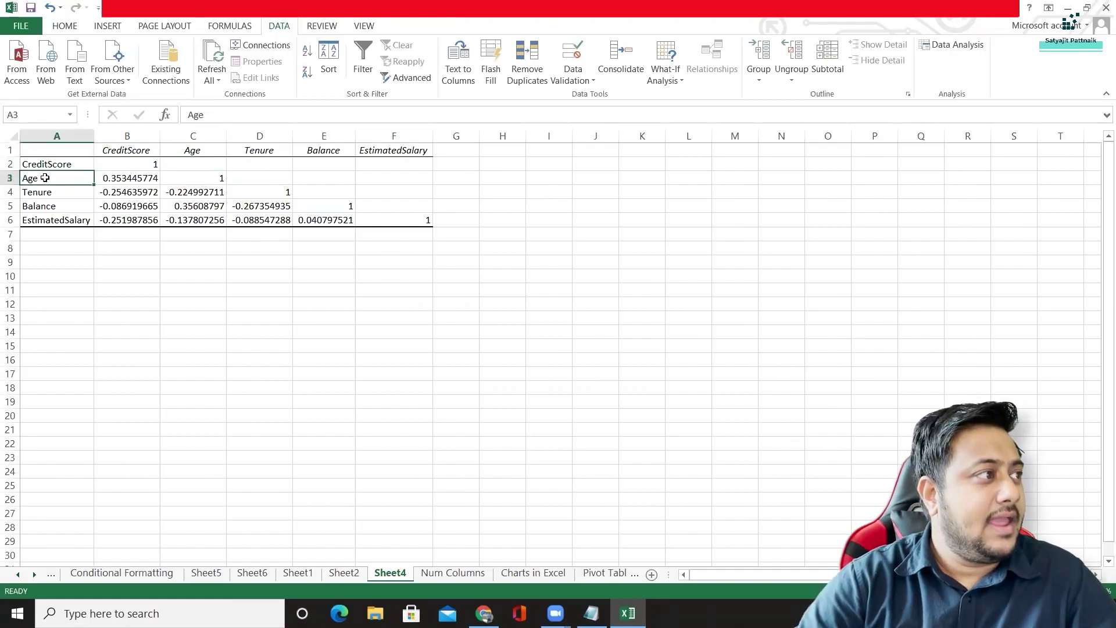
pyautogui.click(122, 149)
pyautogui.click(116, 180)
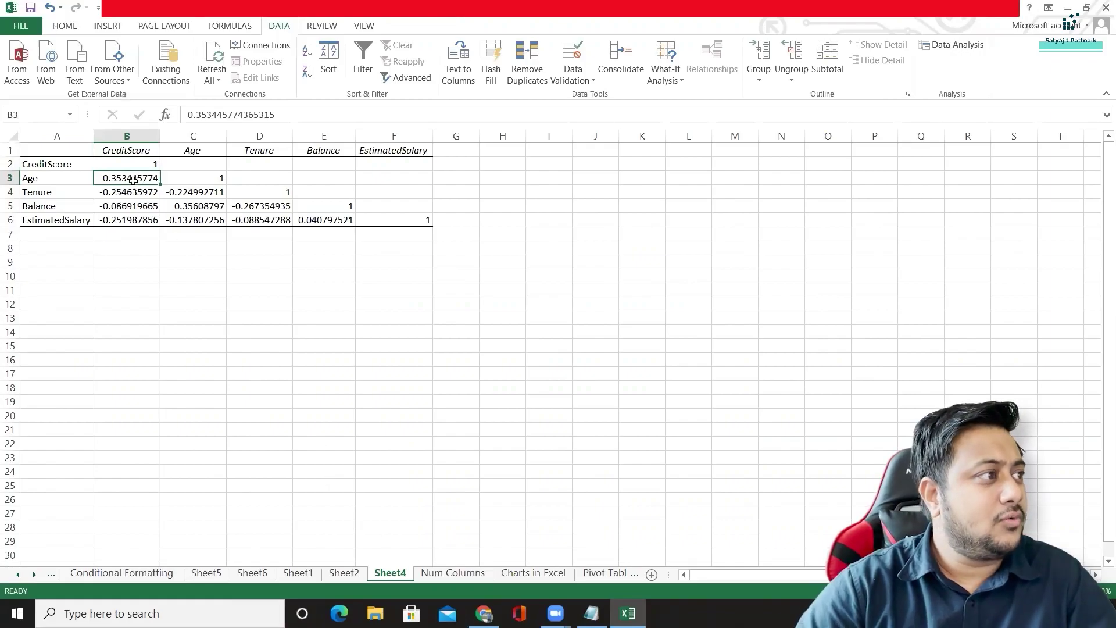
pyautogui.click(125, 261)
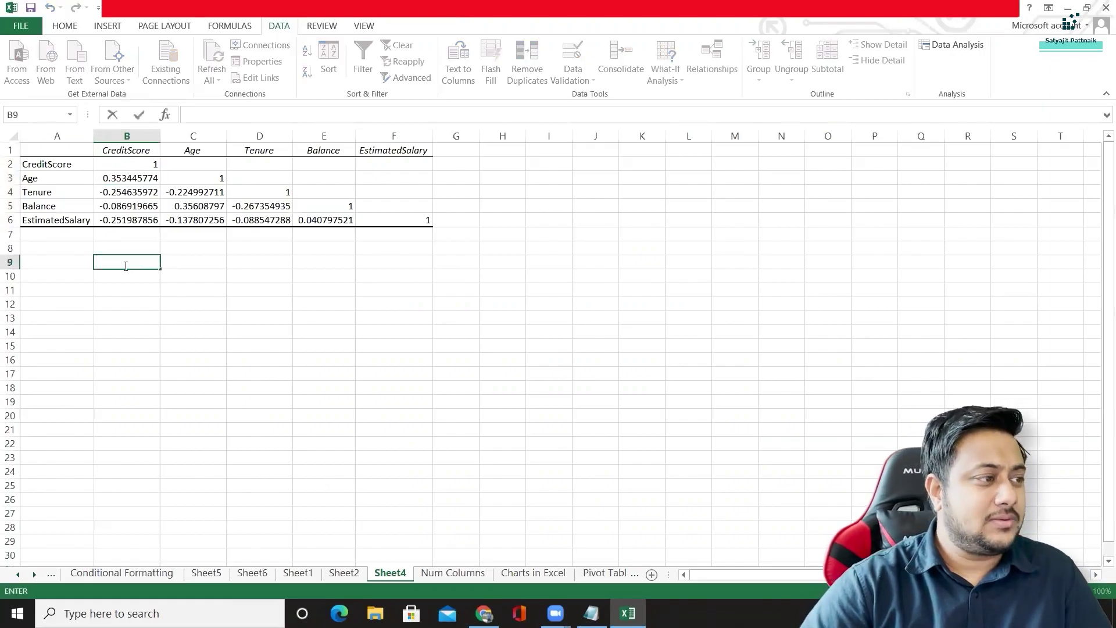
# Copy the correlation matrix A1:F6 from Sheet4 and paste it at H1 on Num Columns.
pyautogui.press('Down')
pyautogui.press('Down')
pyautogui.press('Down')
pyautogui.press('Down')
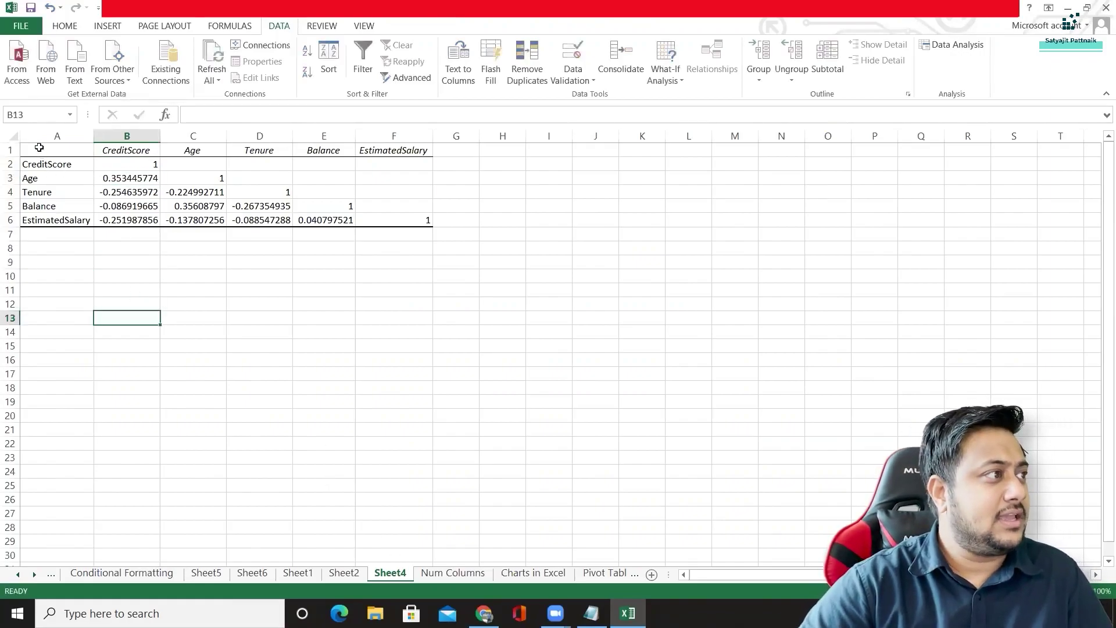
pyautogui.moveTo(39, 147); pyautogui.dragTo(413, 217)
pyautogui.hotkey('ctrl', 'c')
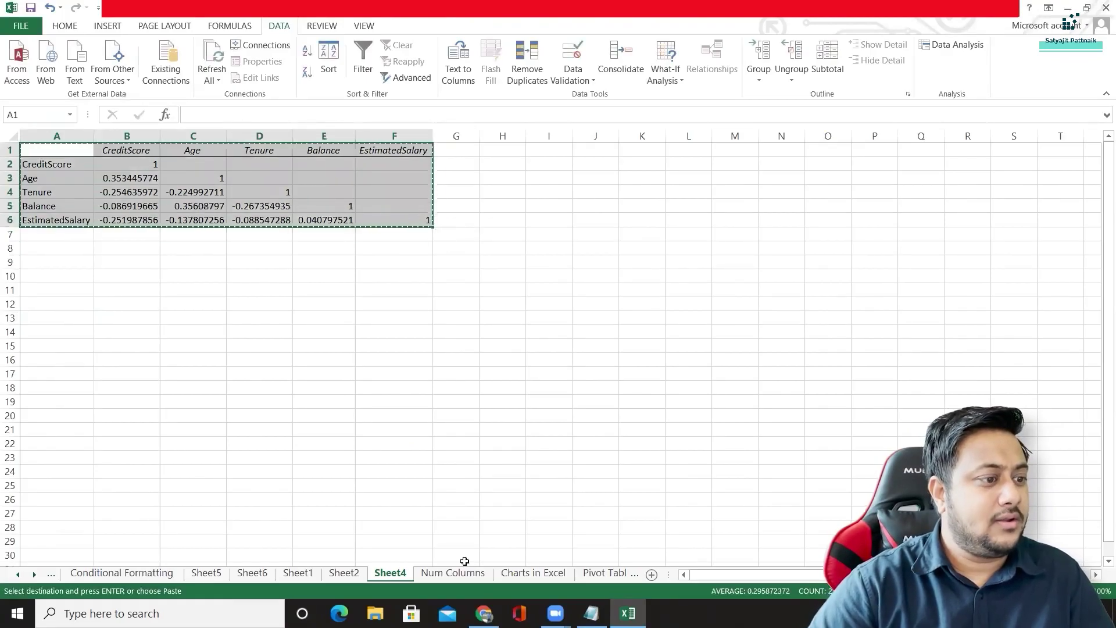
pyautogui.click(457, 573)
pyautogui.click(485, 156)
pyautogui.hotkey('ctrl', 'v')
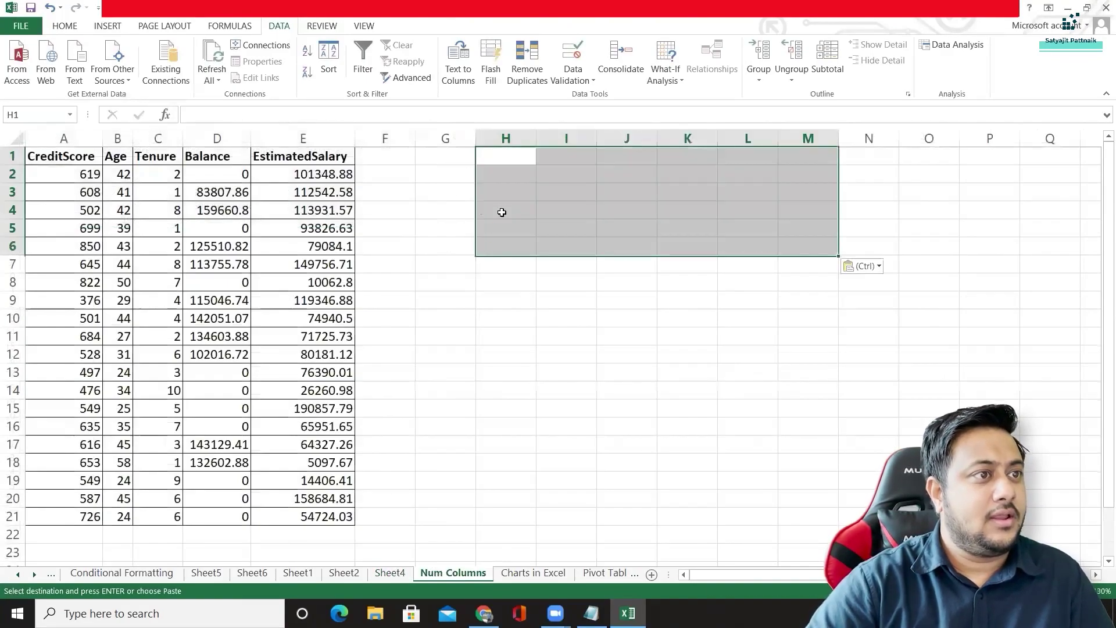
# Autofit columns J through M so the pasted correlation values display fully.
pyautogui.doubleClick(657, 138)
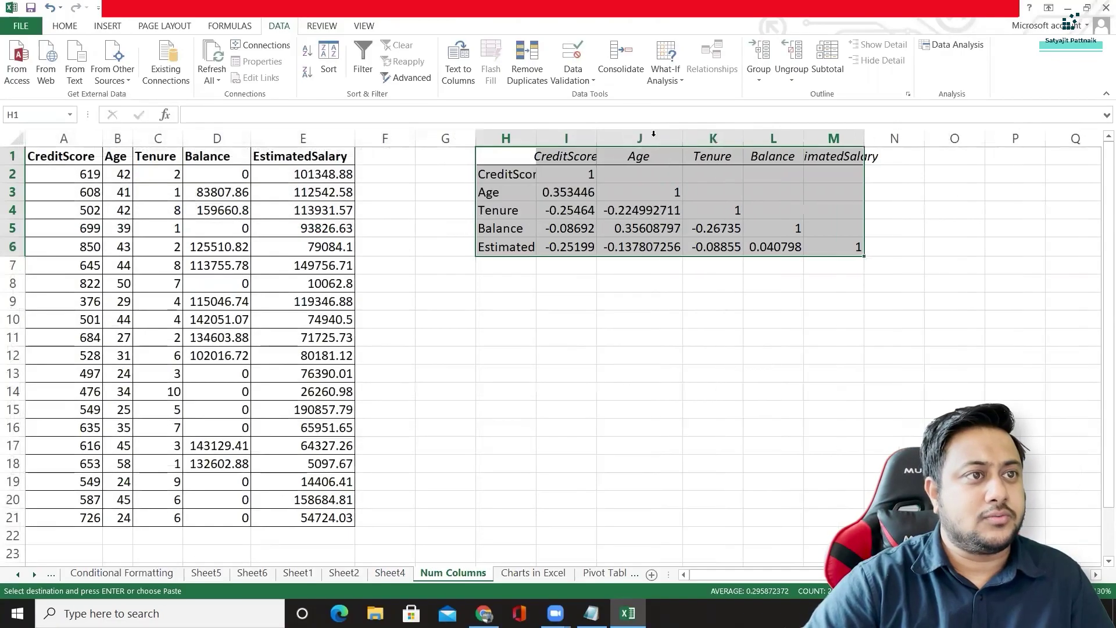
pyautogui.doubleClick(743, 138)
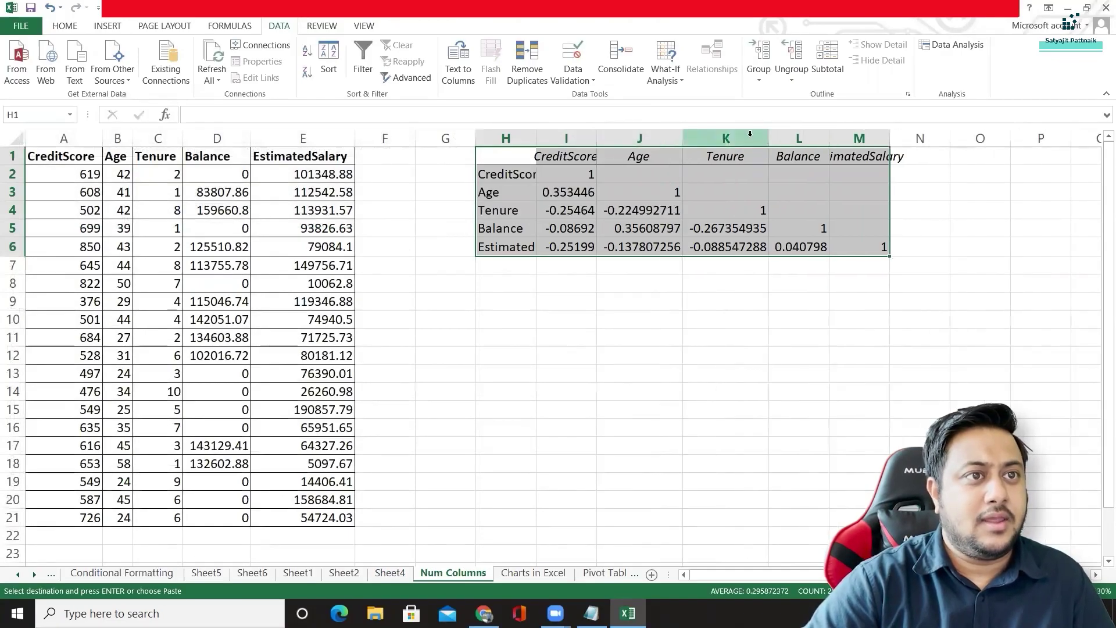
pyautogui.doubleClick(829, 139)
pyautogui.doubleClick(911, 139)
pyautogui.click(567, 192)
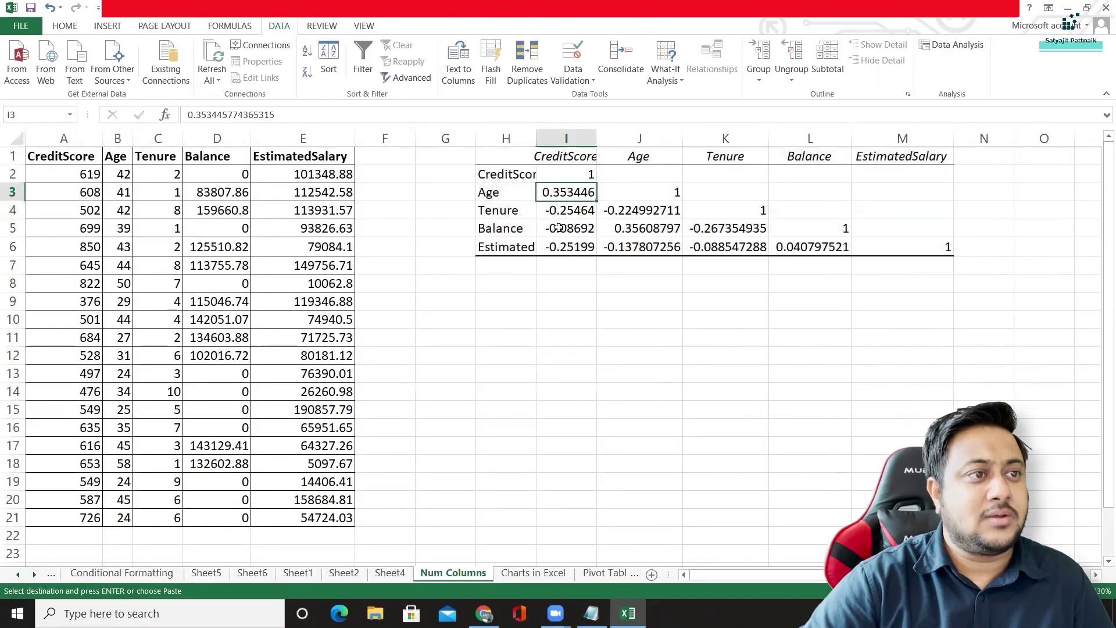
# Enter a CORREL check of CreditScore against Age in I9 and compare it with 0.353446.
pyautogui.click(560, 308)
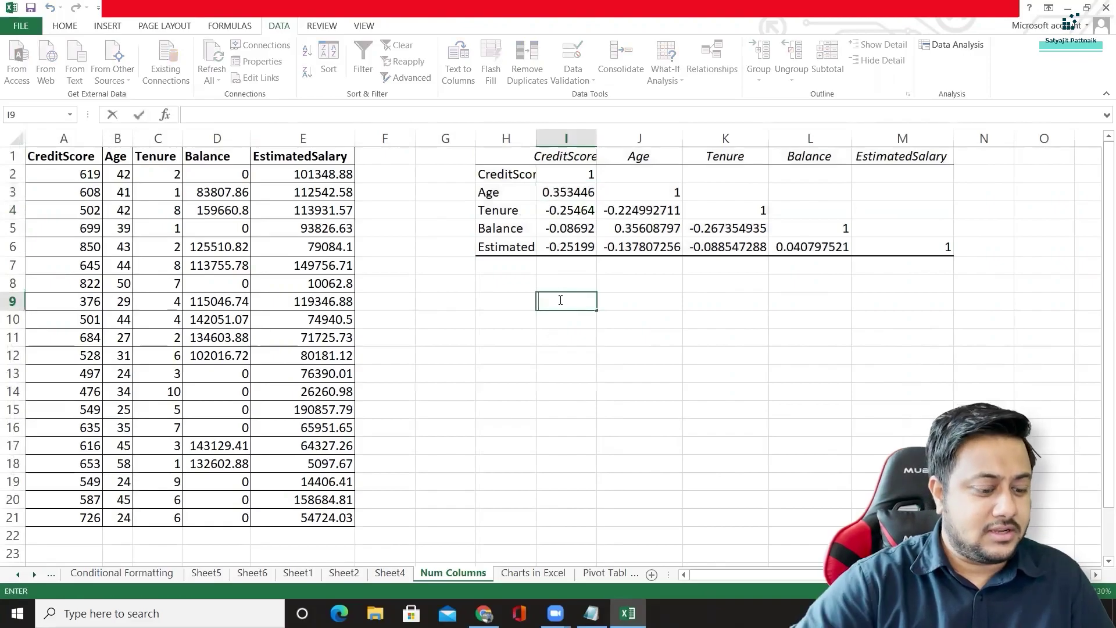
pyautogui.write('=CORR')
pyautogui.press('Tab')
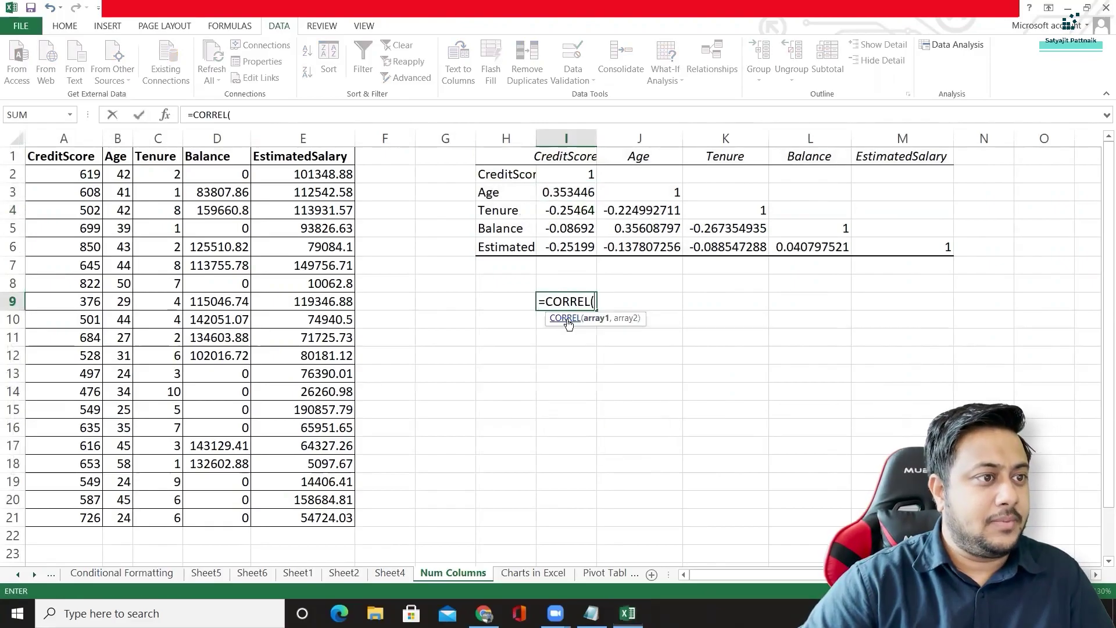
pyautogui.click(63, 138)
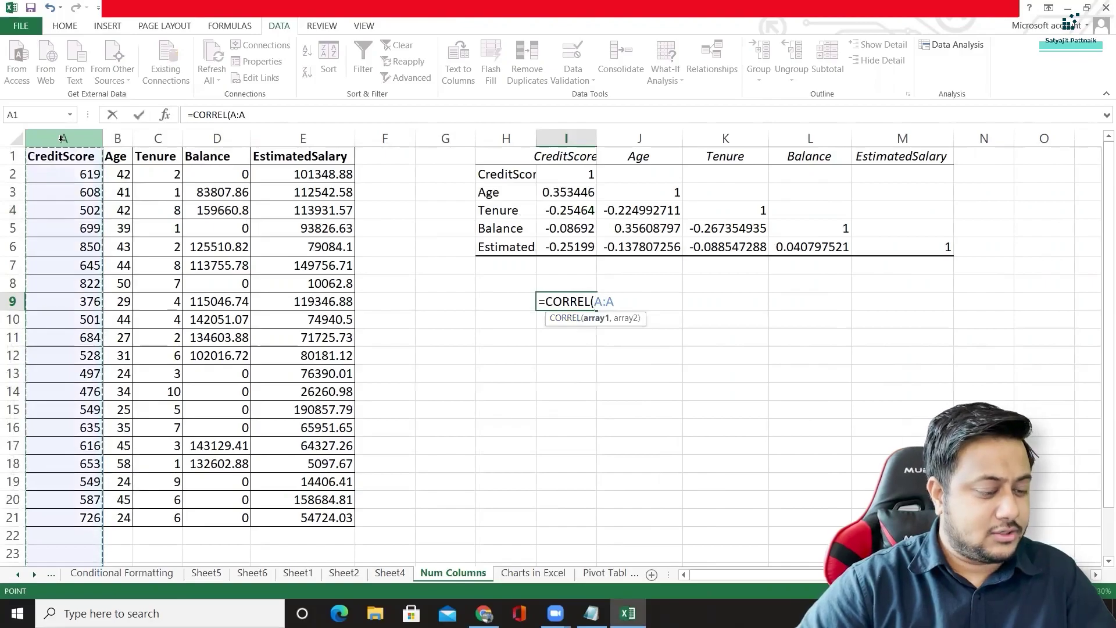
pyautogui.write(',')
pyautogui.click(119, 138)
pyautogui.write(')')
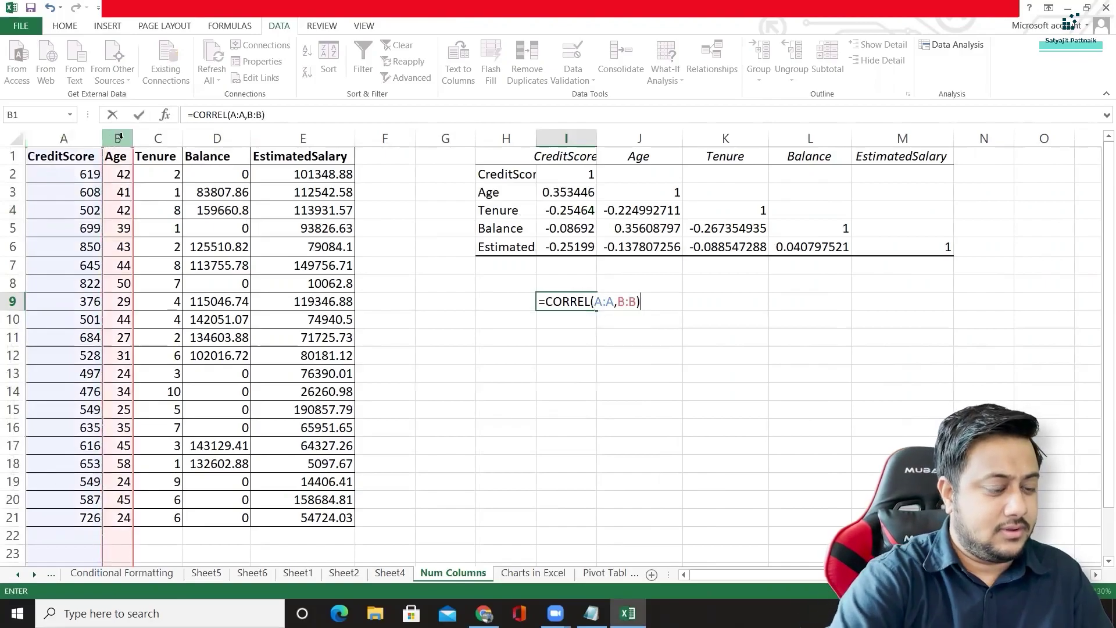
pyautogui.press('Return')
pyautogui.click(567, 192)
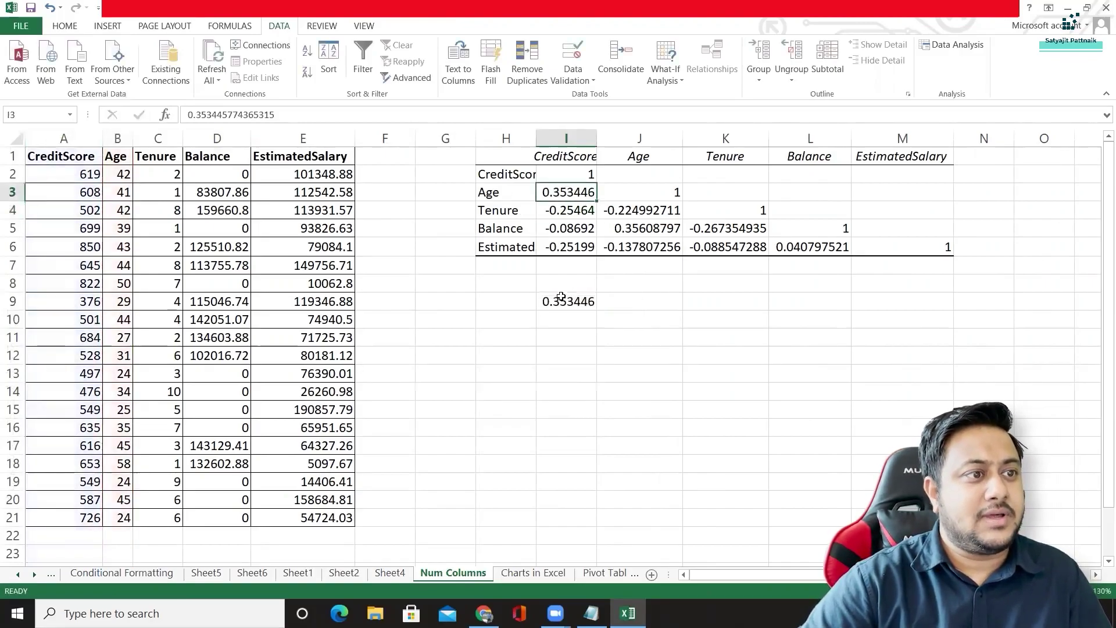
pyautogui.click(559, 301)
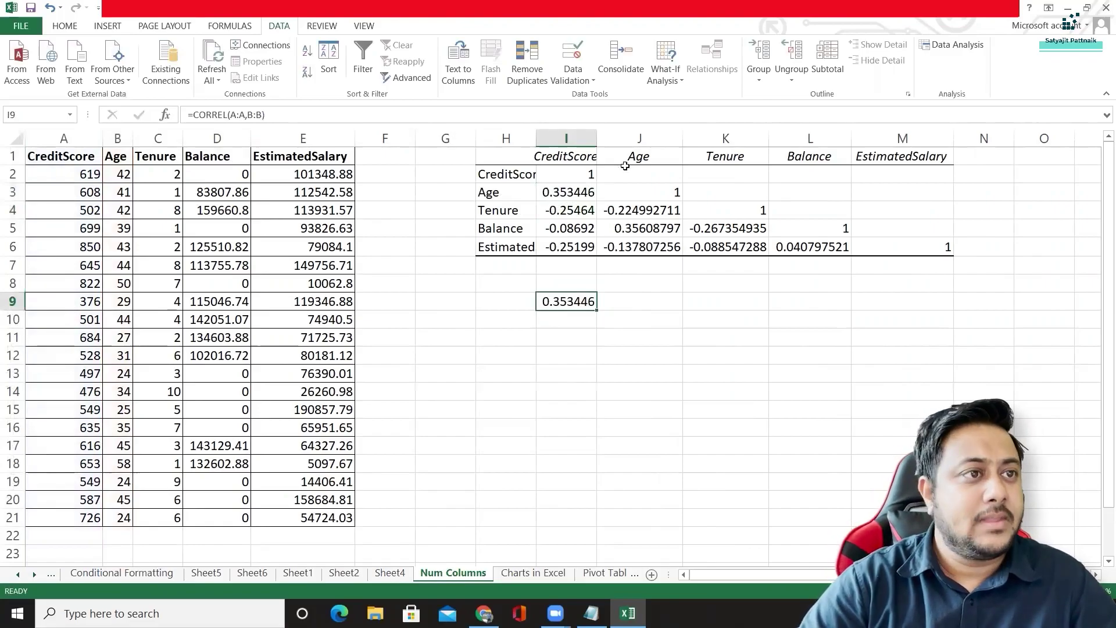
pyautogui.click(500, 250)
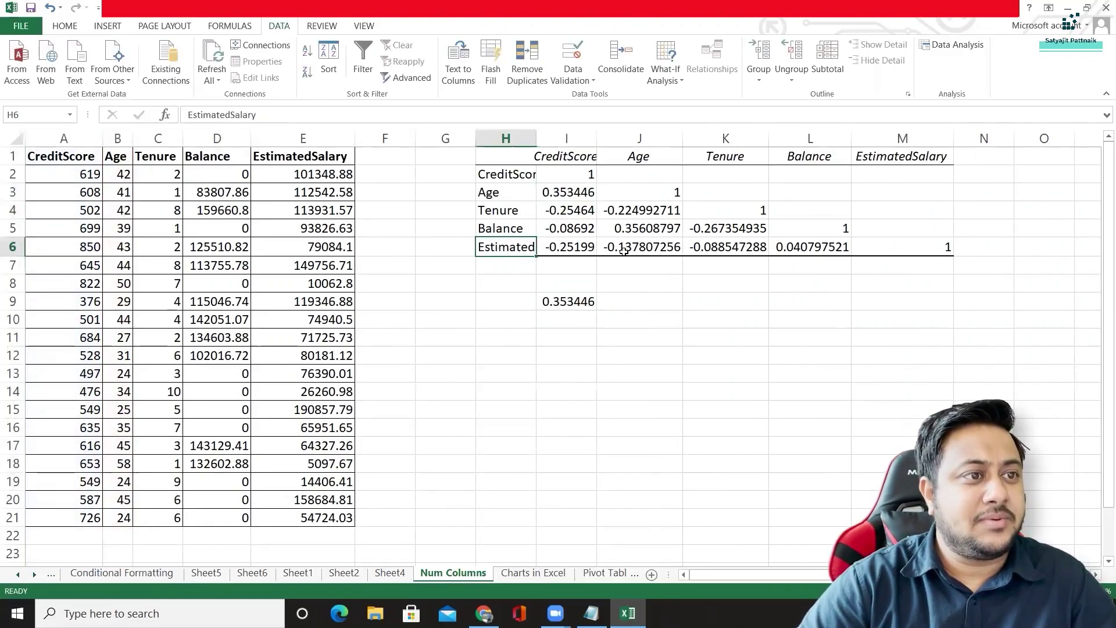
# Enter a CORREL check of Age against EstimatedSalary in I10 and compare it with -0.13781.
pyautogui.click(574, 318)
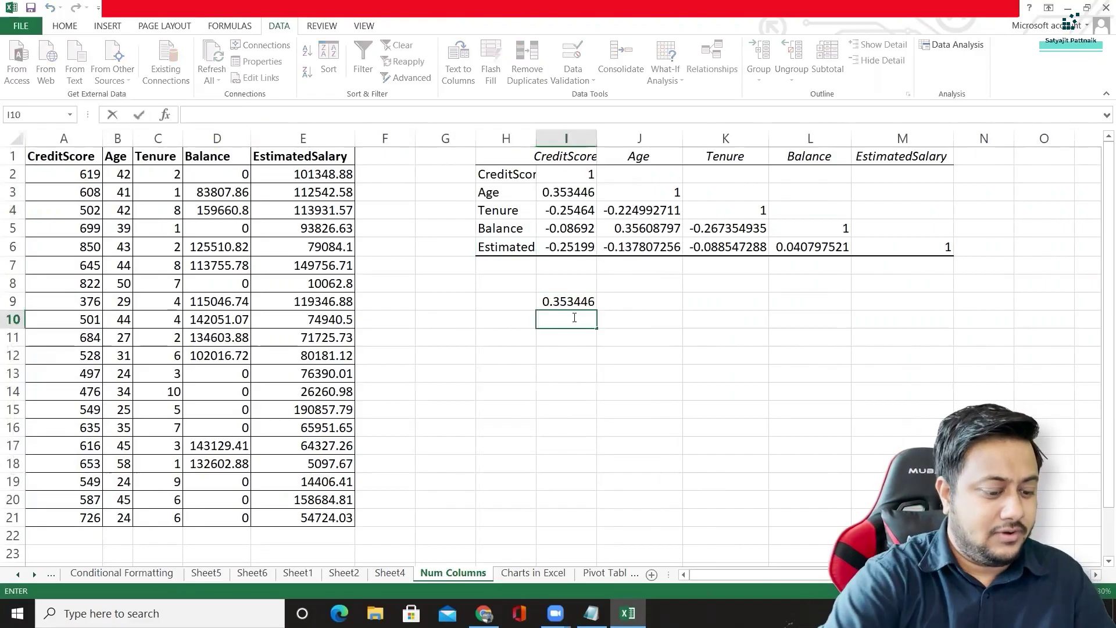
pyautogui.write('=CORR')
pyautogui.press('Return')
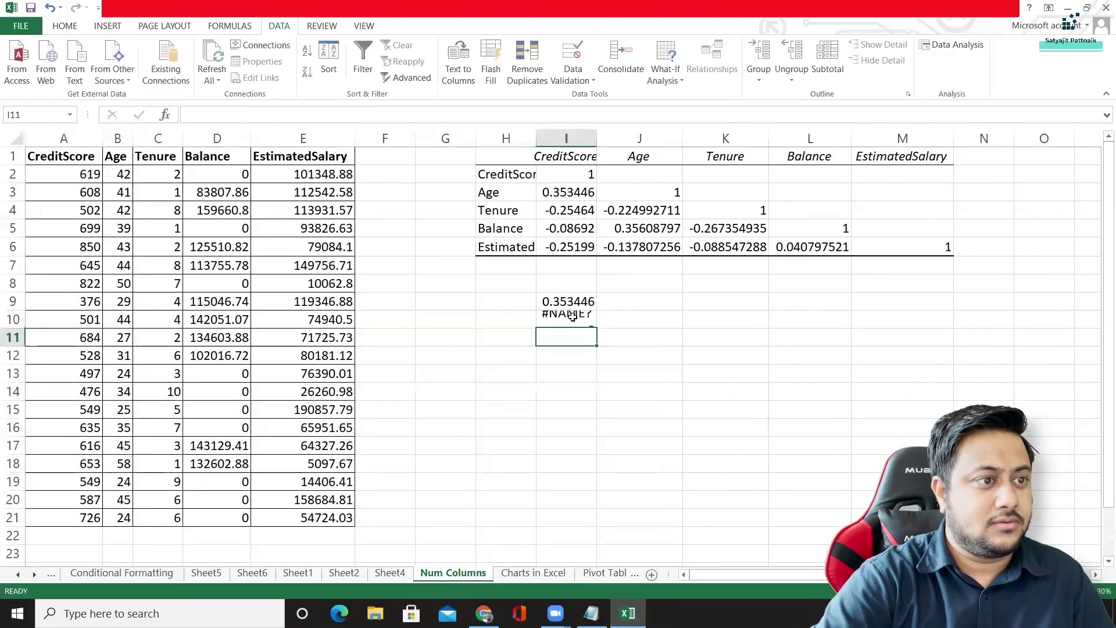
pyautogui.doubleClick(586, 318)
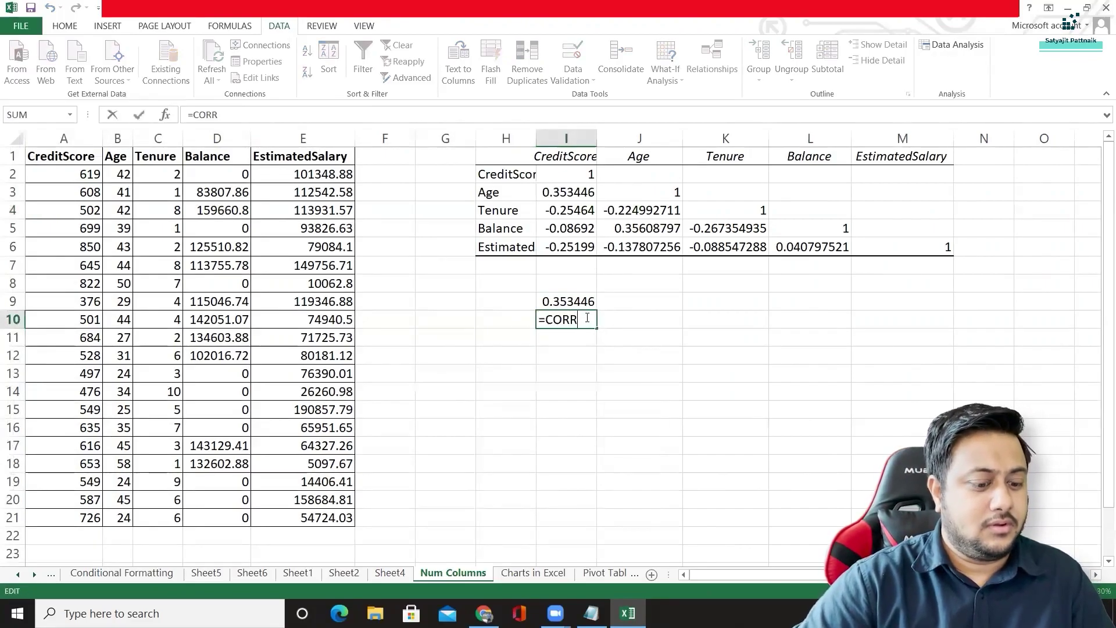
pyautogui.press('BackSpace')
pyautogui.write('REL(')
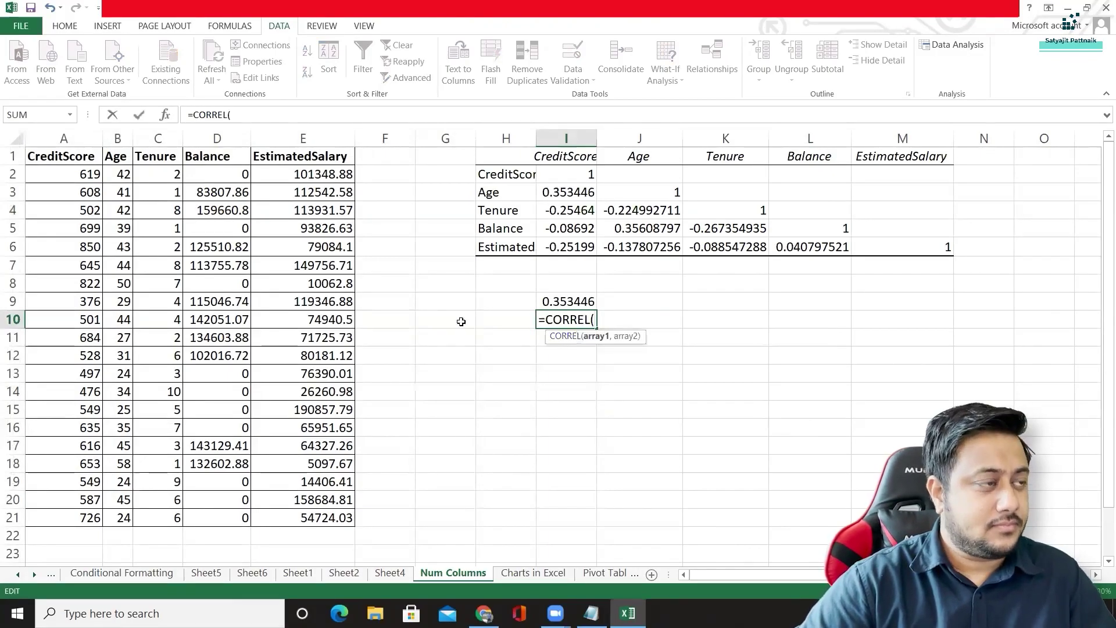
pyautogui.click(118, 138)
pyautogui.write(',')
pyautogui.click(305, 138)
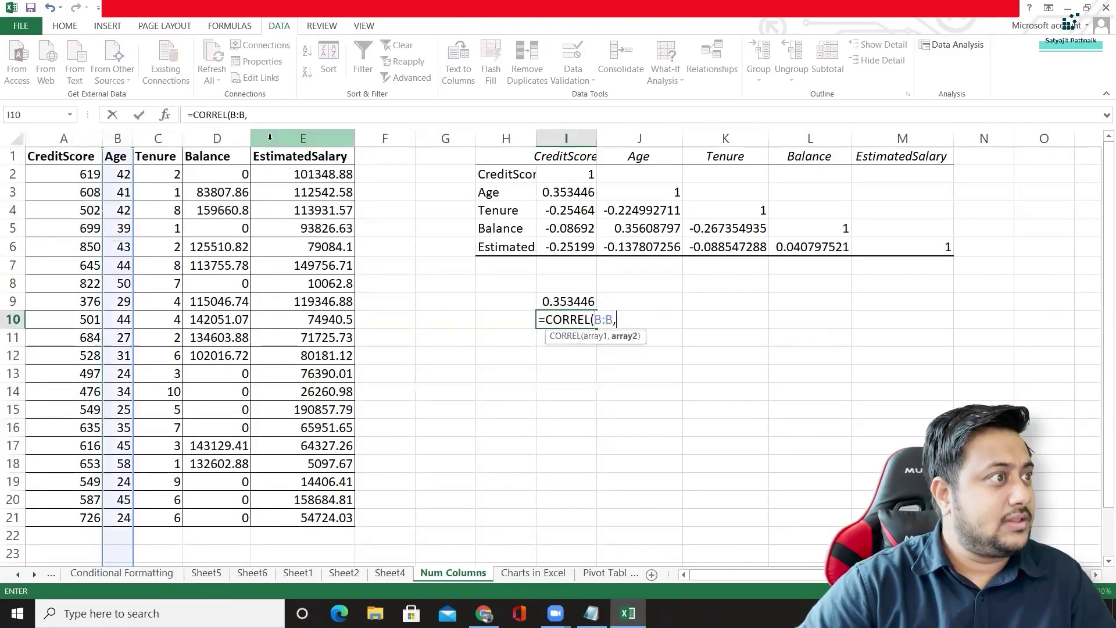
pyautogui.press('Return')
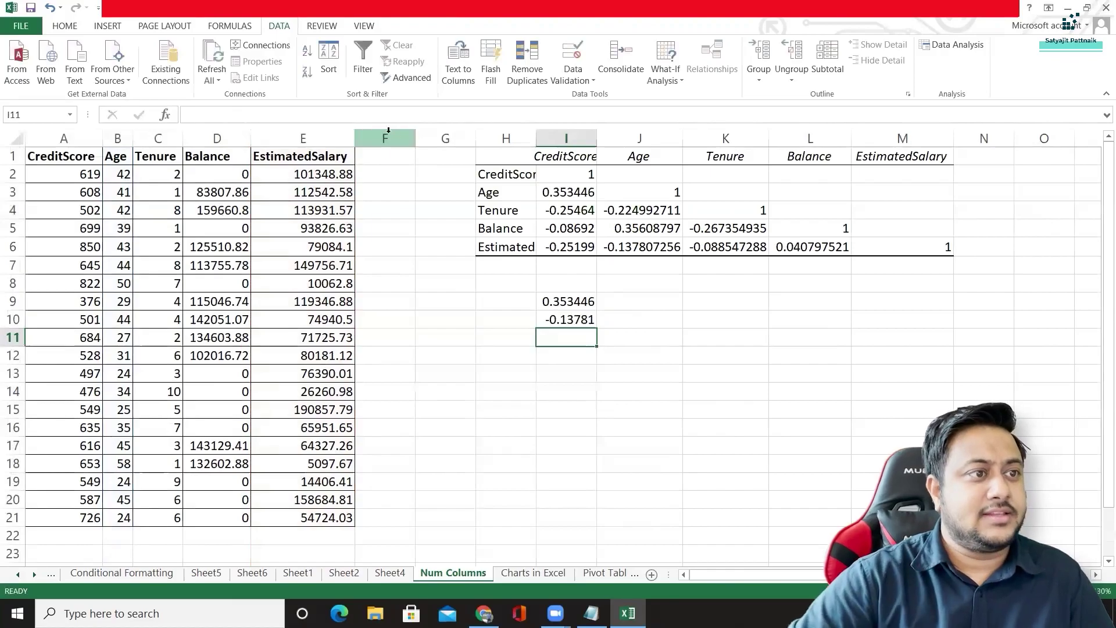
pyautogui.click(642, 249)
pyautogui.click(557, 321)
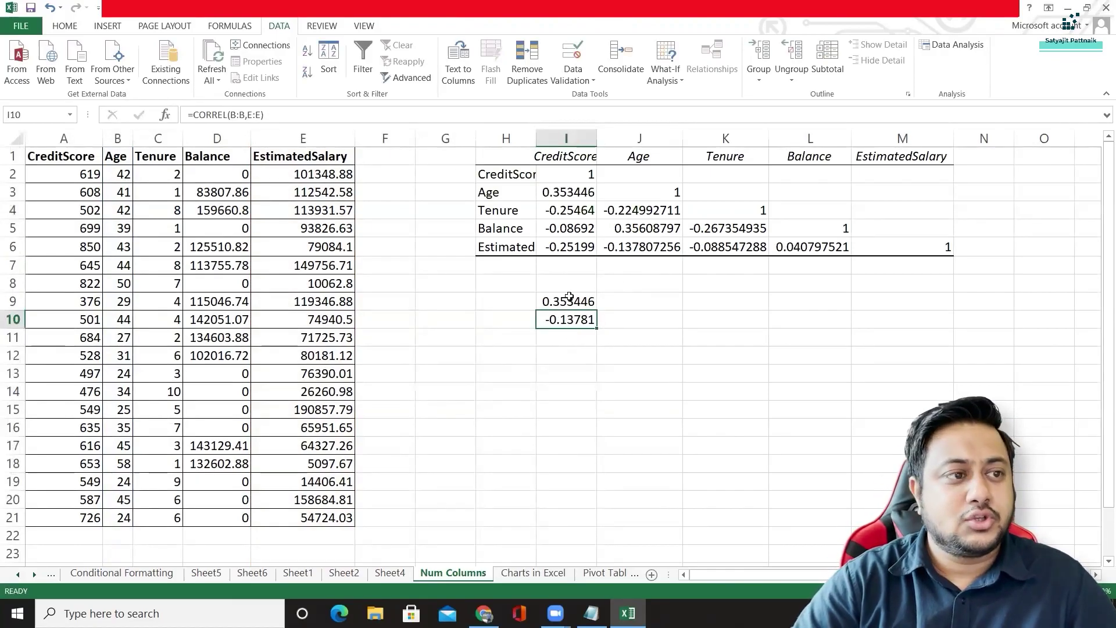
pyautogui.moveTo(570, 296); pyautogui.dragTo(569, 319)
# Delete the two CORREL check values and autofit column H to fit the EstimatedSalary label.
pyautogui.press('Delete')
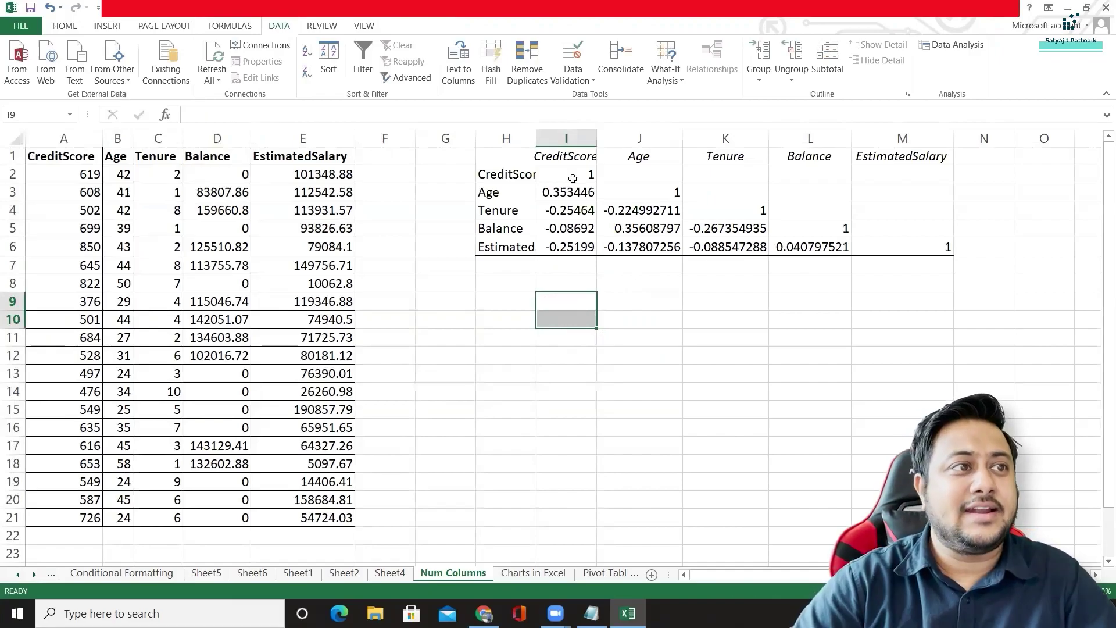
pyautogui.moveTo(494, 154); pyautogui.dragTo(922, 252)
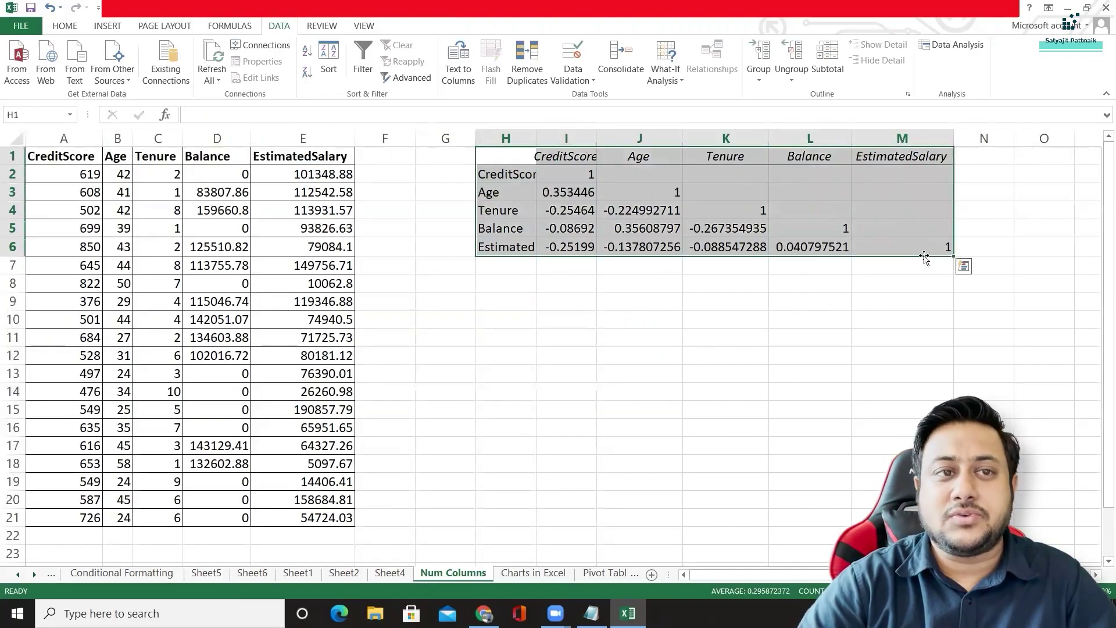
pyautogui.doubleClick(535, 138)
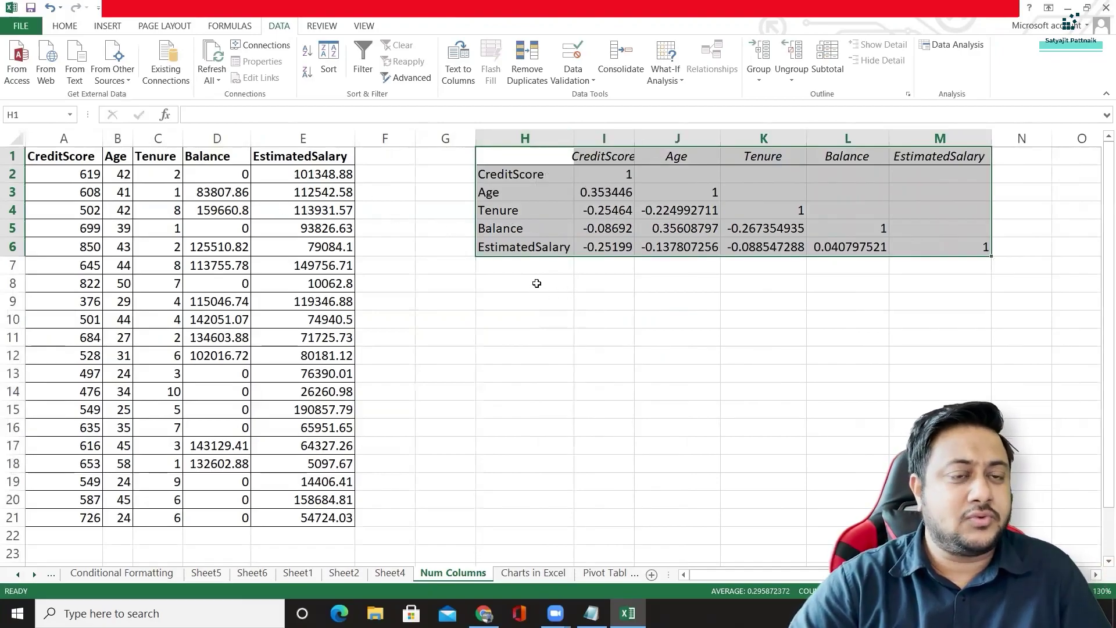
pyautogui.moveTo(510, 156); pyautogui.dragTo(947, 253)
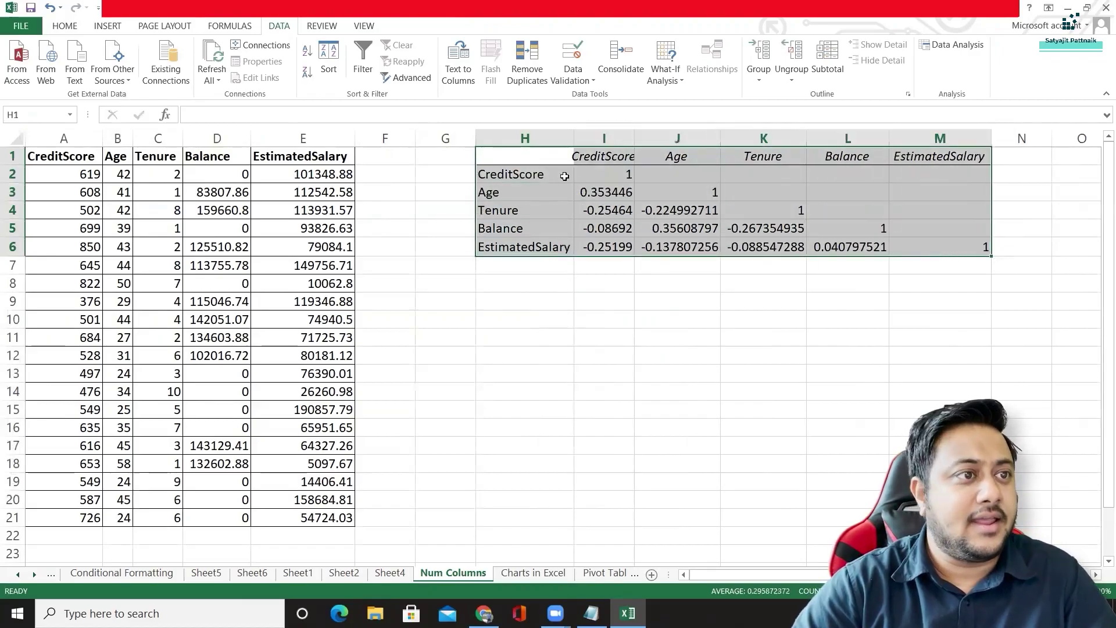
pyautogui.click(607, 191)
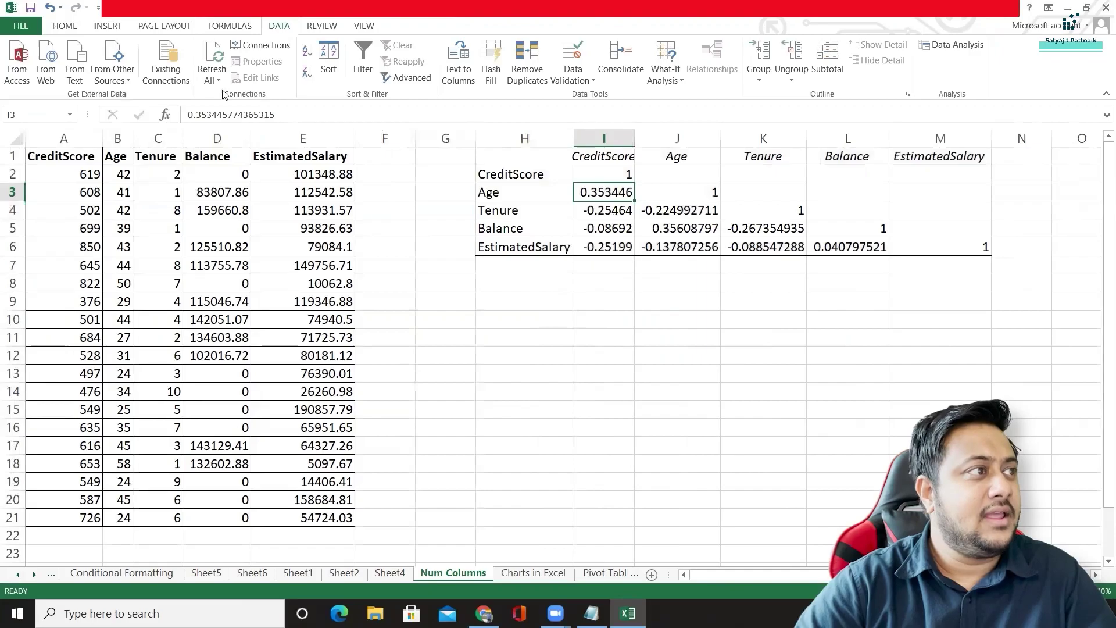
# Fill the CreditScore–Age (0.353446) and CreditScore–Tenure (-0.25464) cells with yellow.
pyautogui.click(64, 25)
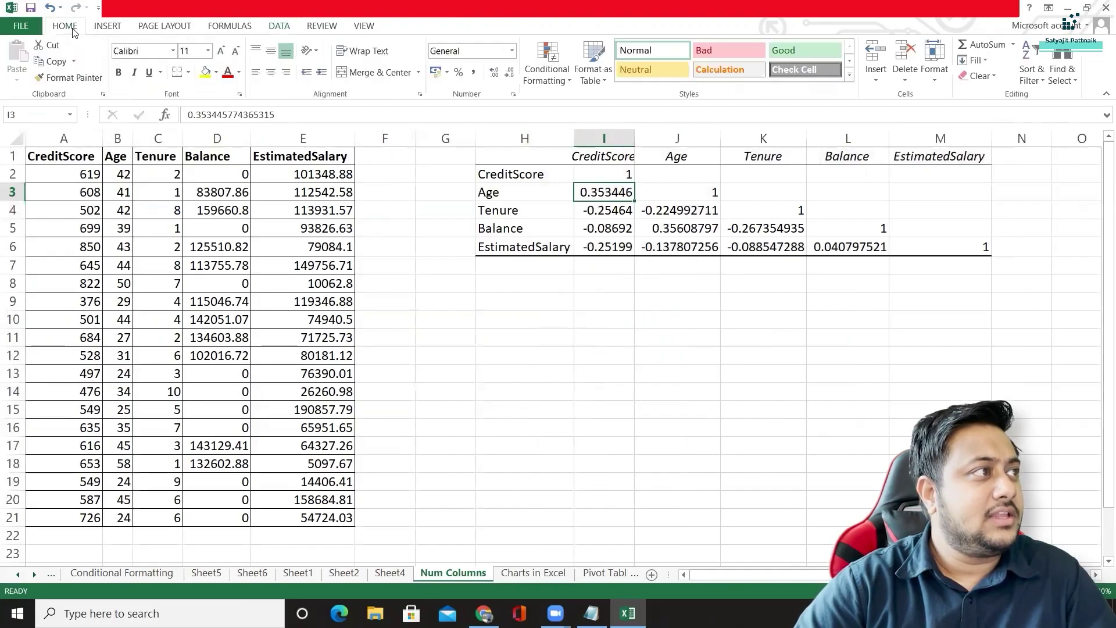
pyautogui.click(206, 71)
pyautogui.click(692, 227)
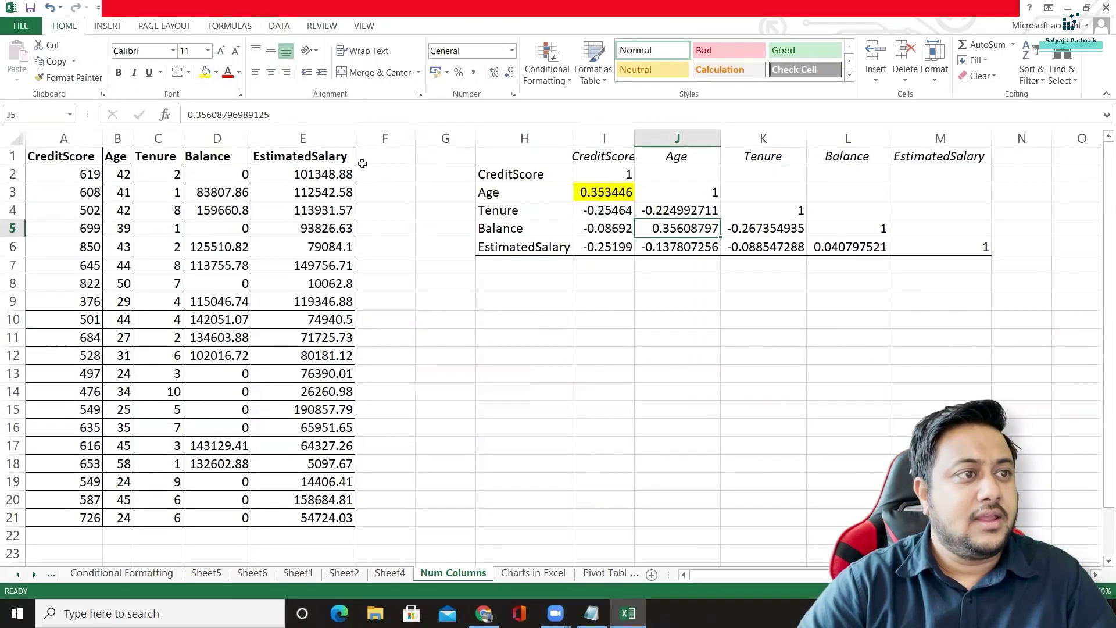
pyautogui.click(526, 194)
pyautogui.click(592, 157)
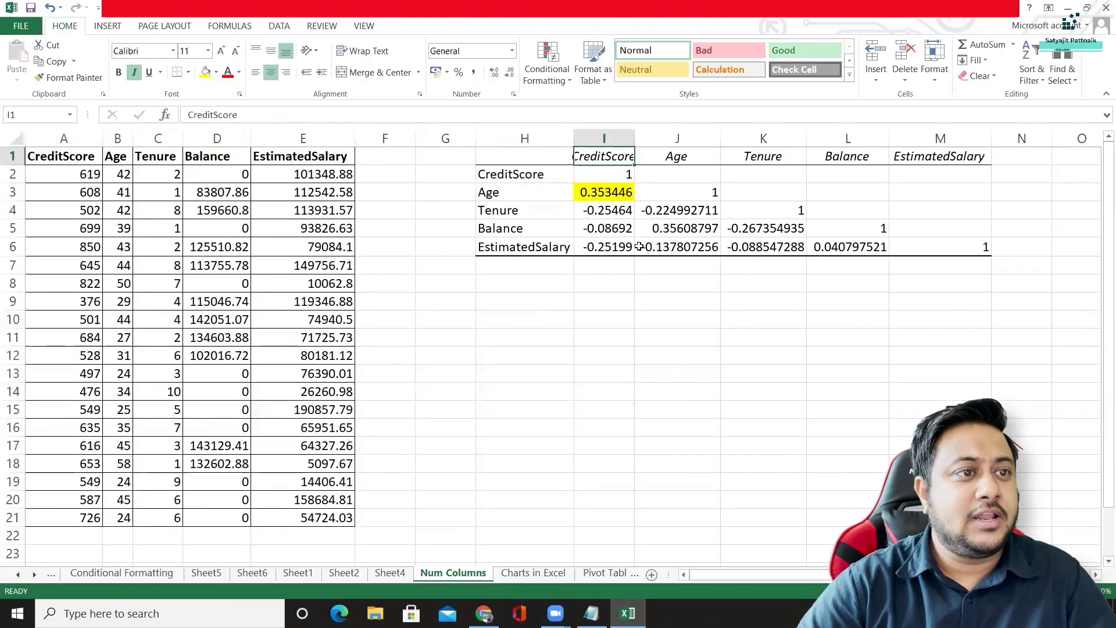
pyautogui.click(582, 216)
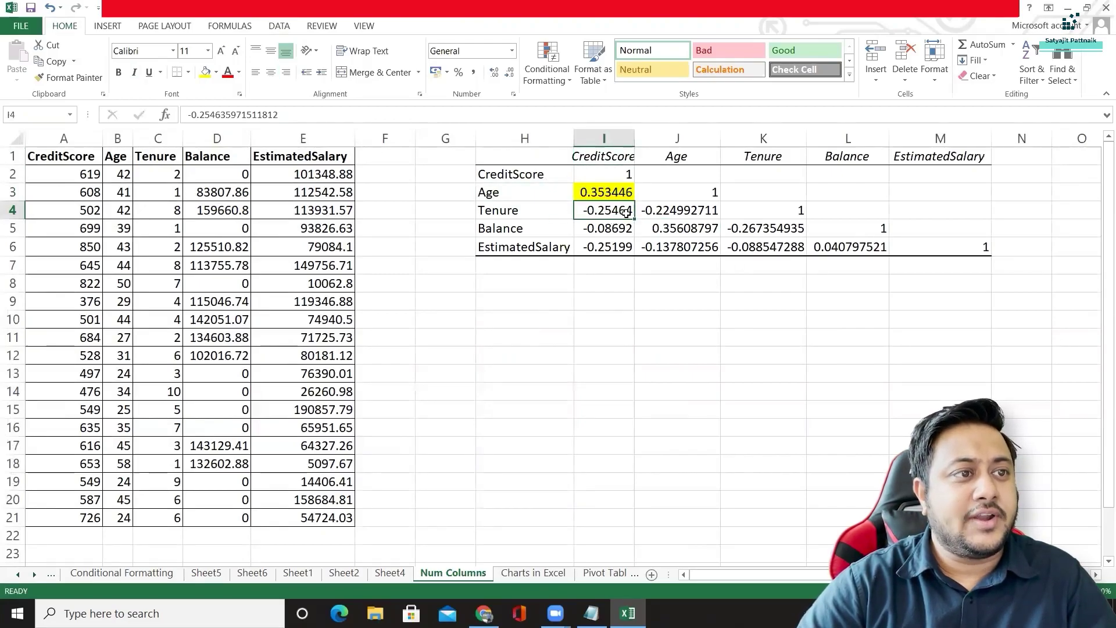
pyautogui.click(206, 72)
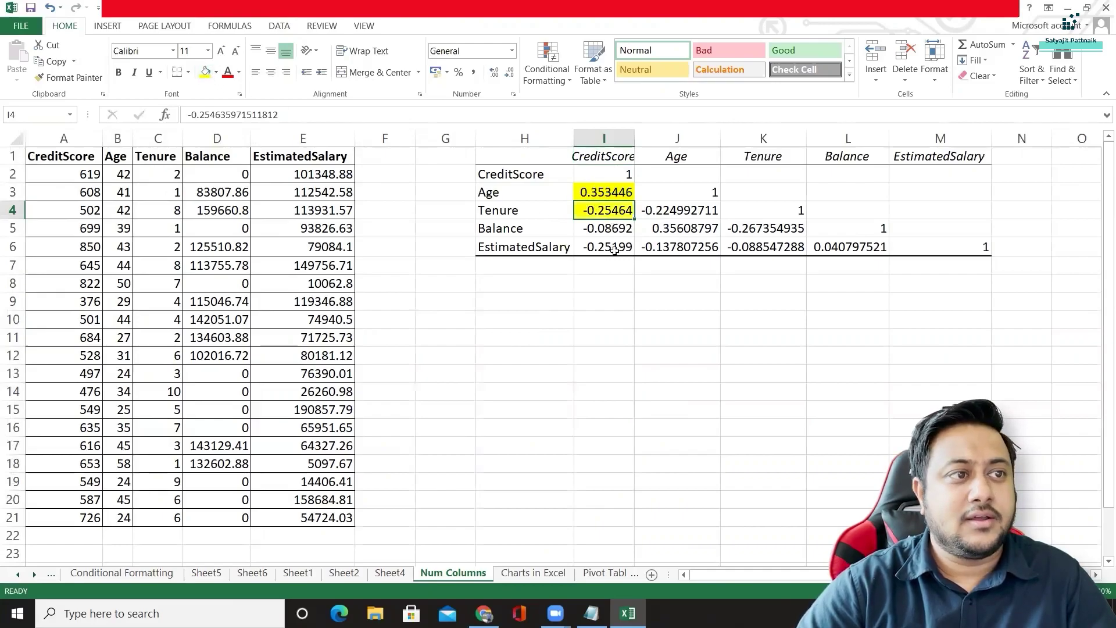
pyautogui.click(627, 300)
pyautogui.click(448, 289)
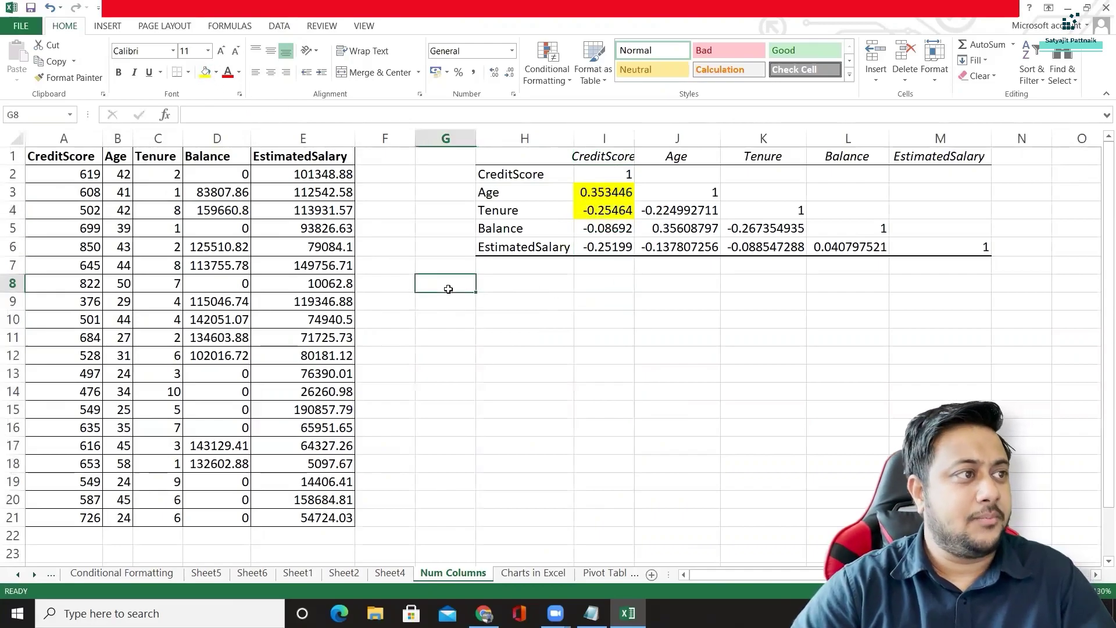
# Run Descriptive Statistics on A1:E21 with first-row labels and summary statistics to a new worksheet.
pyautogui.click(271, 26)
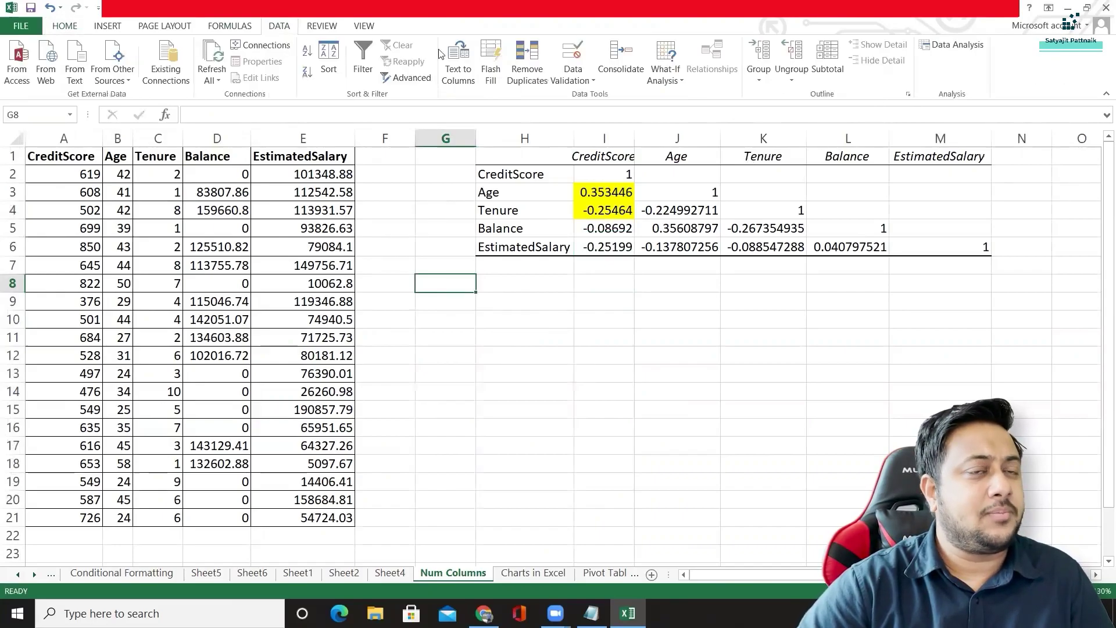
pyautogui.click(957, 46)
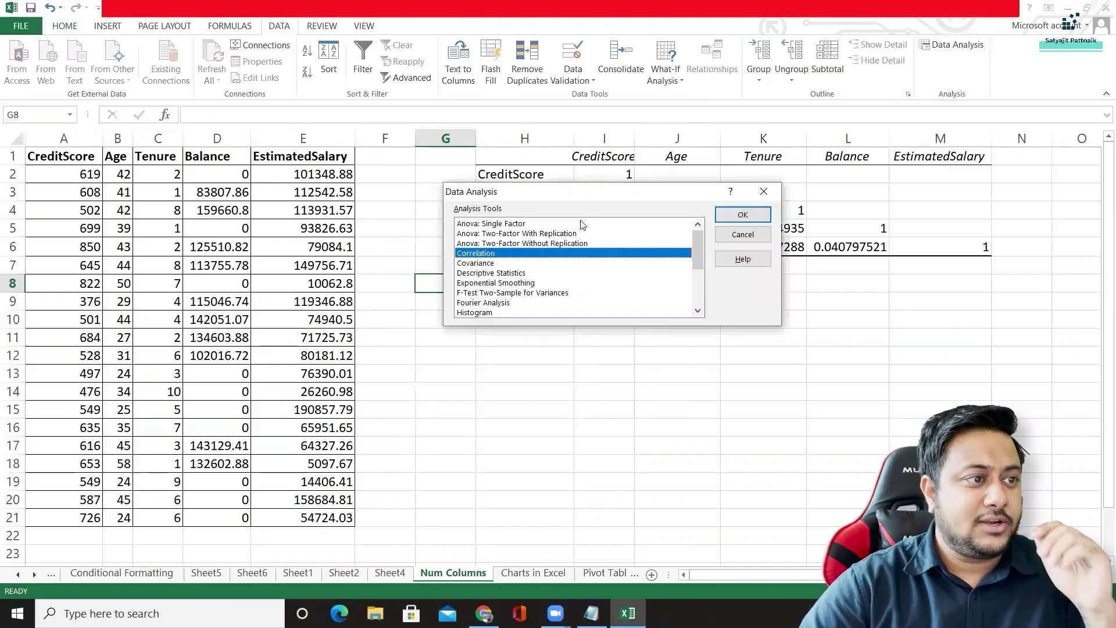
pyautogui.doubleClick(523, 273)
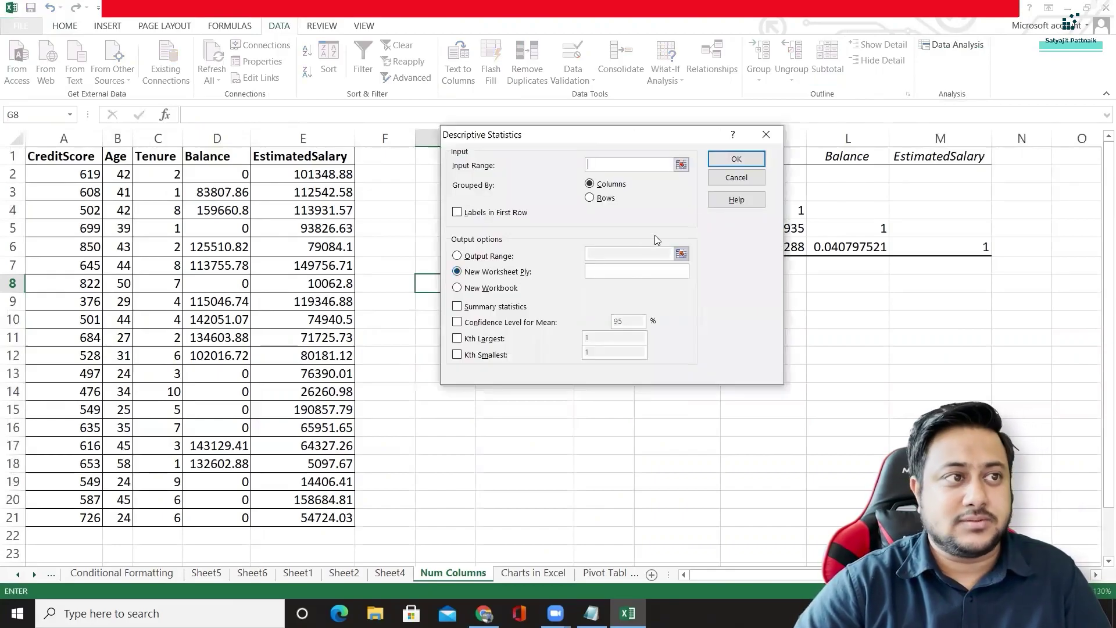
pyautogui.moveTo(46, 157); pyautogui.dragTo(350, 520)
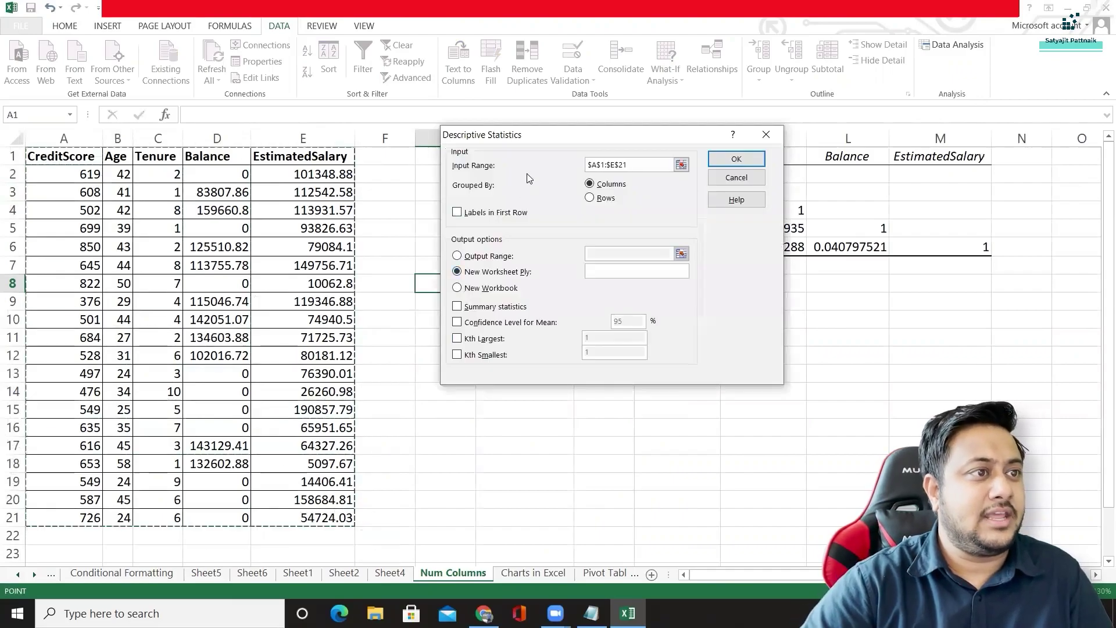
pyautogui.click(457, 212)
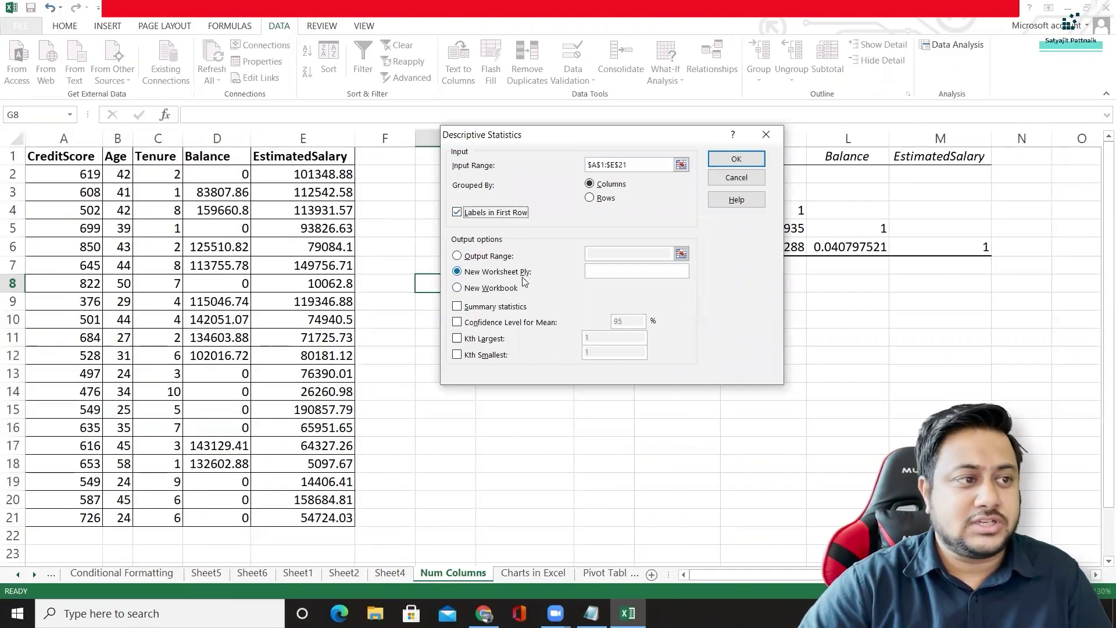
pyautogui.click(458, 308)
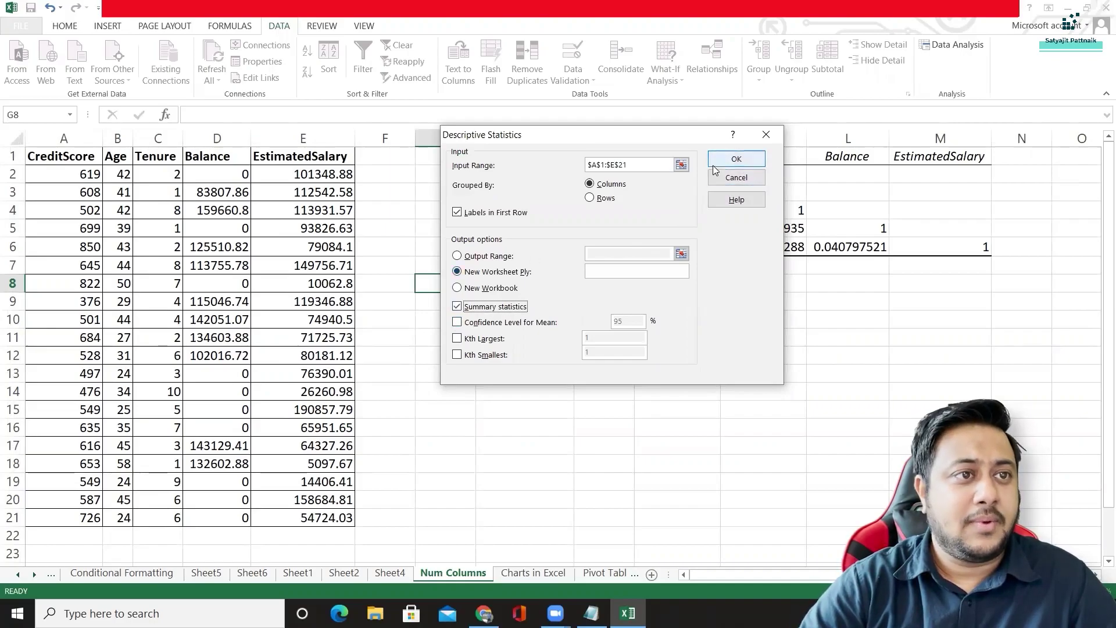
pyautogui.click(735, 165)
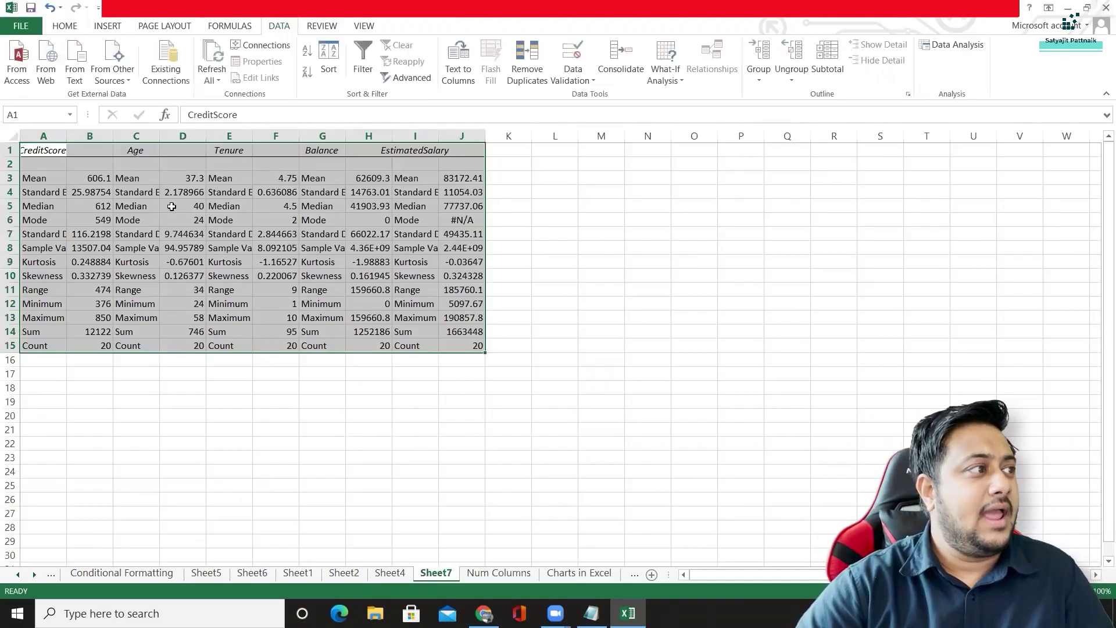
# Autofit columns A and B on Sheet7 so statistic names and decimals show.
pyautogui.moveTo(66, 135); pyautogui.dragTo(106, 134)
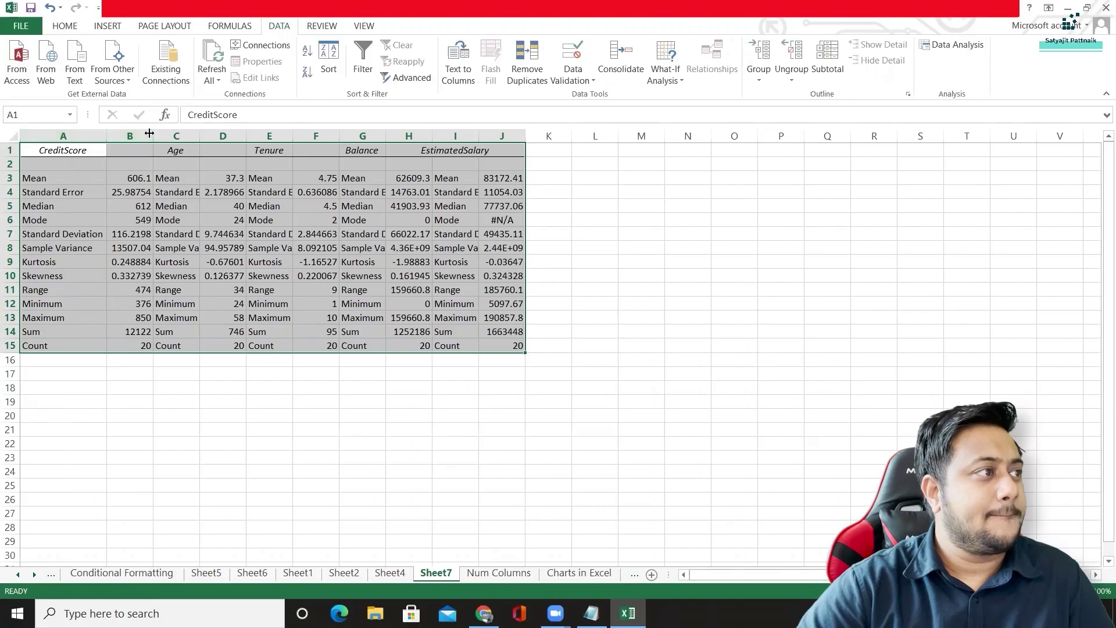
pyautogui.doubleClick(152, 135)
pyautogui.click(60, 172)
pyautogui.click(141, 177)
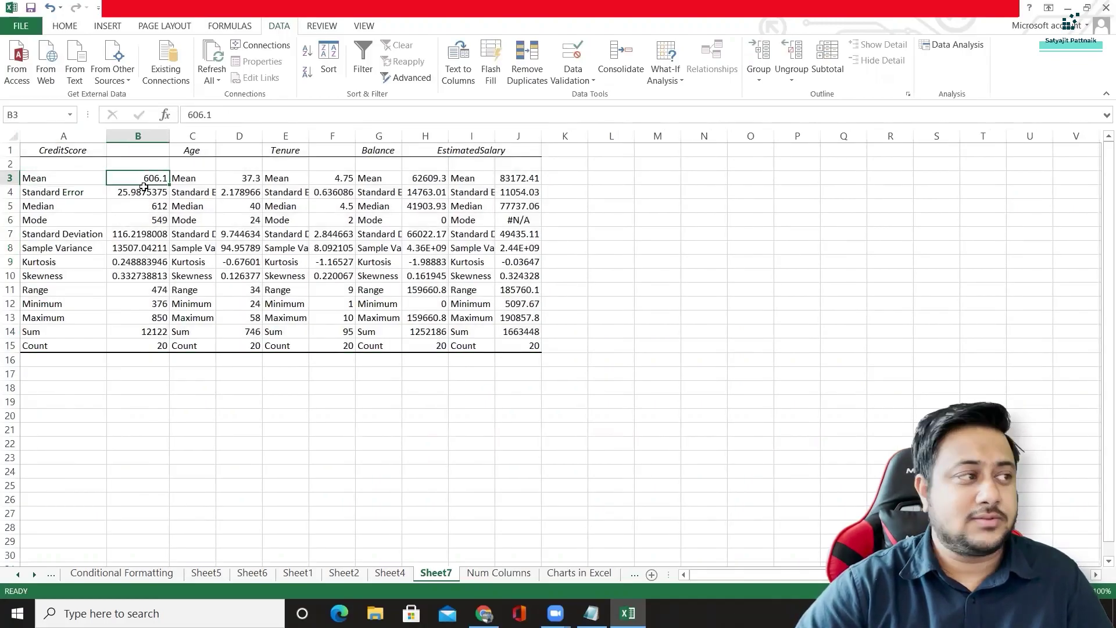
pyautogui.click(62, 150)
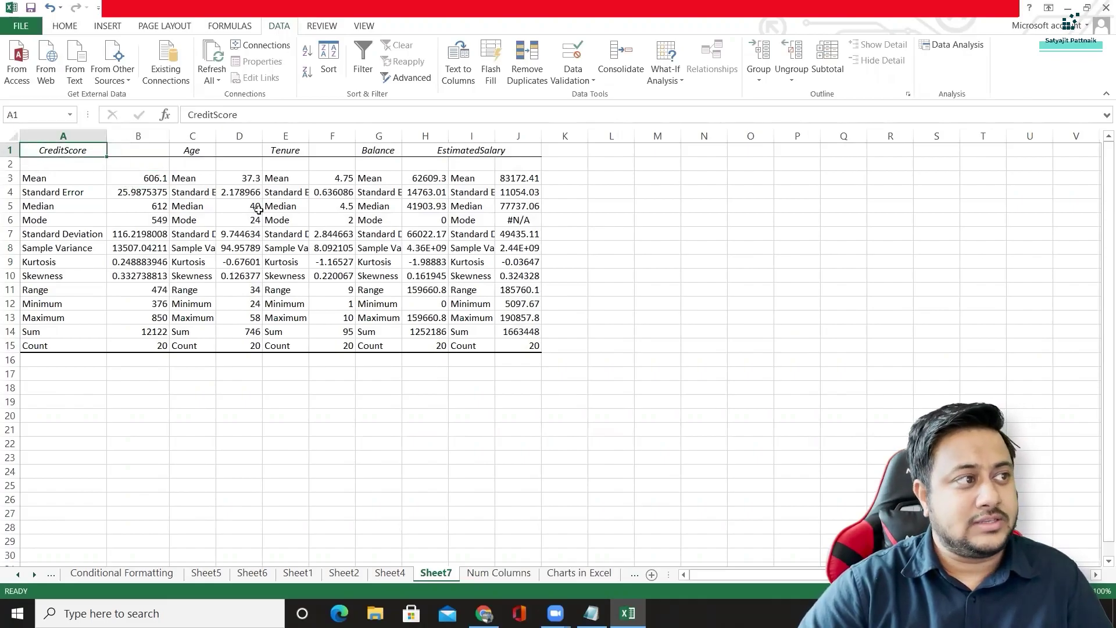
pyautogui.click(378, 149)
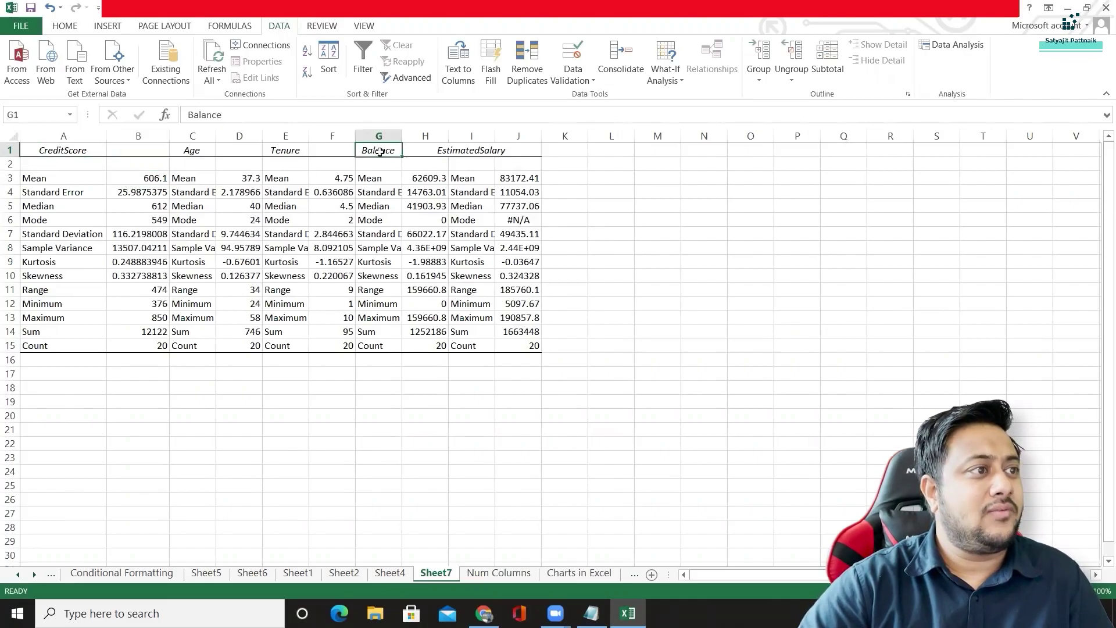
# Copy the EstimatedSalary statistics columns I:J.
pyautogui.click(462, 148)
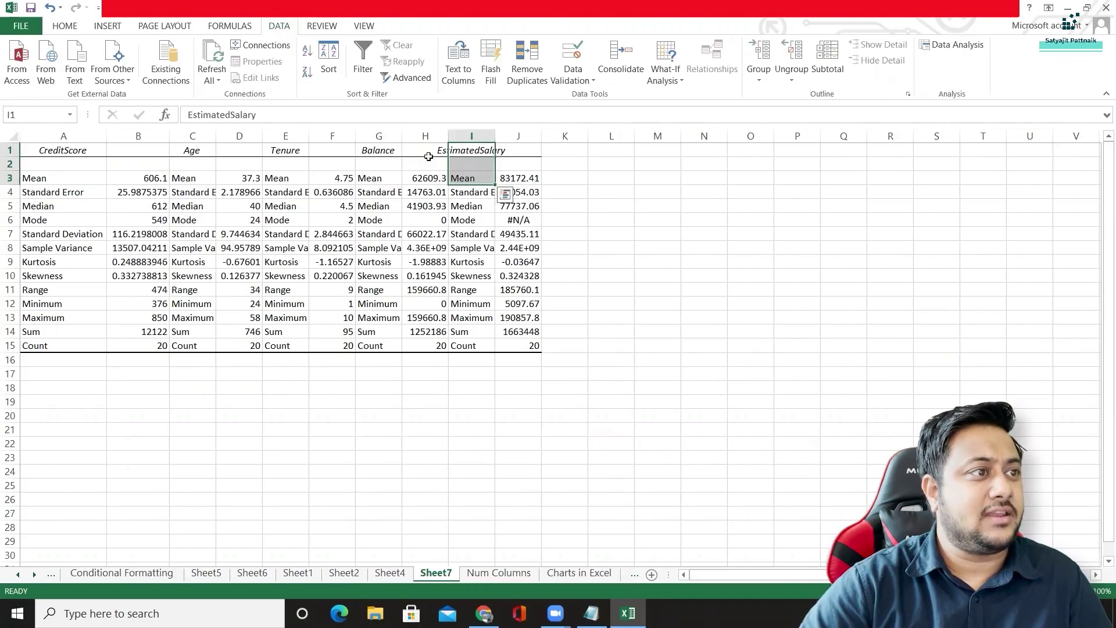
pyautogui.click(423, 137)
pyautogui.moveTo(424, 136); pyautogui.dragTo(518, 136)
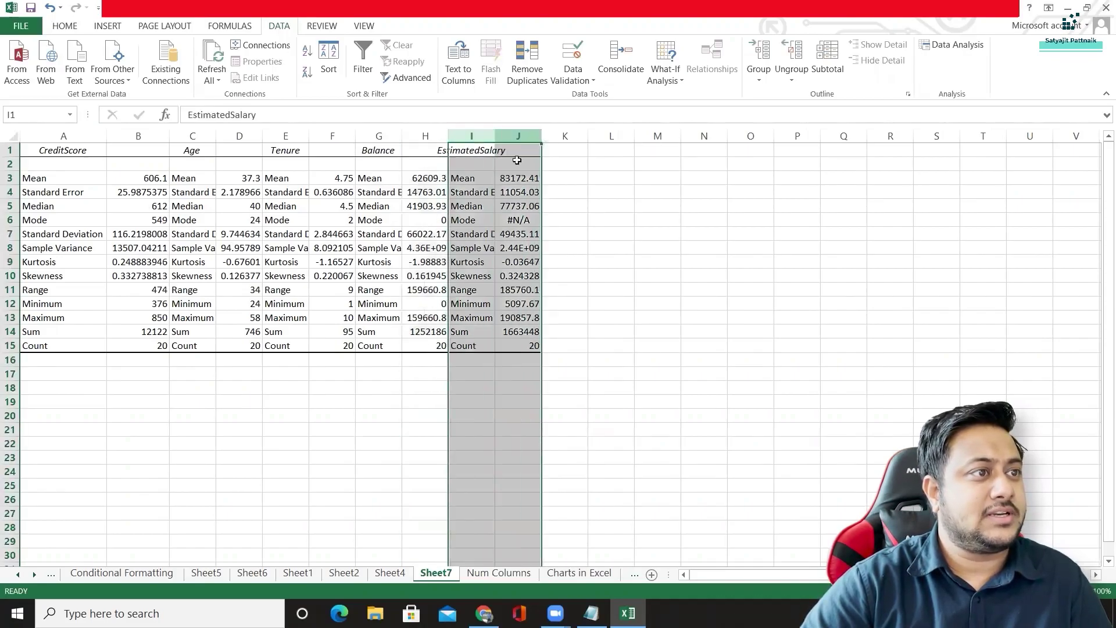
pyautogui.hotkey('ctrl', 'c')
# Attempt to paste the statistics on Num Columns, then look up the EstimatedSalary mean in J3.
pyautogui.click(499, 573)
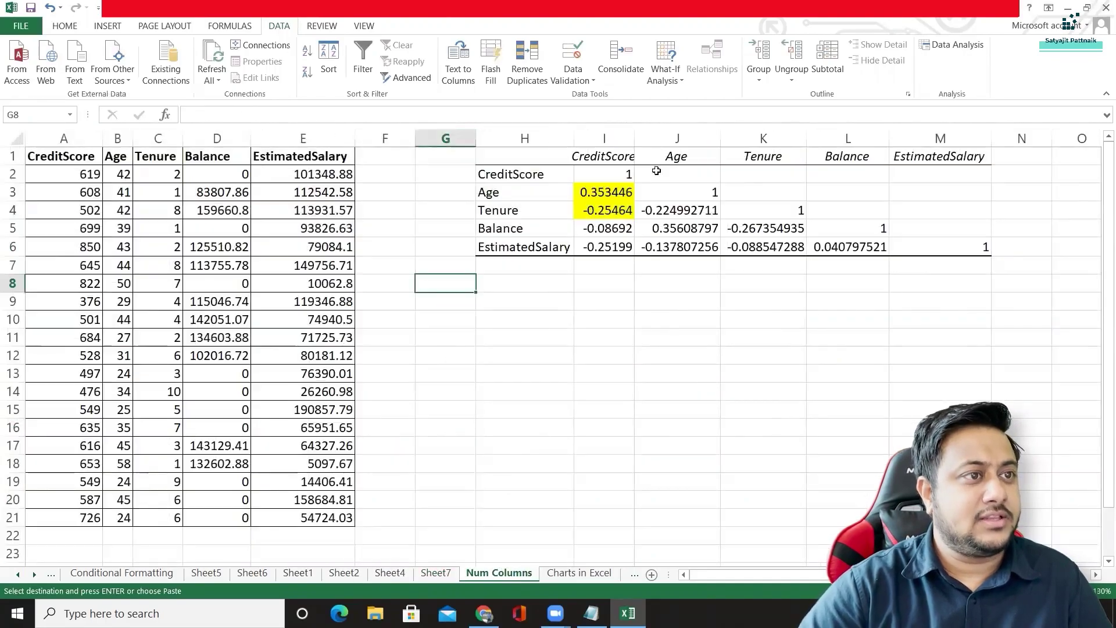
pyautogui.click(526, 284)
pyautogui.hotkey('ctrl', 'v')
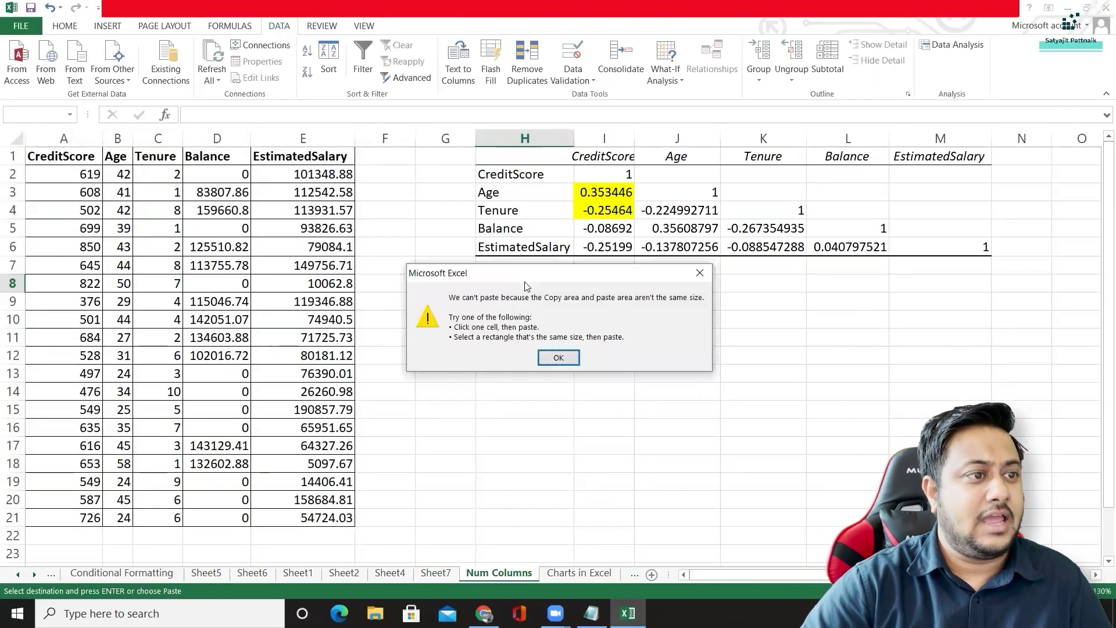
pyautogui.click(555, 358)
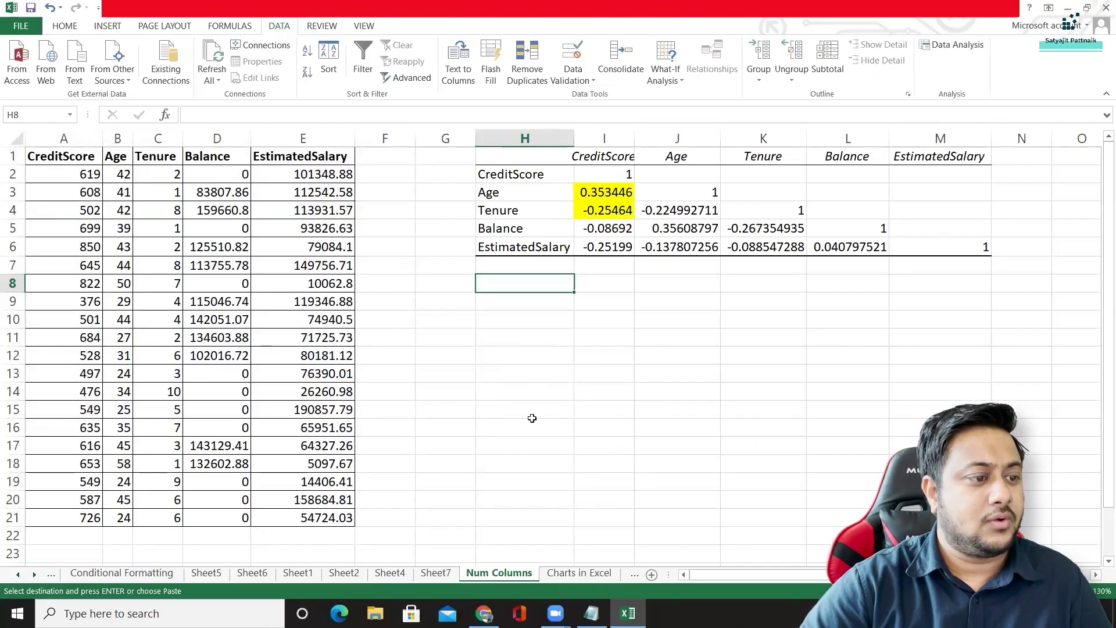
pyautogui.click(444, 574)
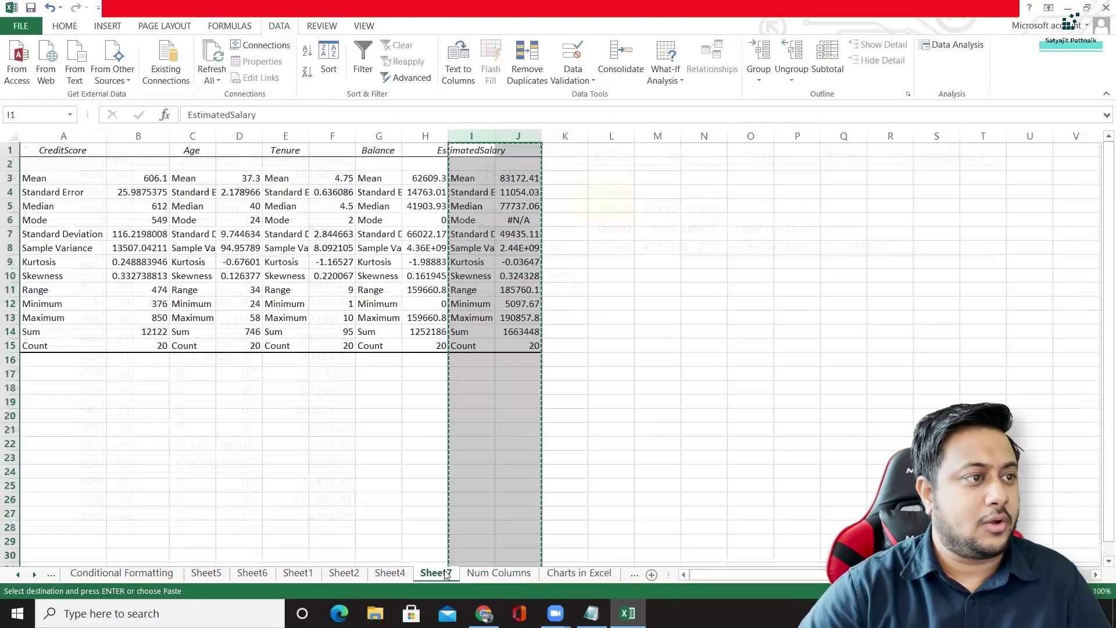
pyautogui.click(522, 178)
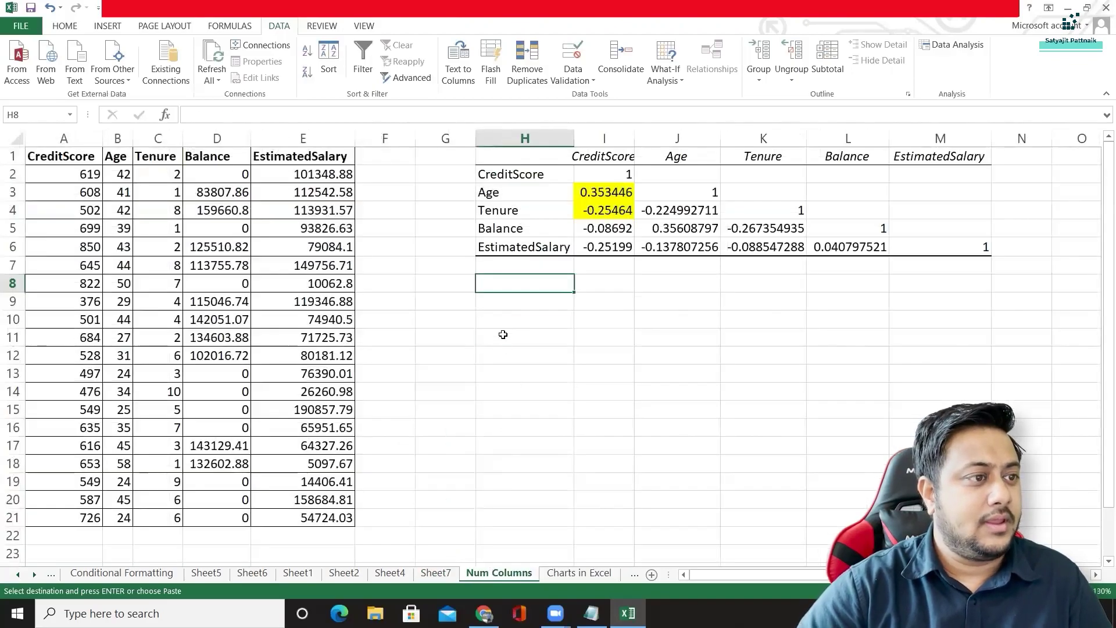
# Enter =AVERAGE(E:E) in H11 on Num Columns, returning 83172.4055.
pyautogui.click(503, 336)
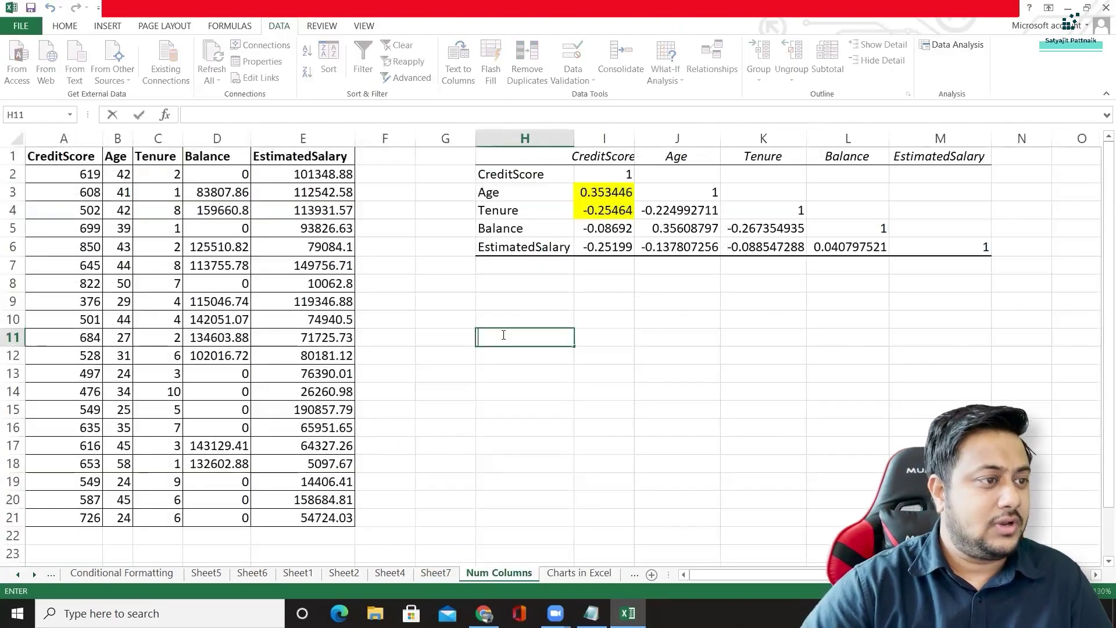
pyautogui.write('=MED')
pyautogui.press('BackSpace')
pyautogui.press('BackSpace')
pyautogui.press('BackSpace')
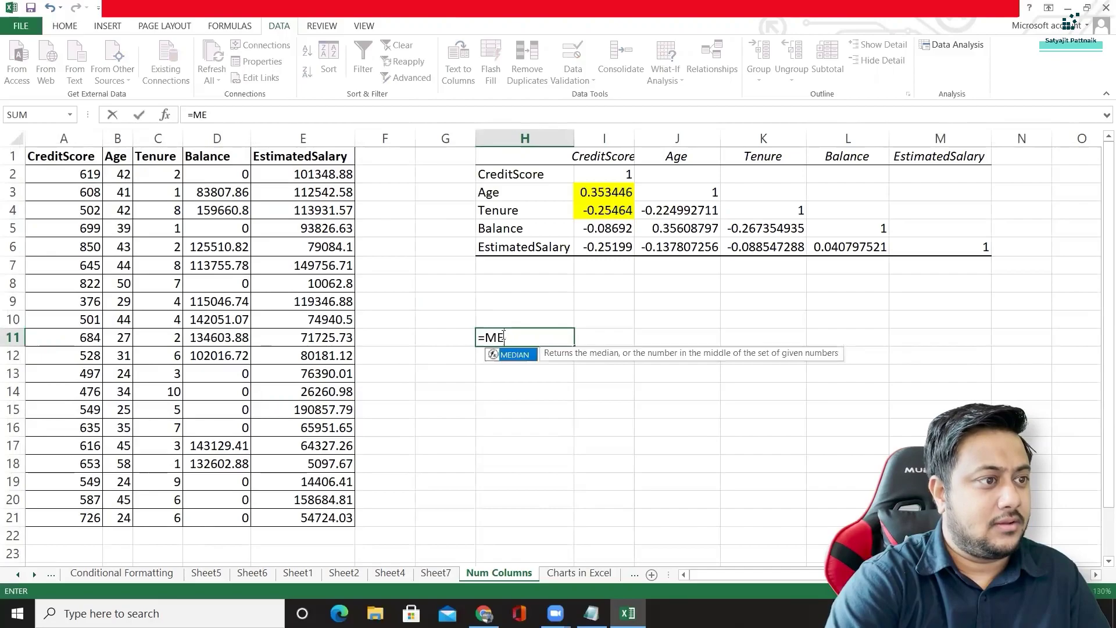
pyautogui.write('AVERAGE')
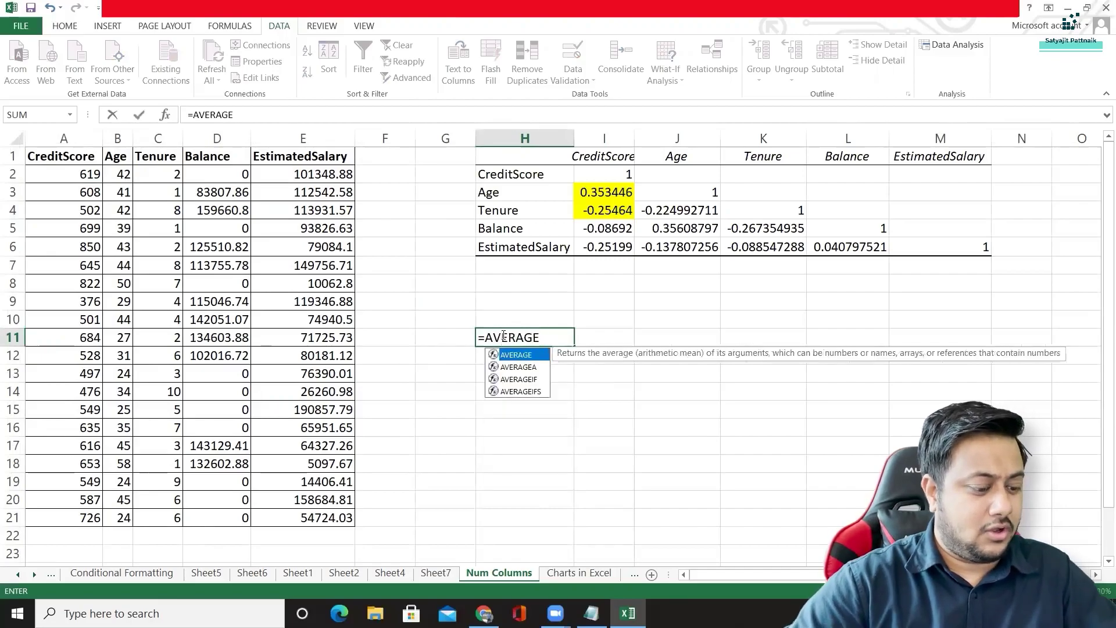
pyautogui.write('(')
pyautogui.click(305, 157)
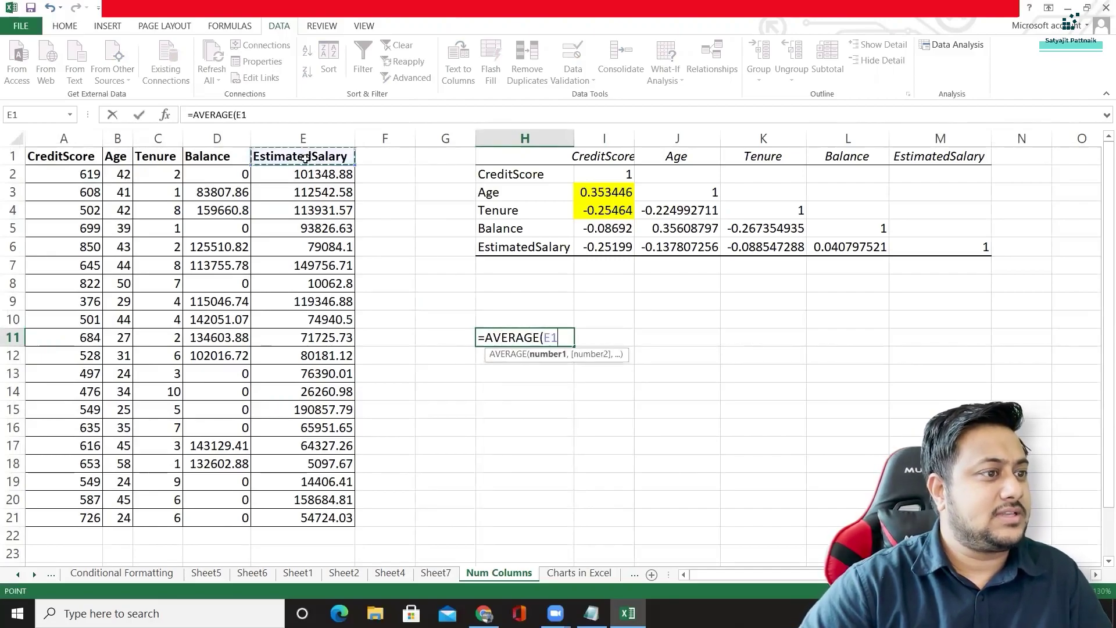
pyautogui.press('BackSpace')
pyautogui.press('BackSpace')
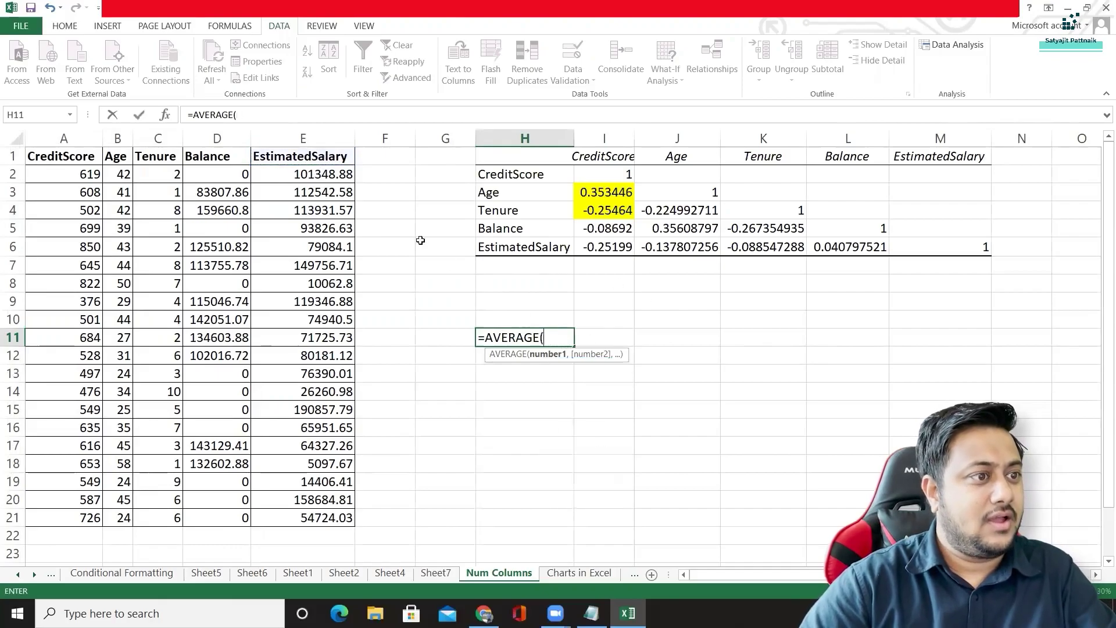
pyautogui.click(302, 138)
pyautogui.press('Return')
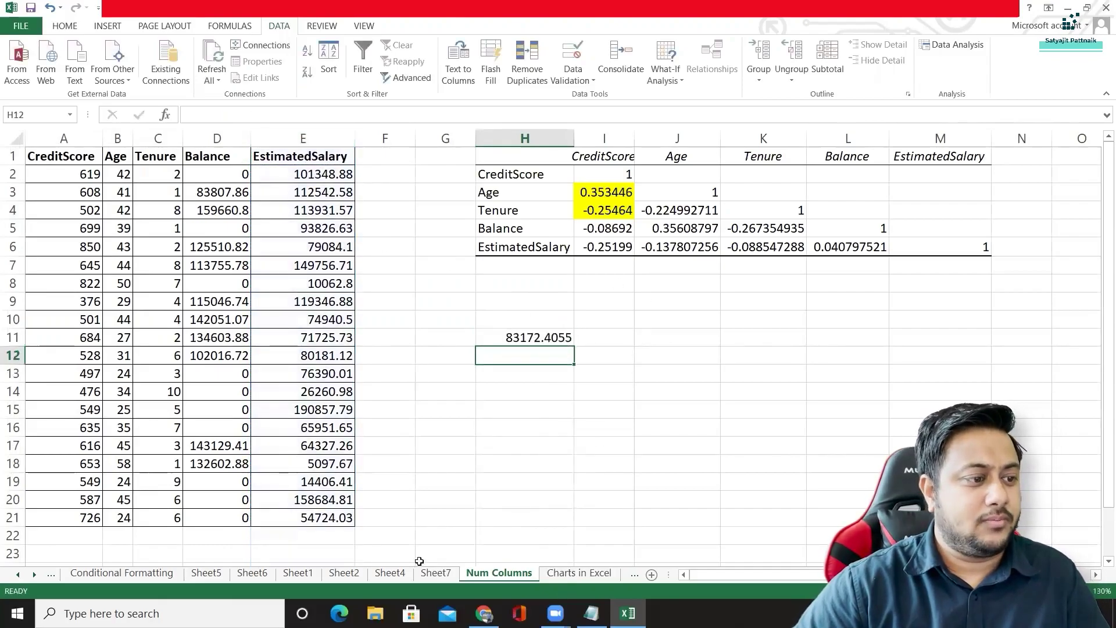
# Autofit column I on Sheet7 so names like Standard Deviation show in full.
pyautogui.click(432, 573)
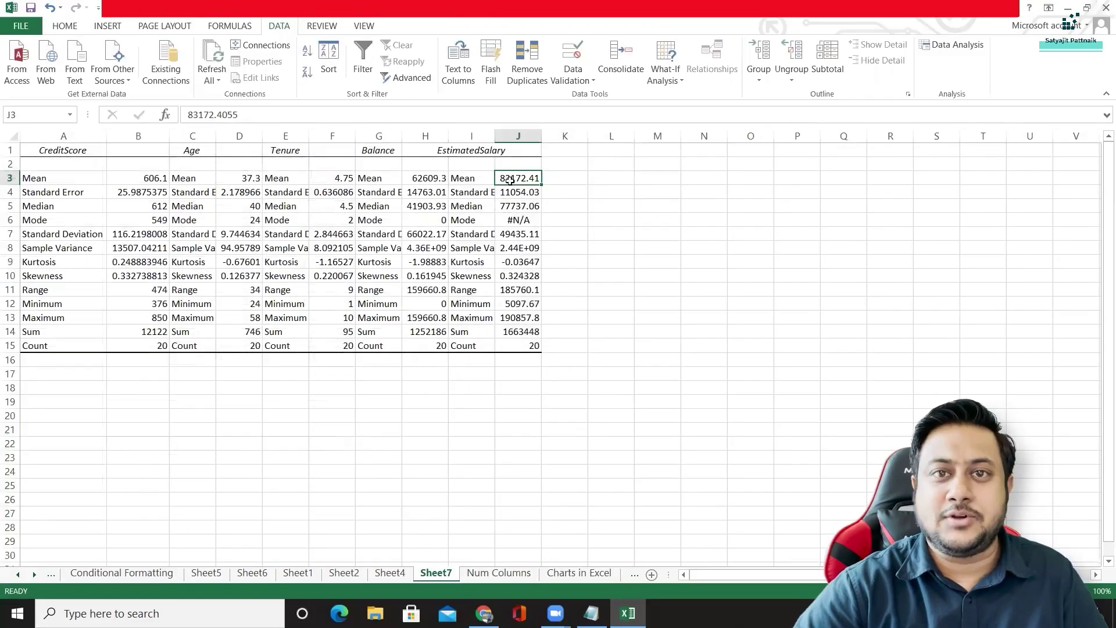
pyautogui.moveTo(510, 193); pyautogui.dragTo(525, 343)
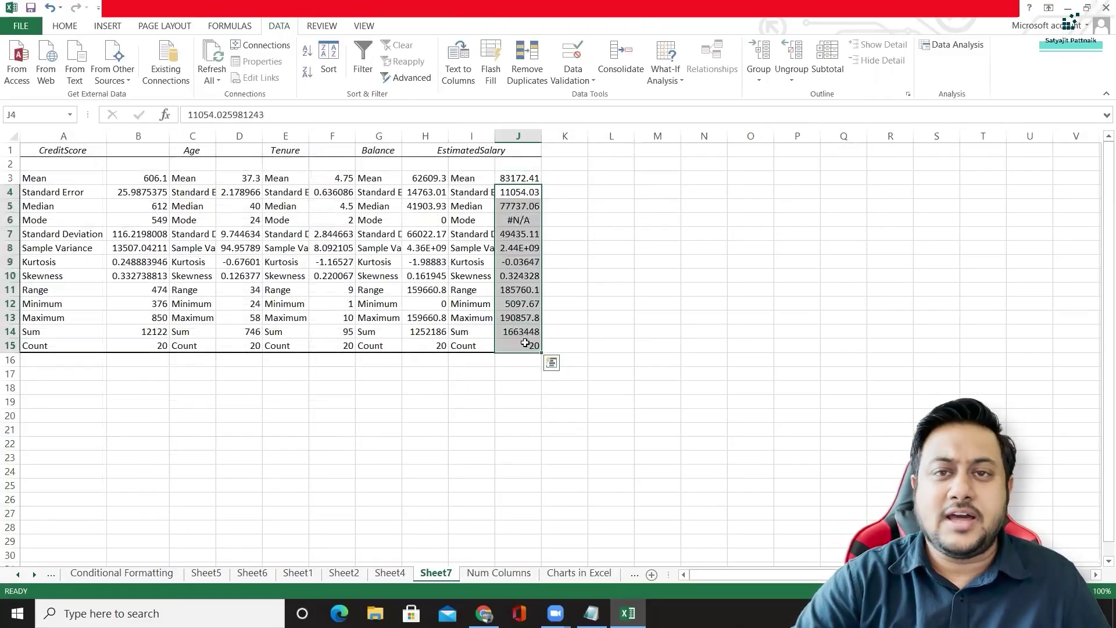
pyautogui.doubleClick(494, 133)
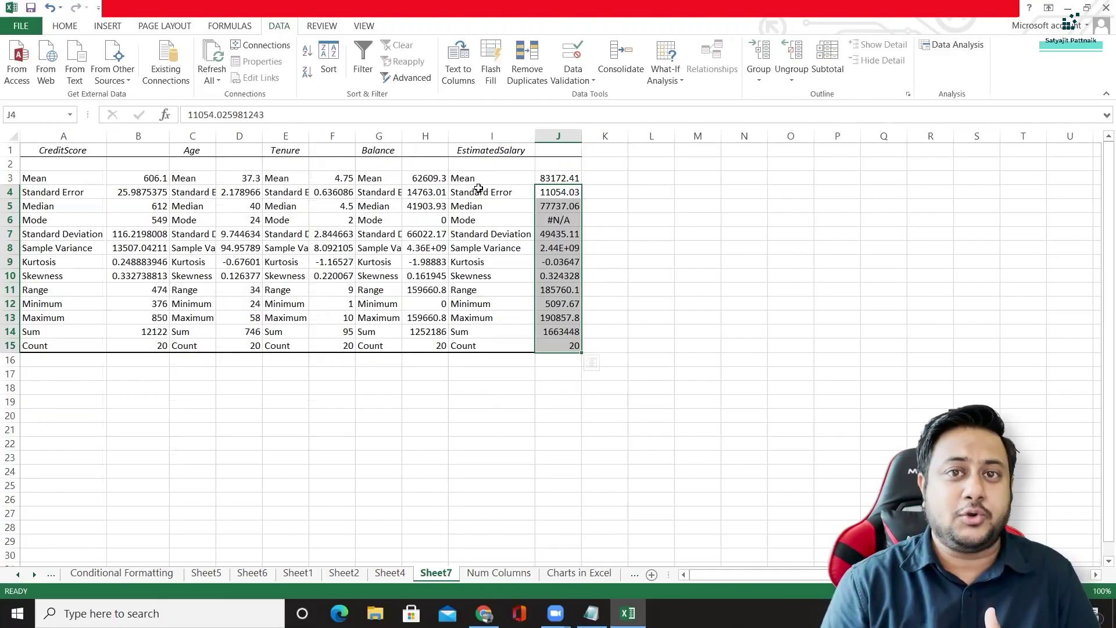
pyautogui.click(499, 572)
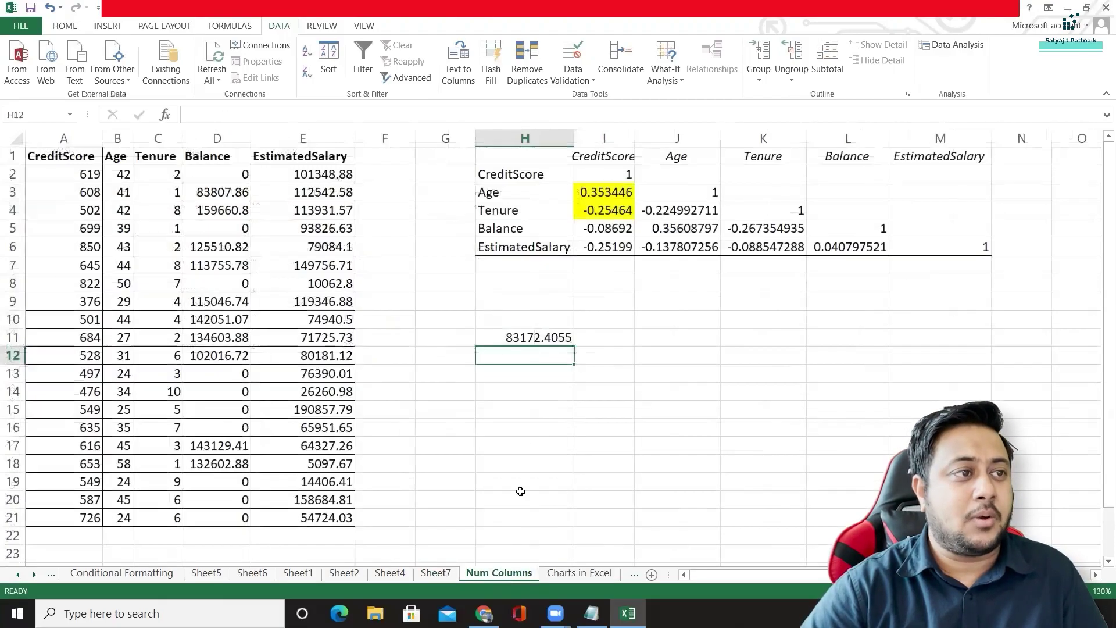
# Run Rank and Percentile on E1:E21 with first-row labels, output to a new sheet.
pyautogui.click(922, 51)
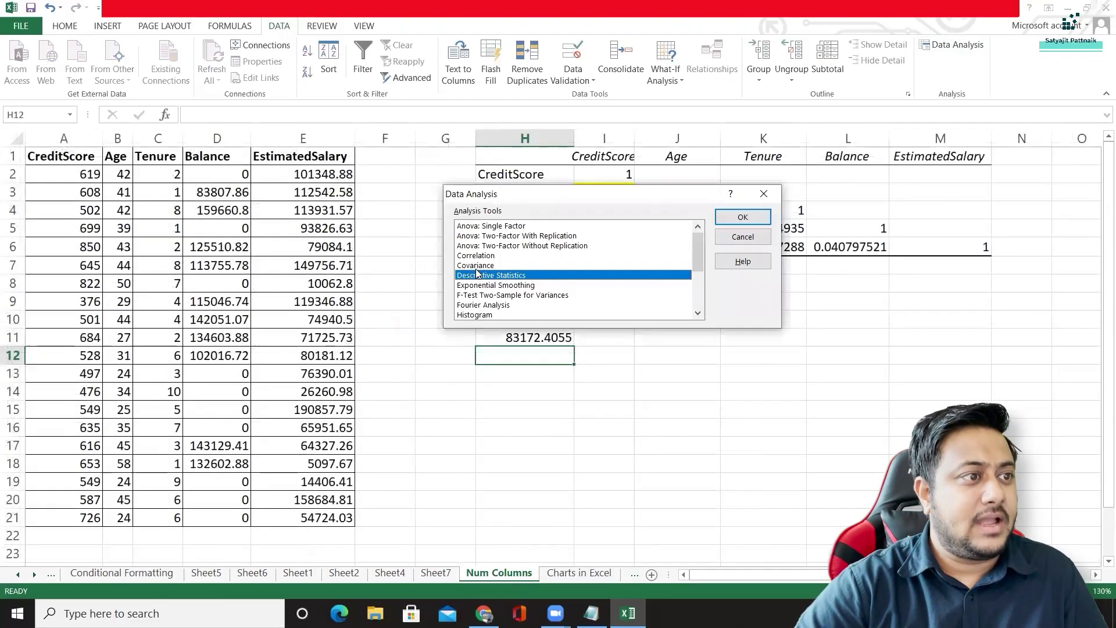
pyautogui.scroll(-2, 482, 279)
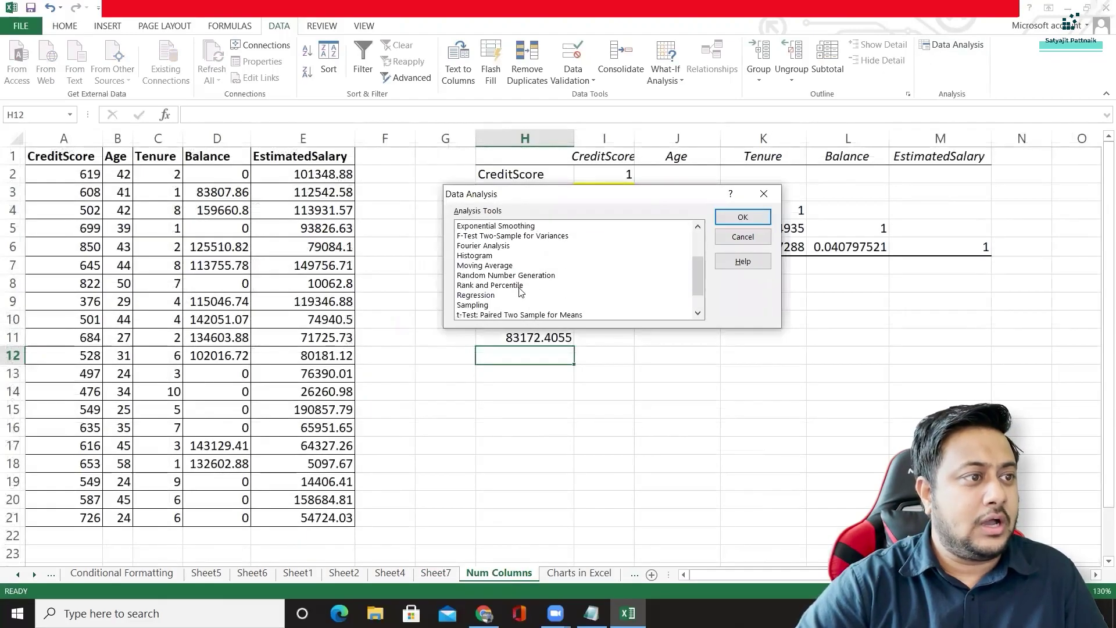
pyautogui.doubleClick(486, 286)
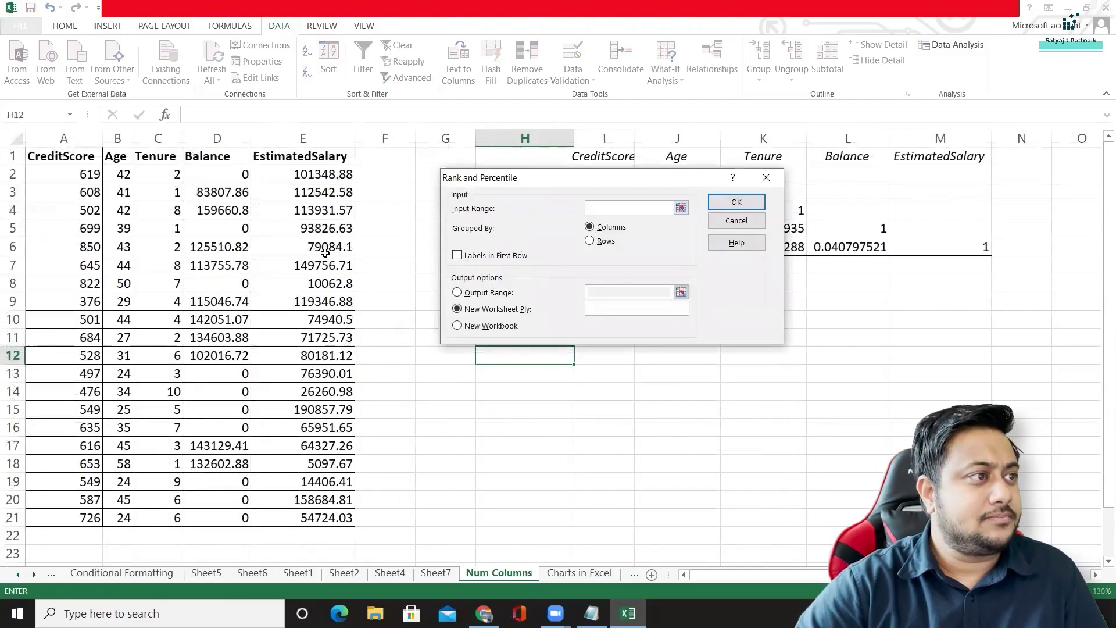
pyautogui.moveTo(305, 157); pyautogui.dragTo(323, 519)
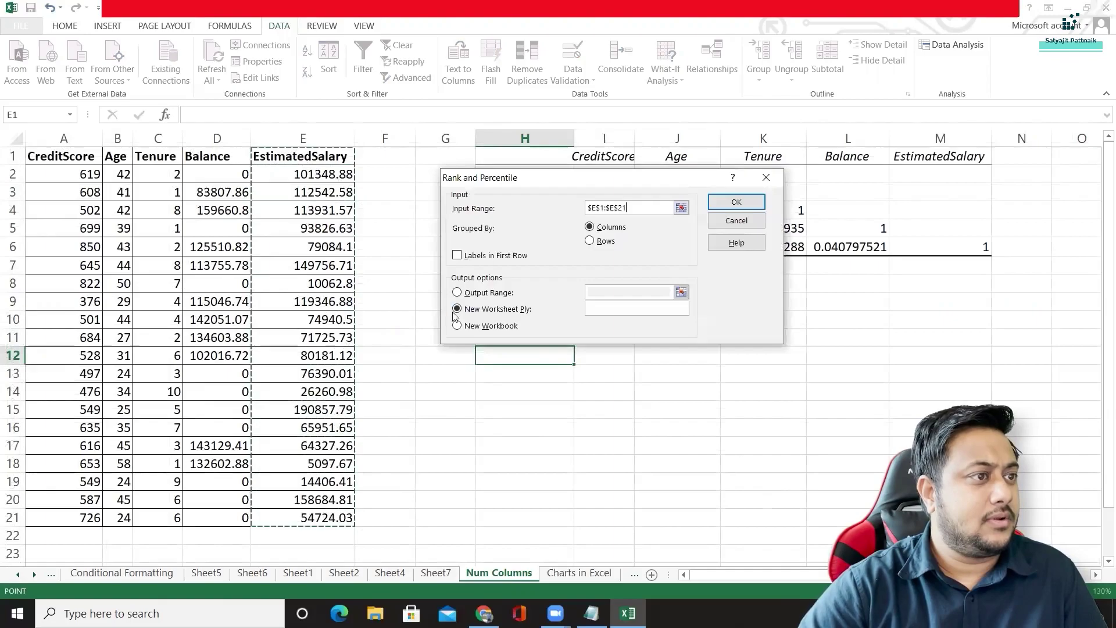
pyautogui.click(457, 255)
pyautogui.click(735, 203)
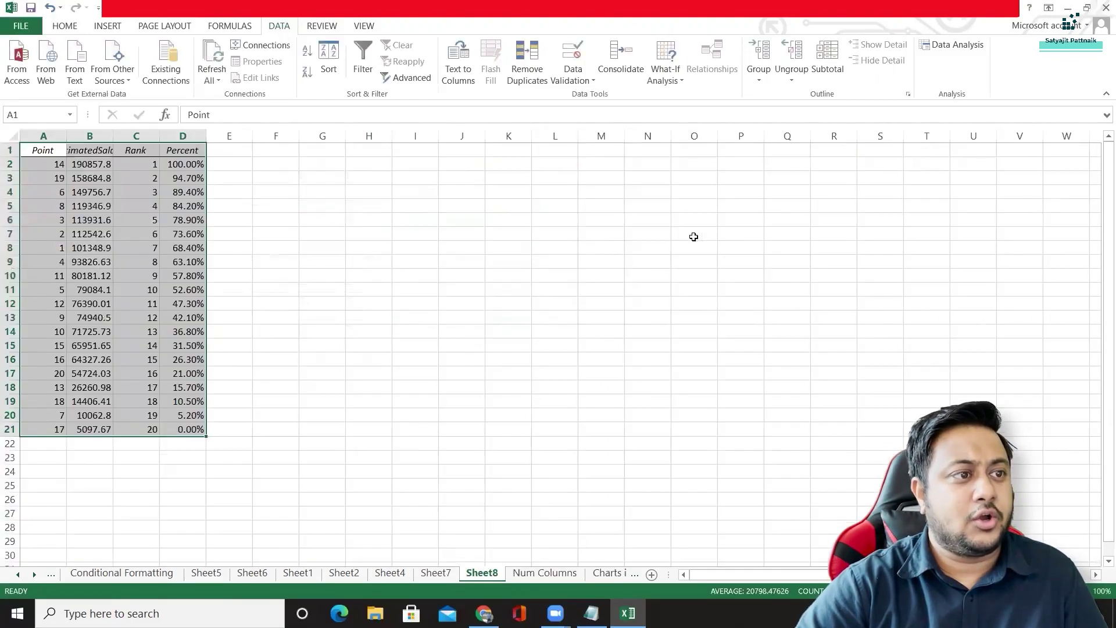
# Autofit column B on Sheet8 and review the top salaries, percentiles and rank values.
pyautogui.click(50, 164)
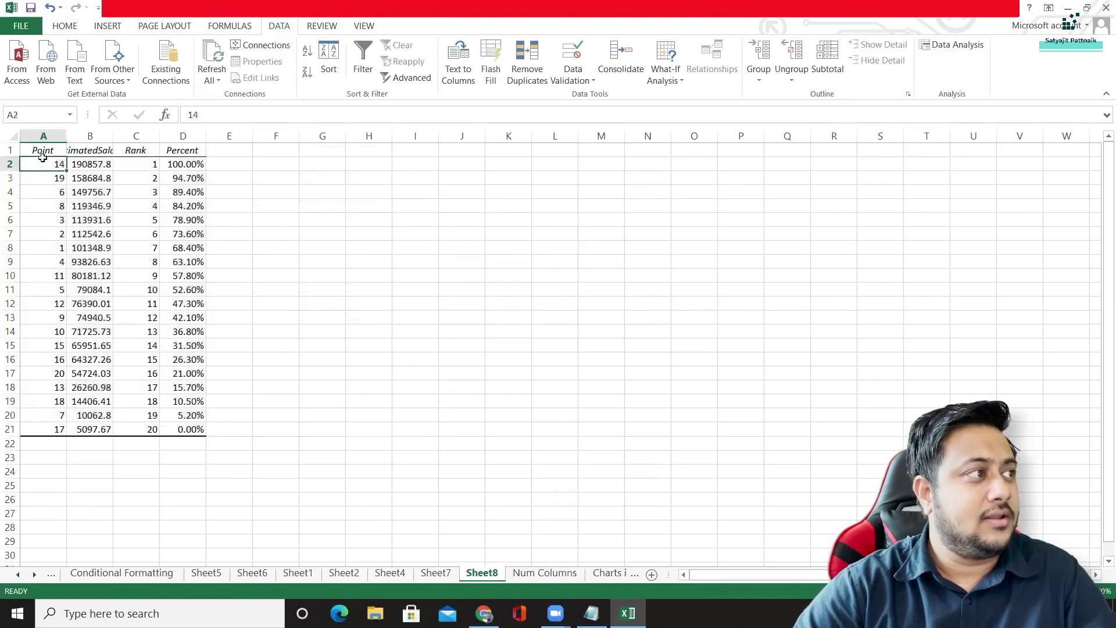
pyautogui.doubleClick(112, 133)
pyautogui.click(98, 164)
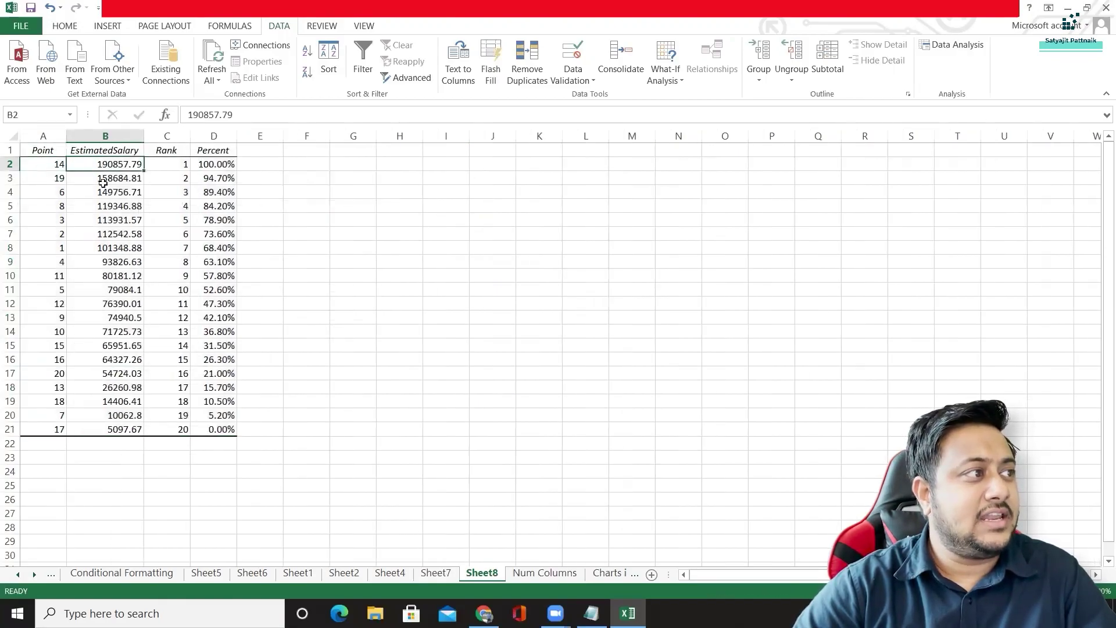
pyautogui.click(220, 165)
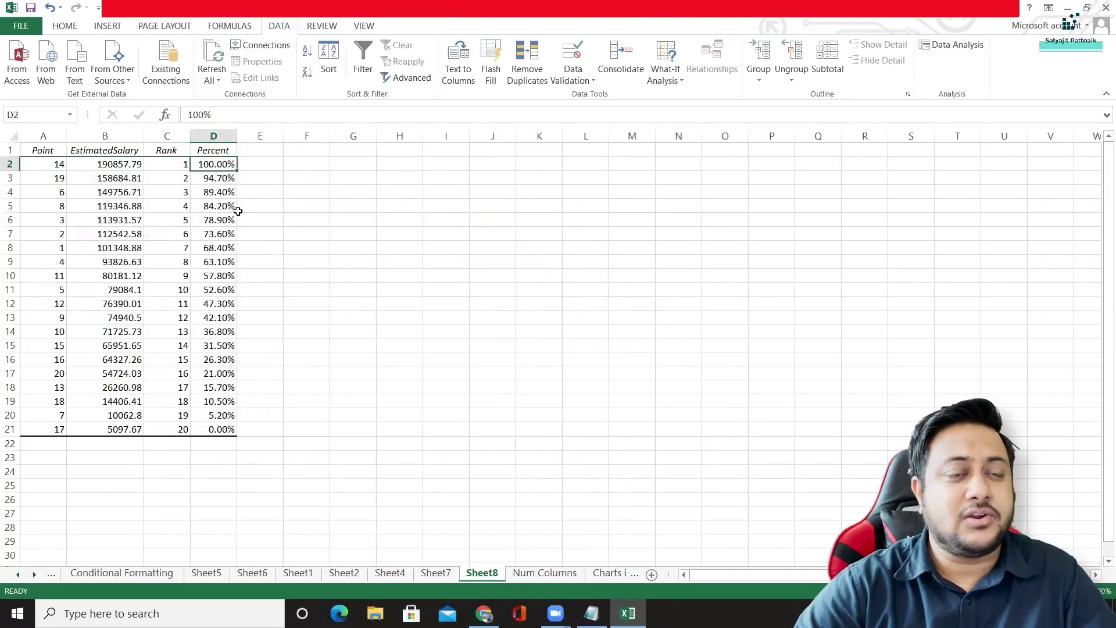
pyautogui.click(214, 179)
pyautogui.click(112, 178)
pyautogui.moveTo(171, 164); pyautogui.dragTo(175, 429)
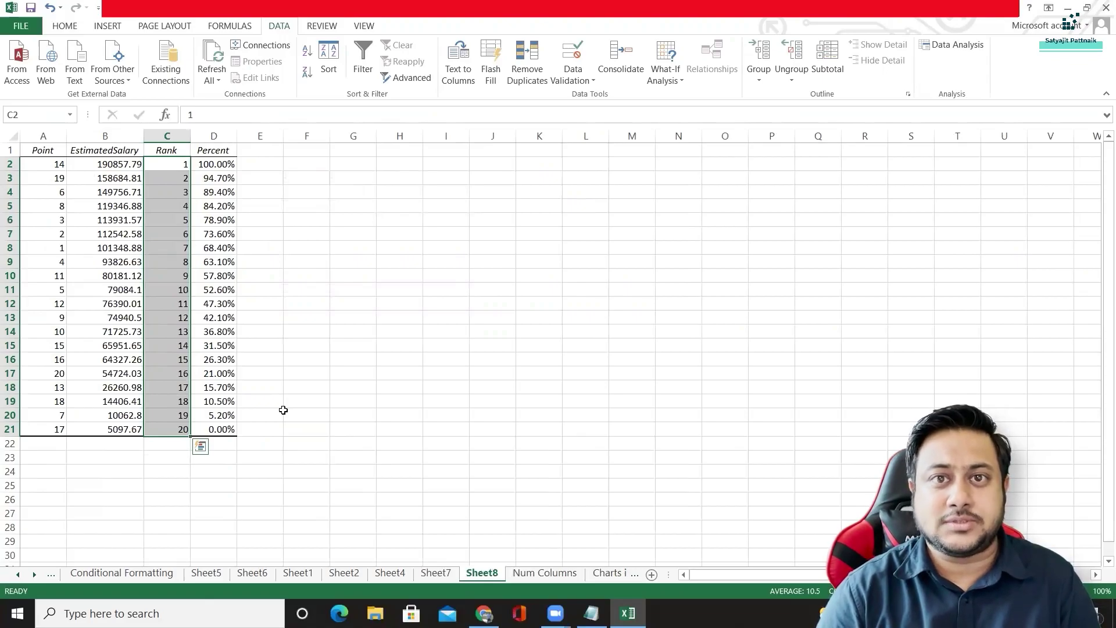
# Back on the Num Columns sheet, reopen Data Analysis and highlight Anova: Two-Factor Without Replication.
pyautogui.click(544, 573)
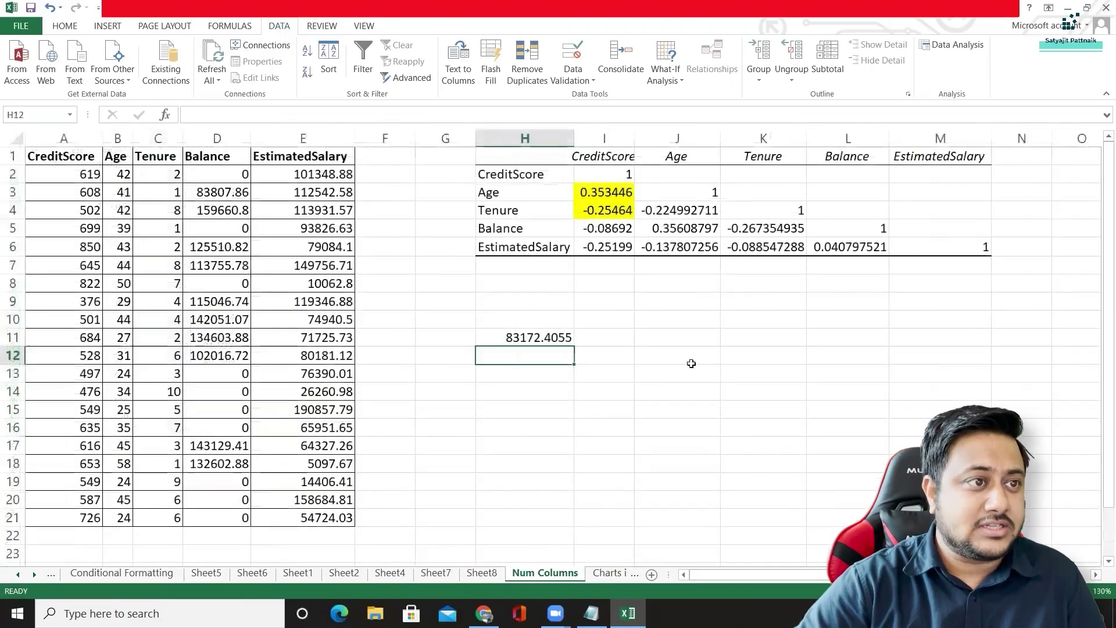
pyautogui.click(952, 45)
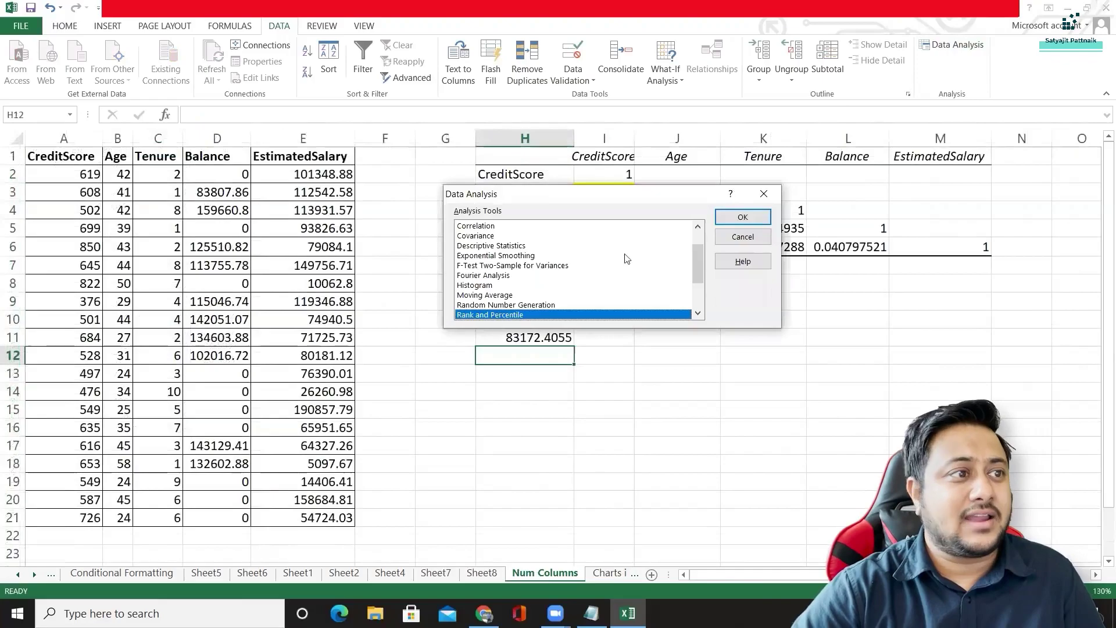
pyautogui.click(487, 267)
pyautogui.scroll(1, 523, 272)
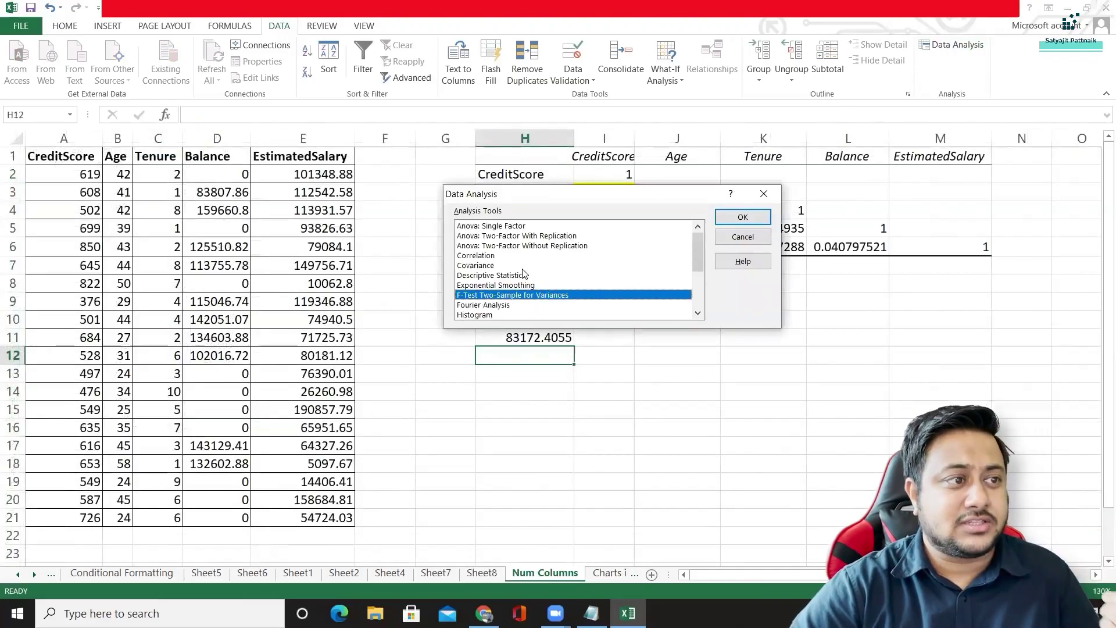
pyautogui.click(477, 246)
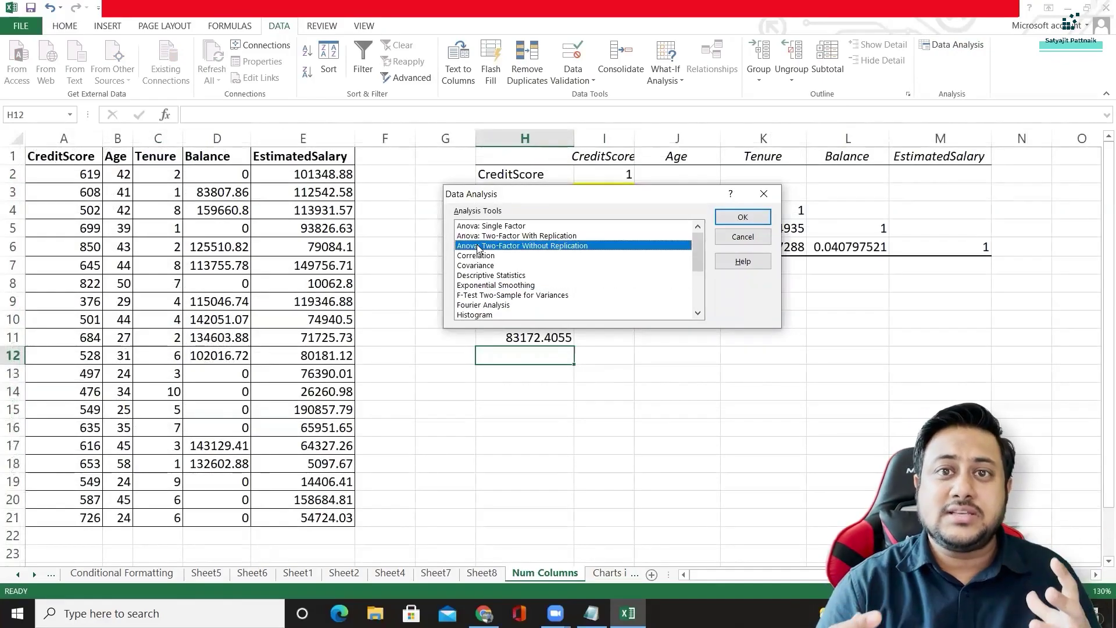